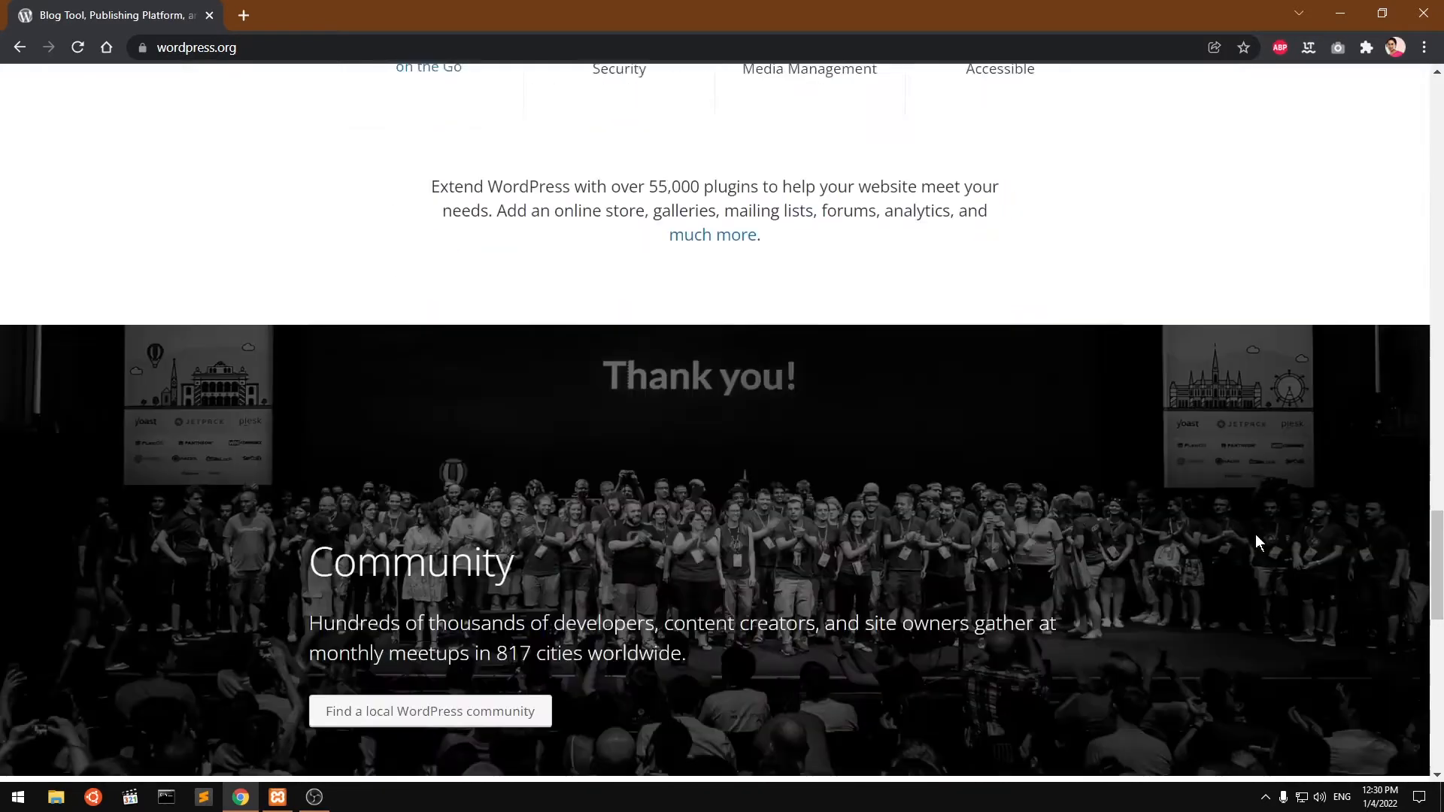
scroll(1256, 536, down, 2)
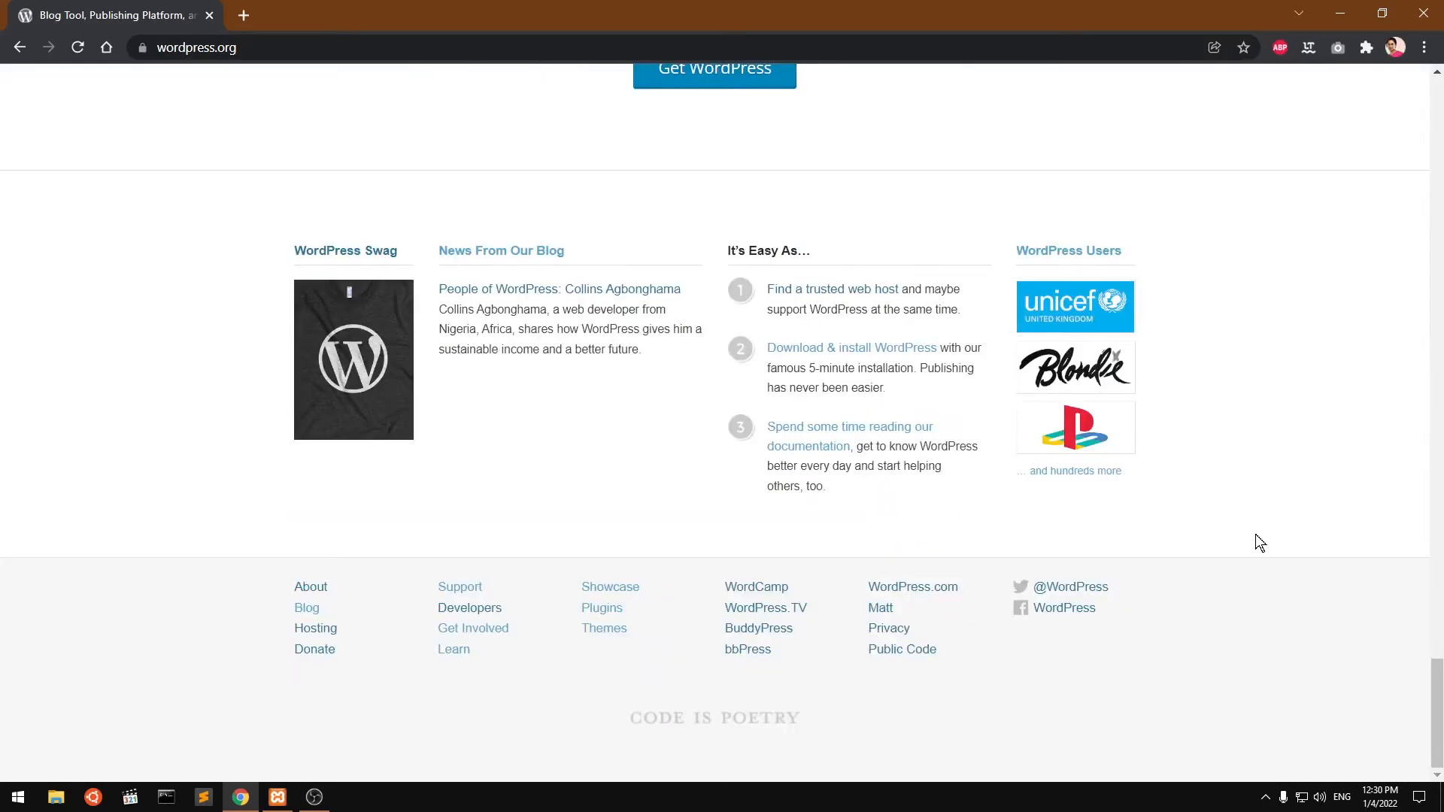
scroll(1256, 536, up, 15)
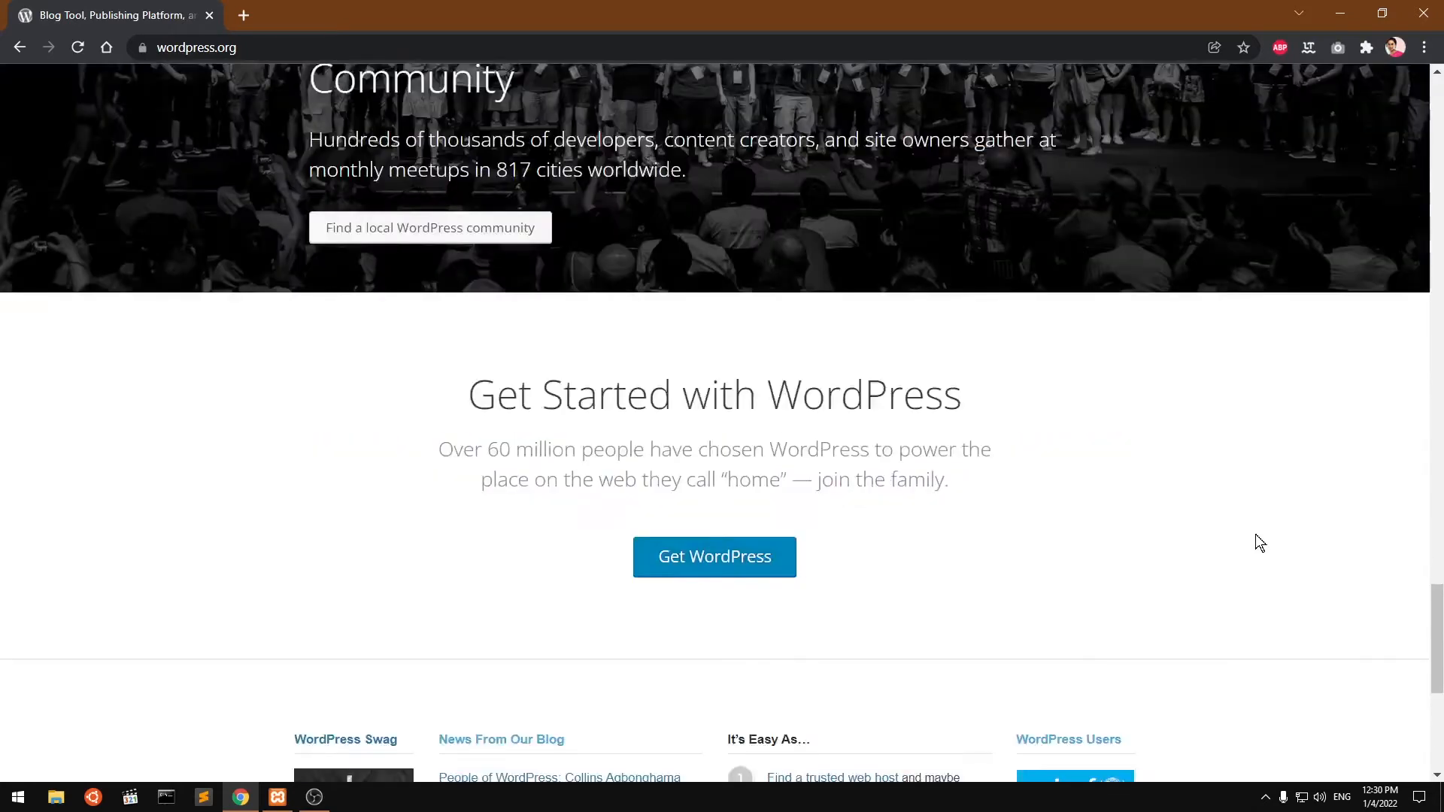
scroll(1256, 536, up, 13)
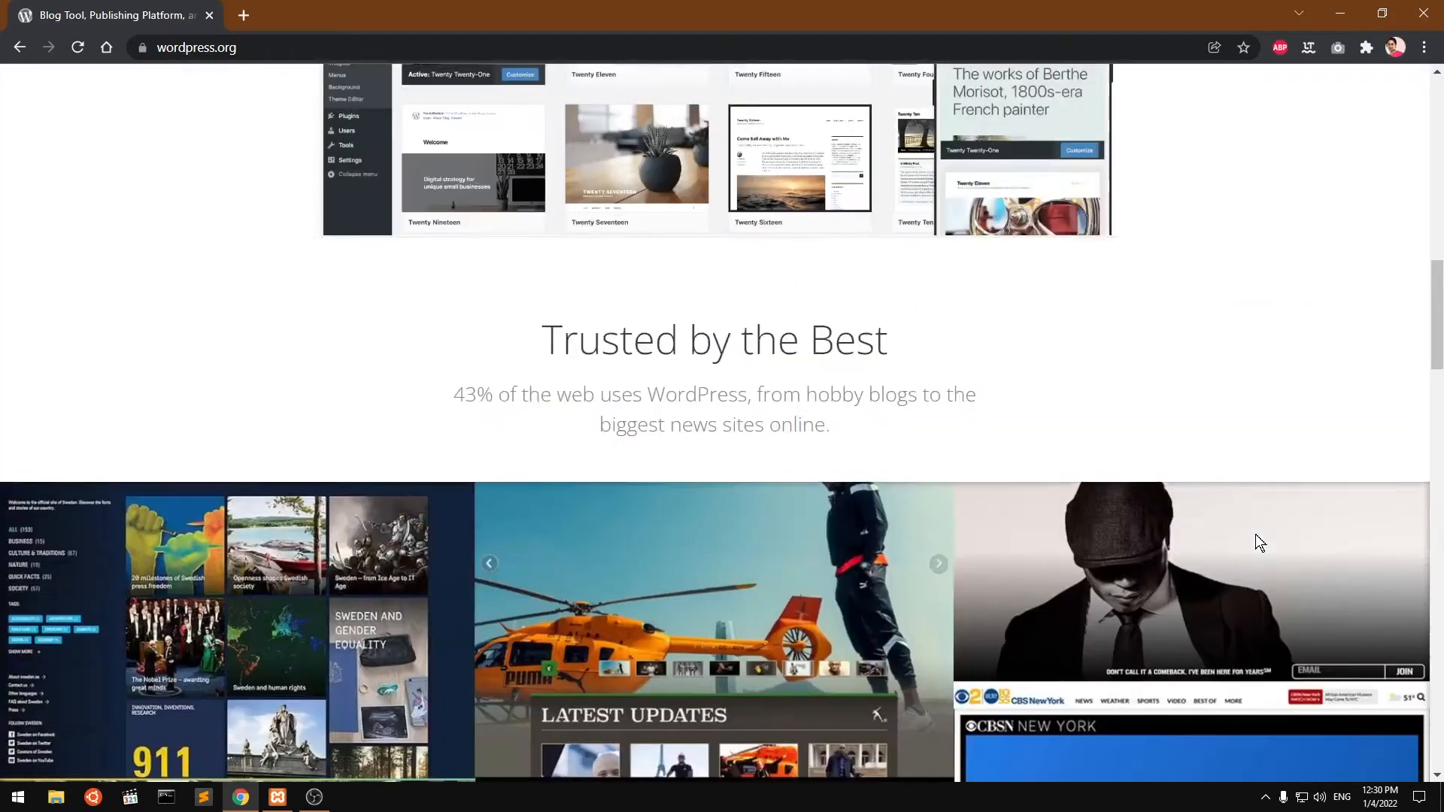
Open the Apache dashboard and phpMyAdmin from the XAMPP Control Panel to check that both local services respond
click(278, 798)
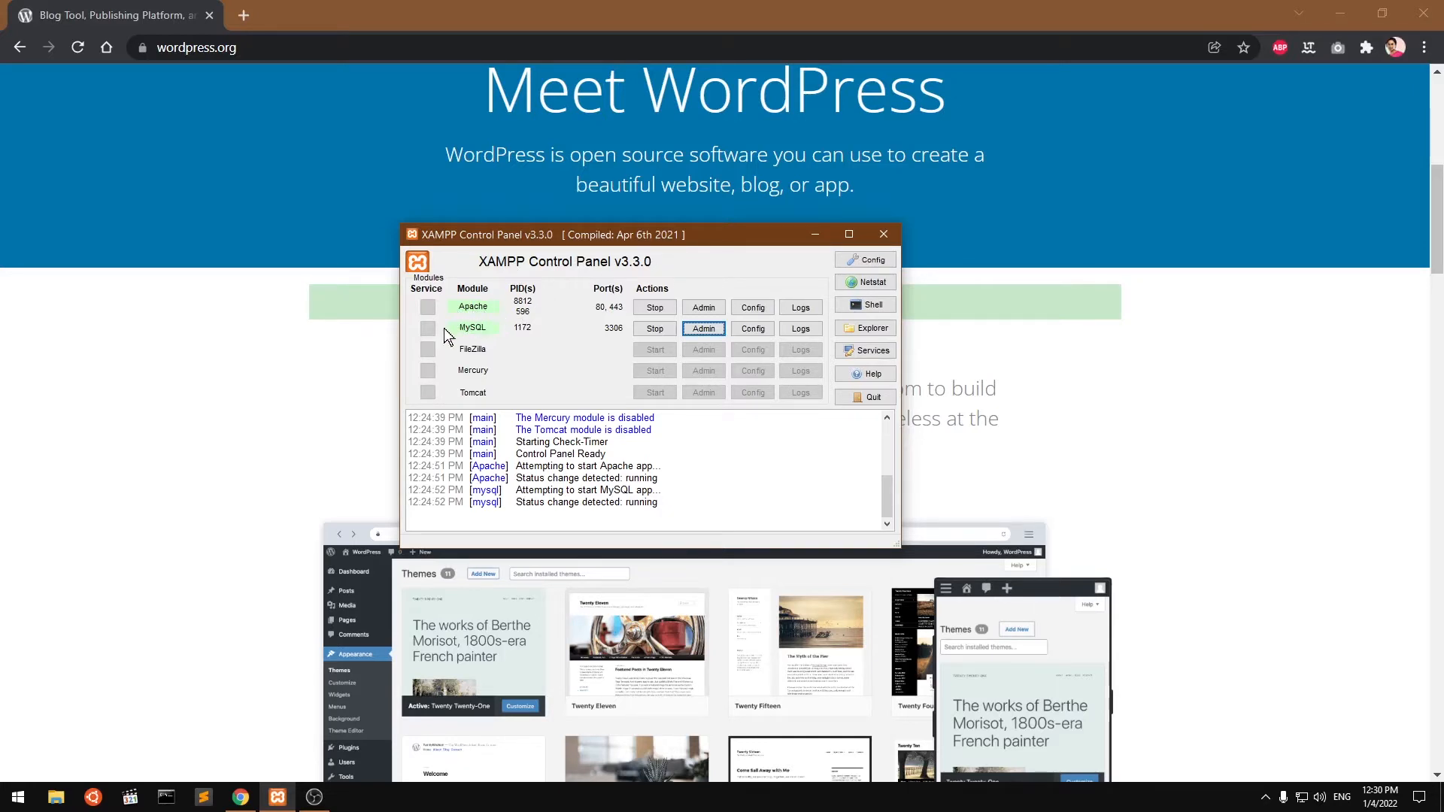
click(704, 308)
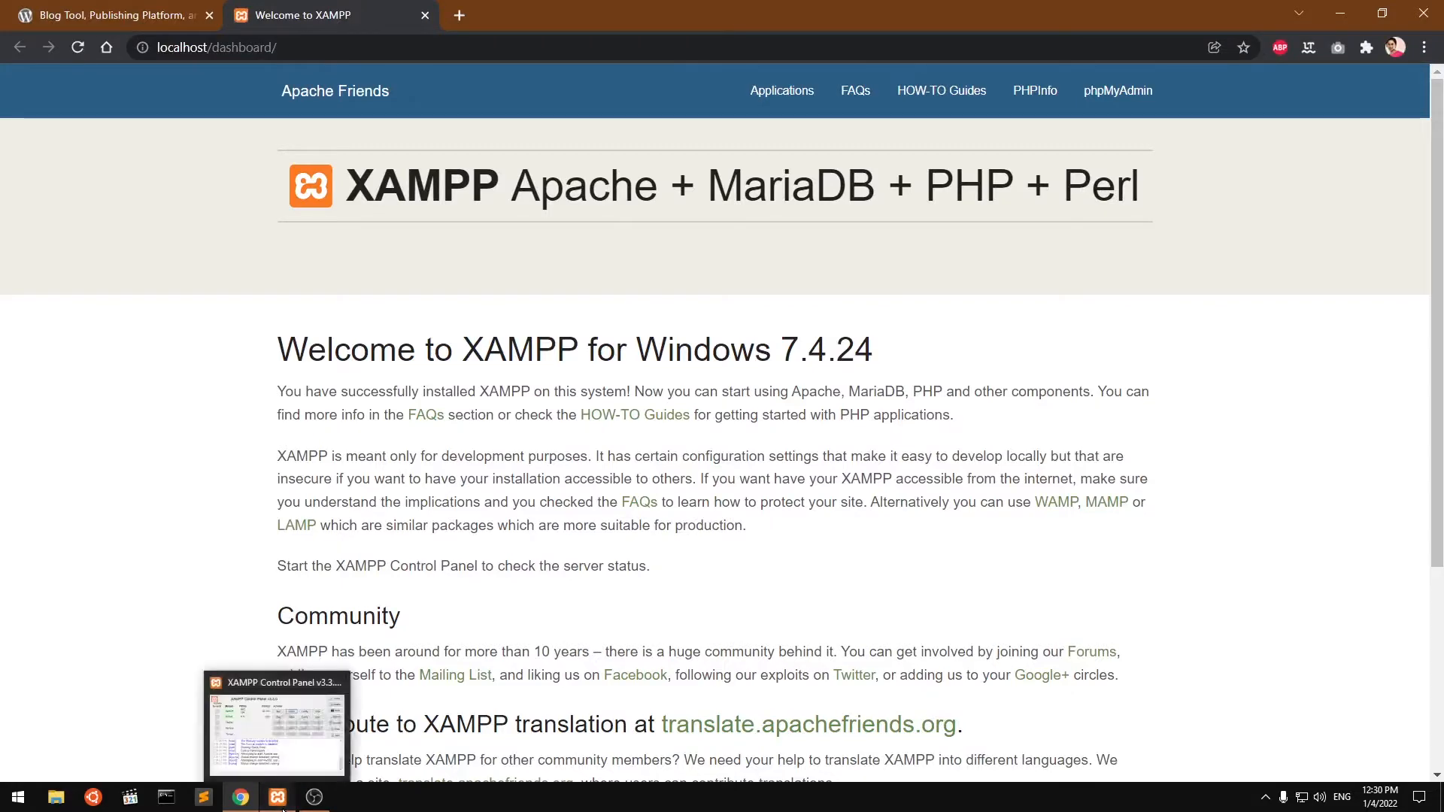
click(283, 809)
click(705, 330)
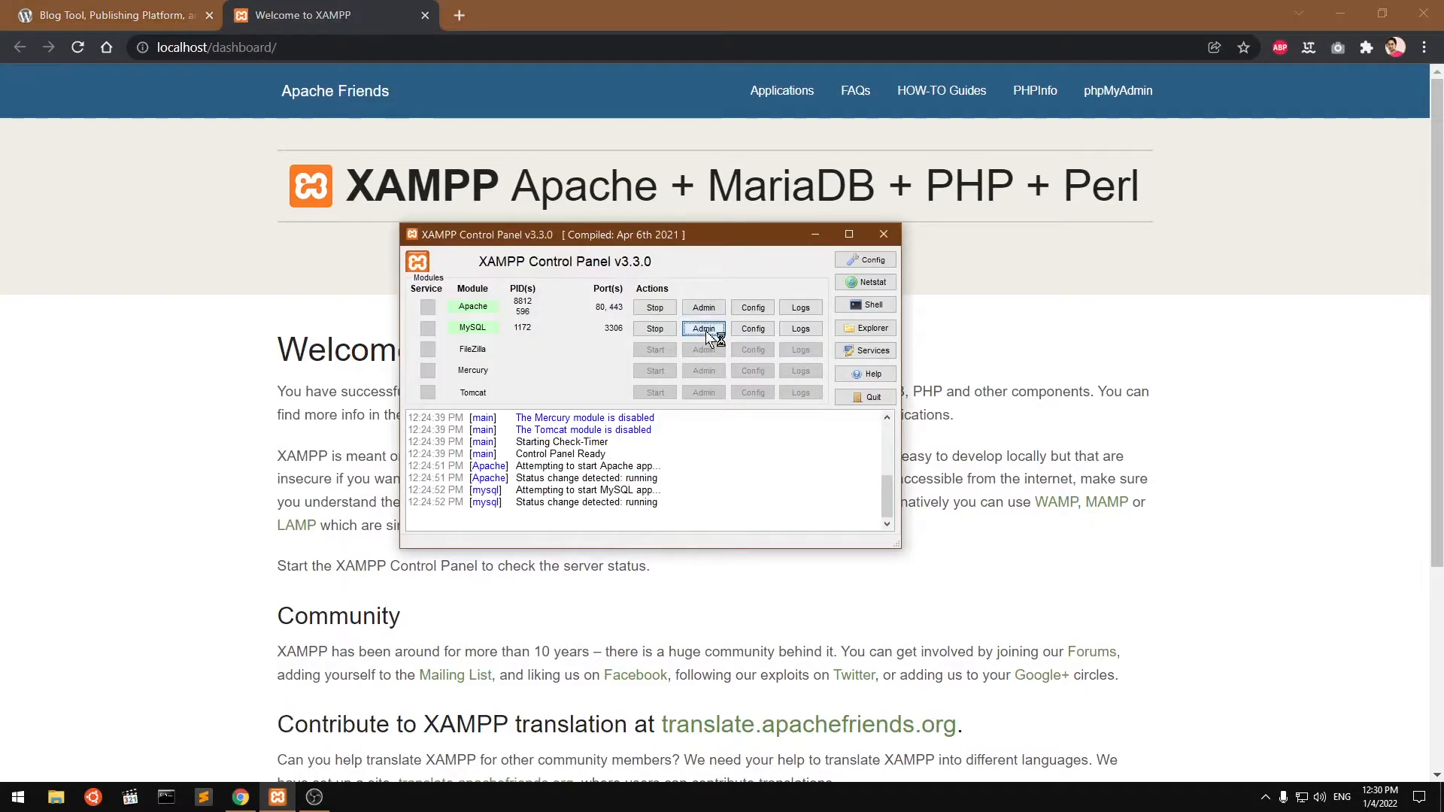
click(335, 9)
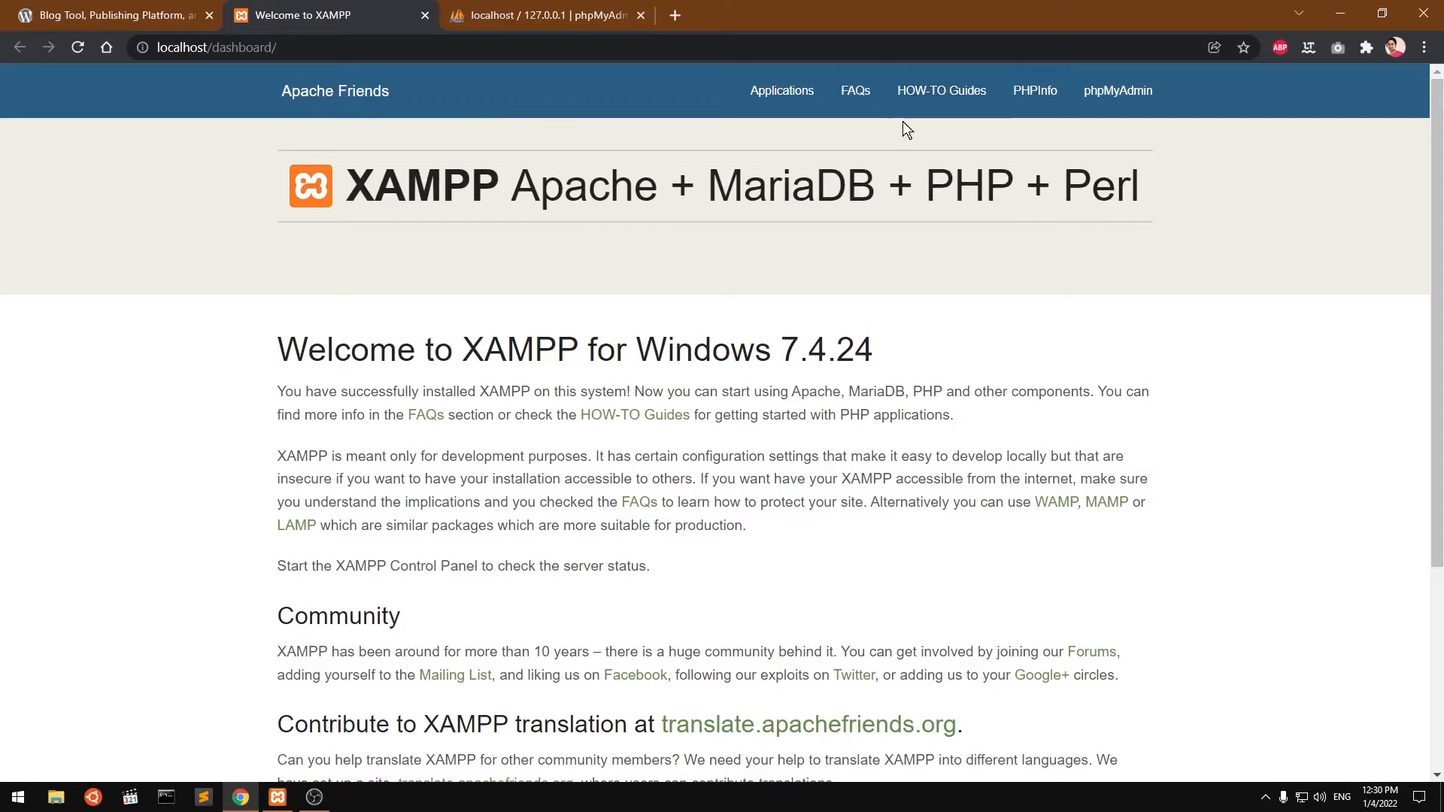
click(508, 16)
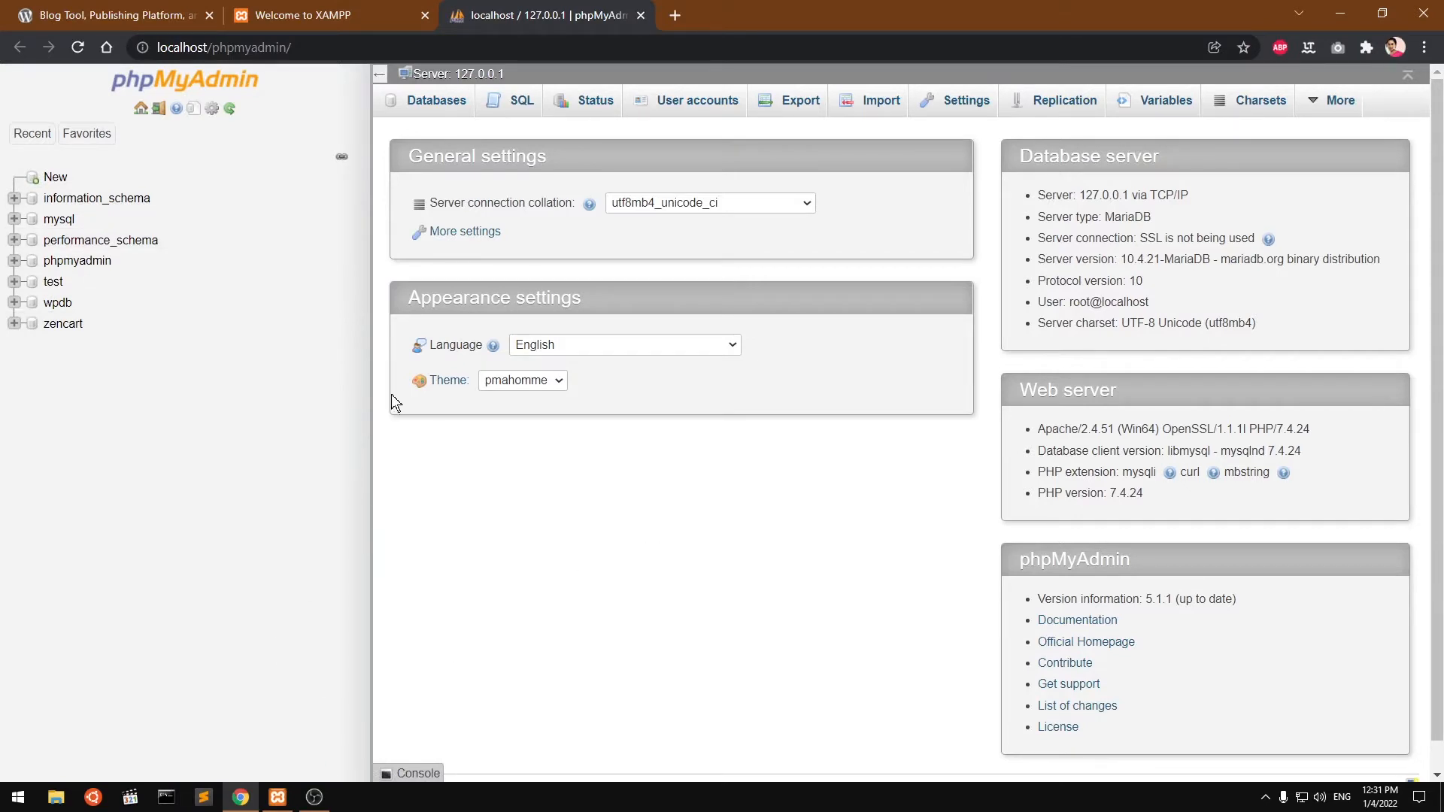
click(278, 805)
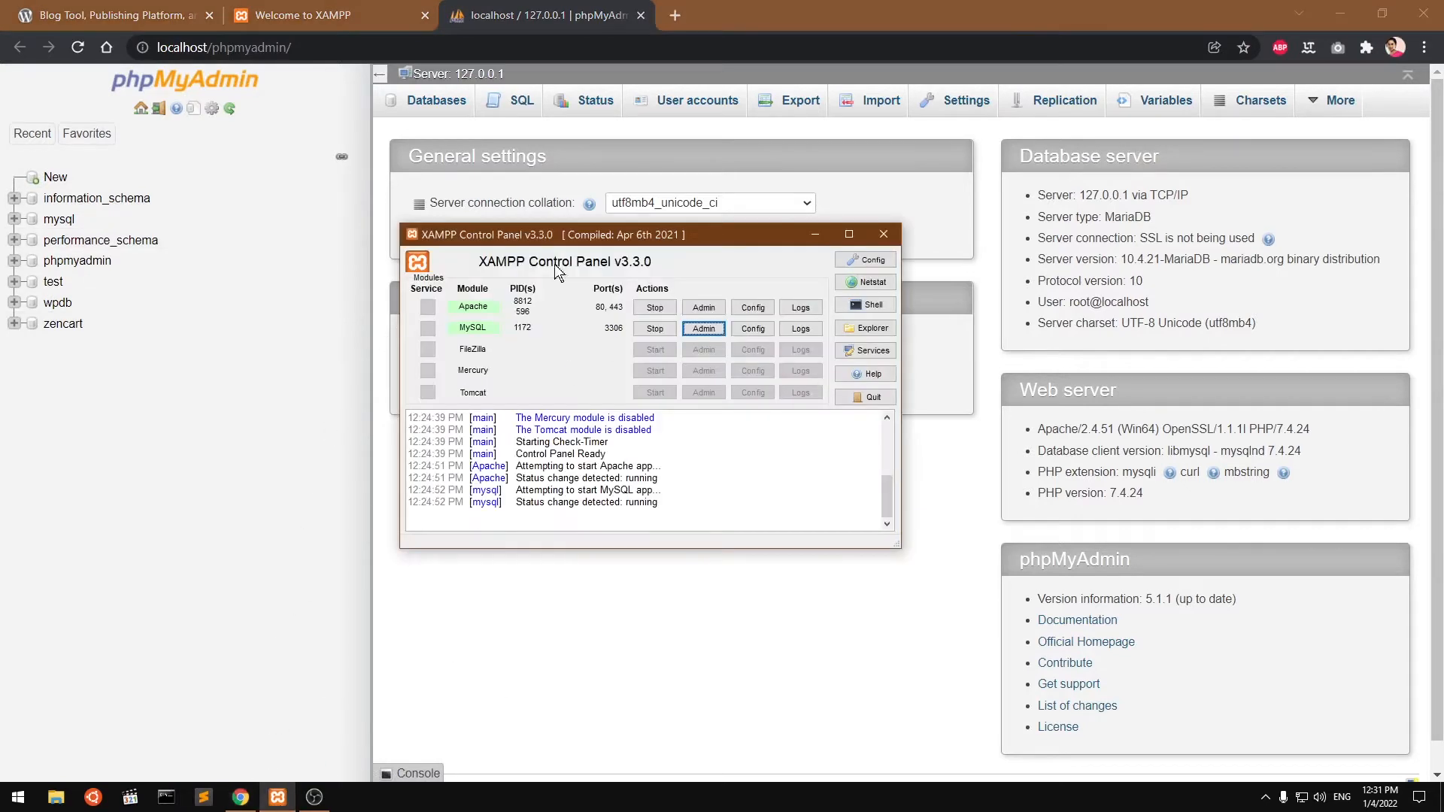
click(816, 237)
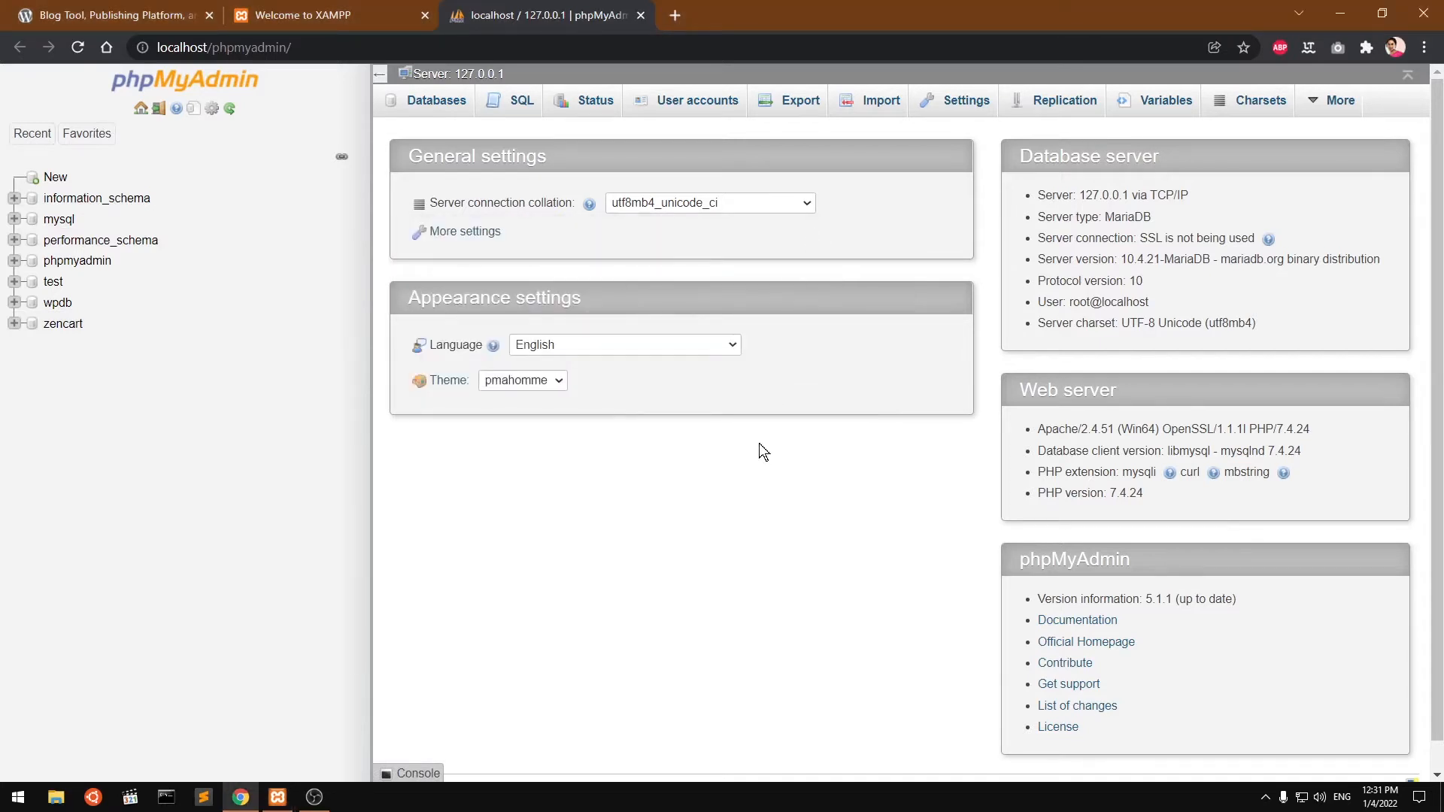
Return to the wordpress.org site and open its Get WordPress download page
click(83, 9)
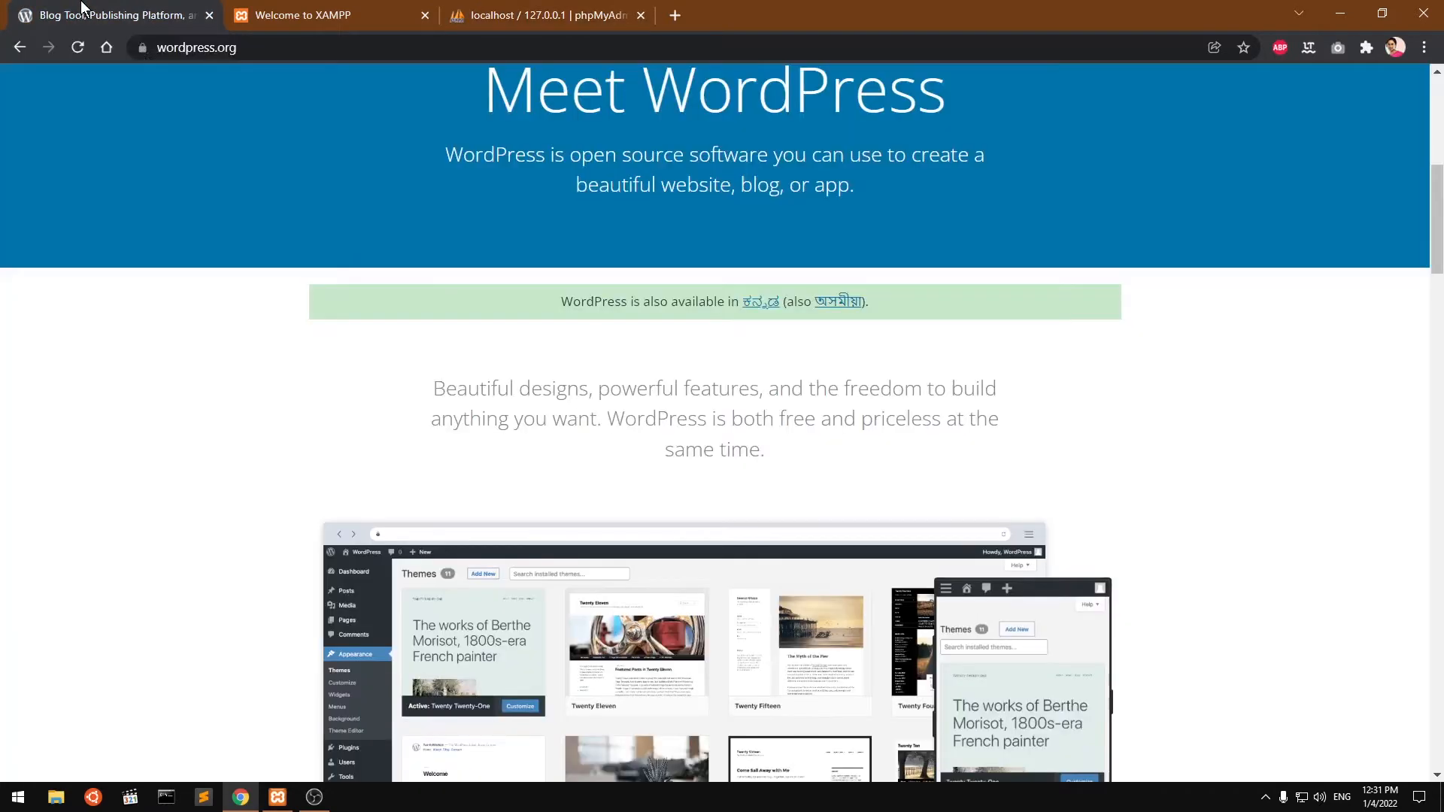
scroll(715, 422, up, 7)
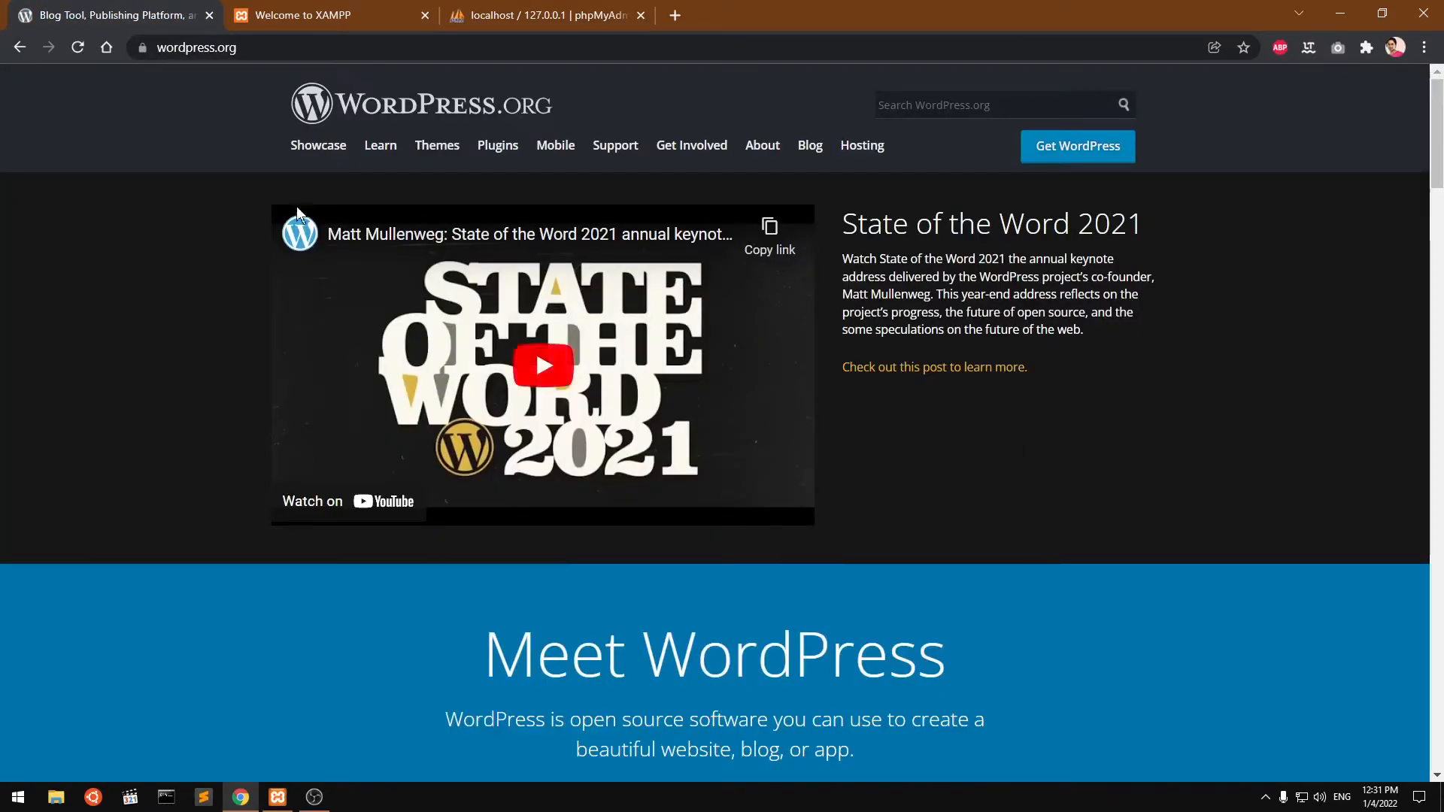
click(150, 48)
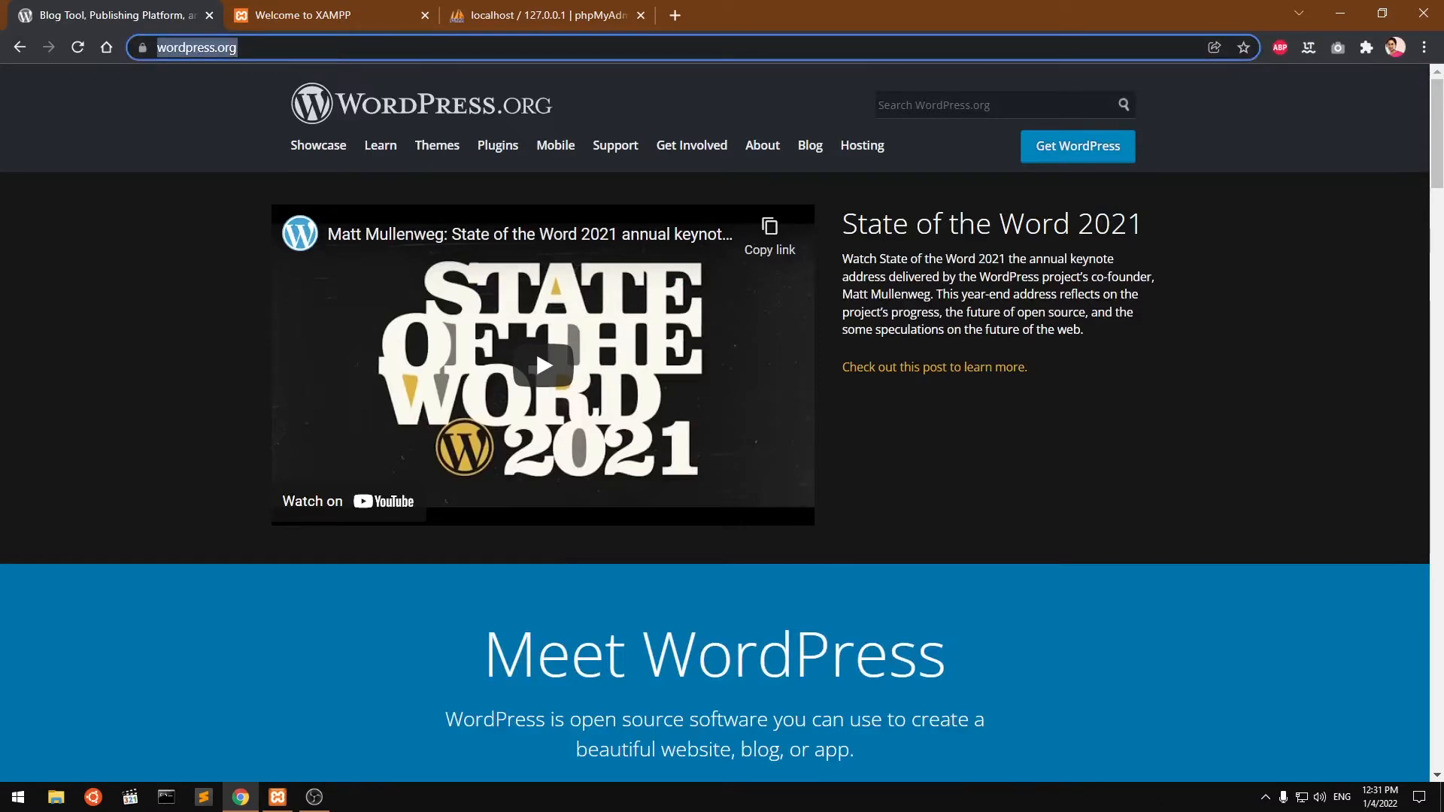
click(1068, 152)
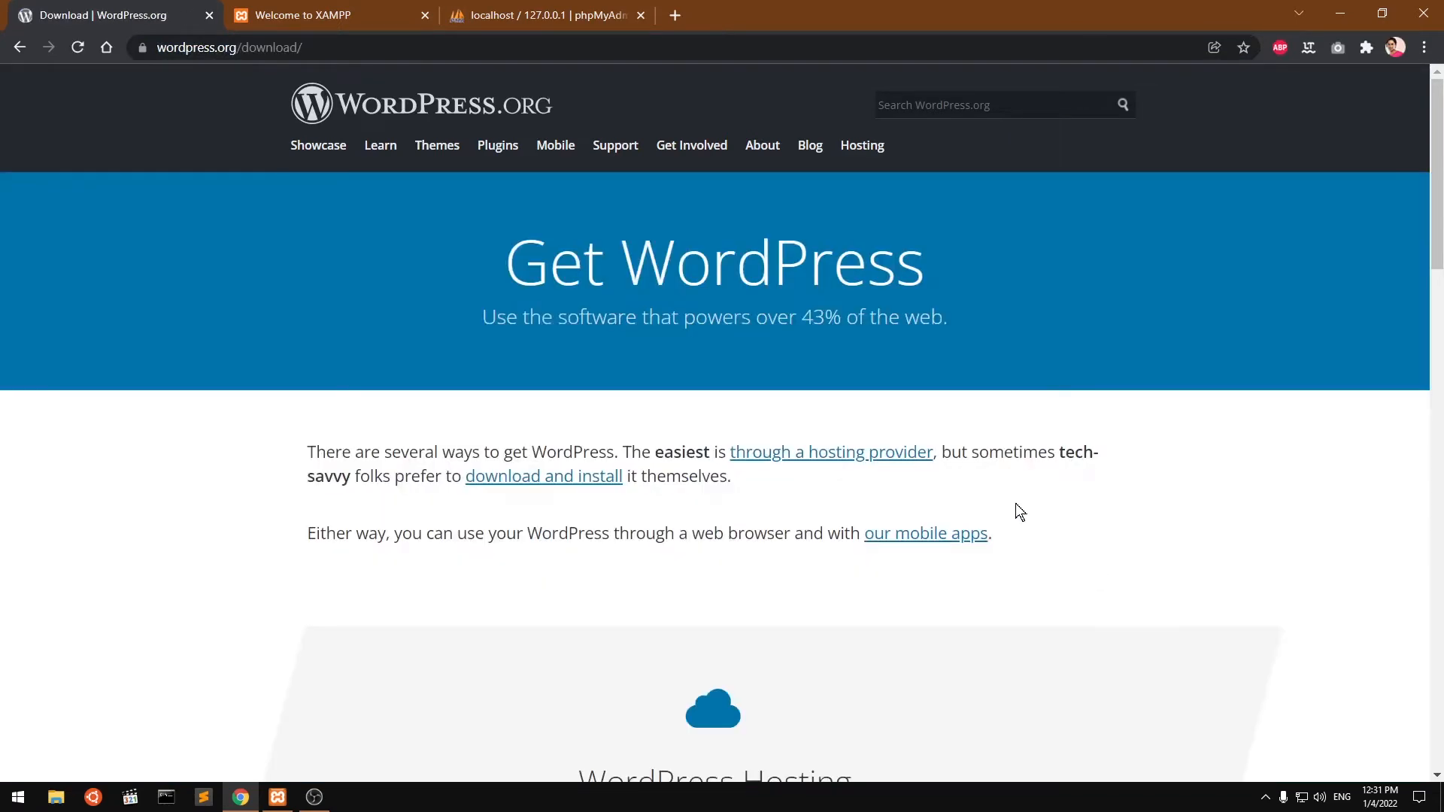
Check the server requirements on the download page and download WordPress 5.8.2 as a zip
scroll(1016, 503, down, 15)
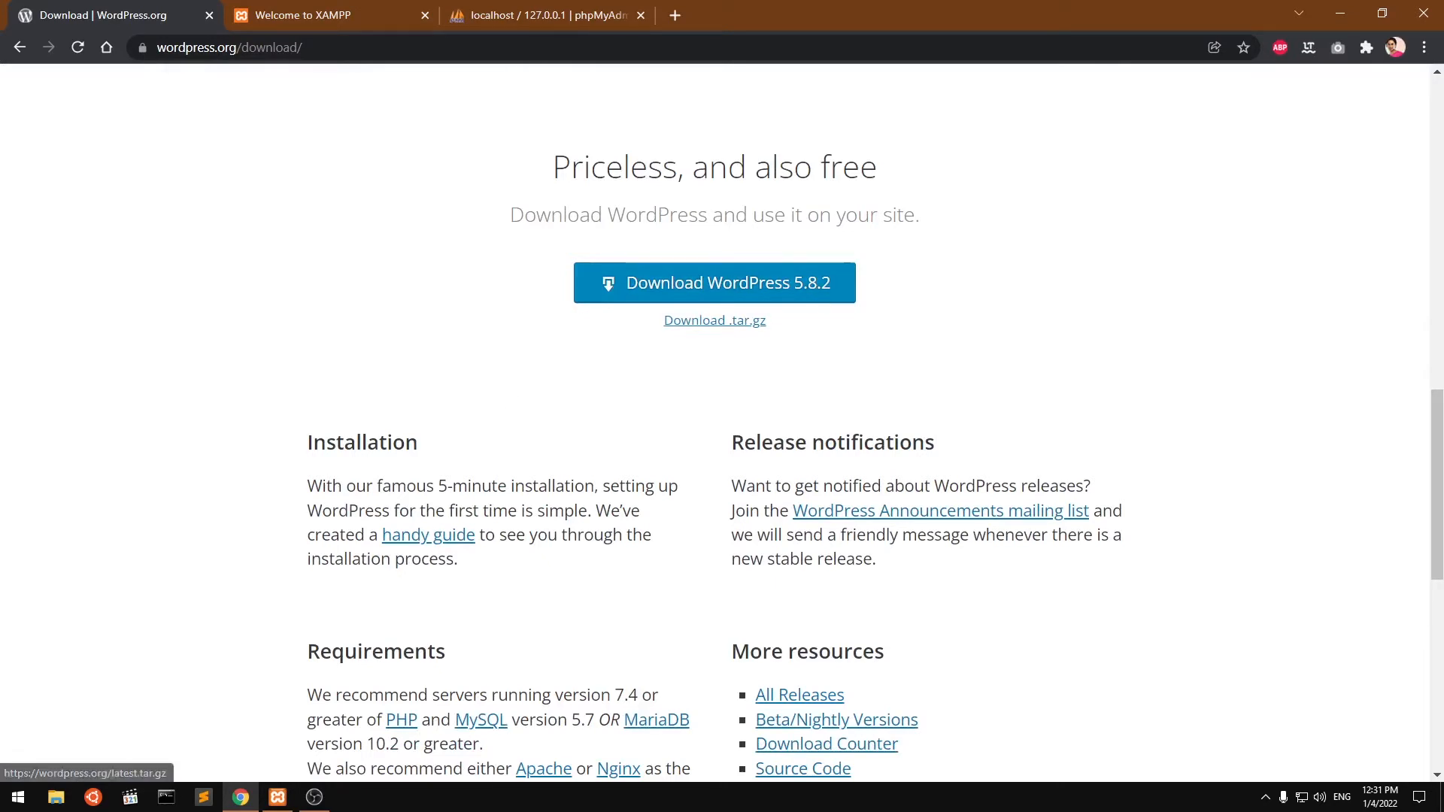
scroll(602, 609, down, 2)
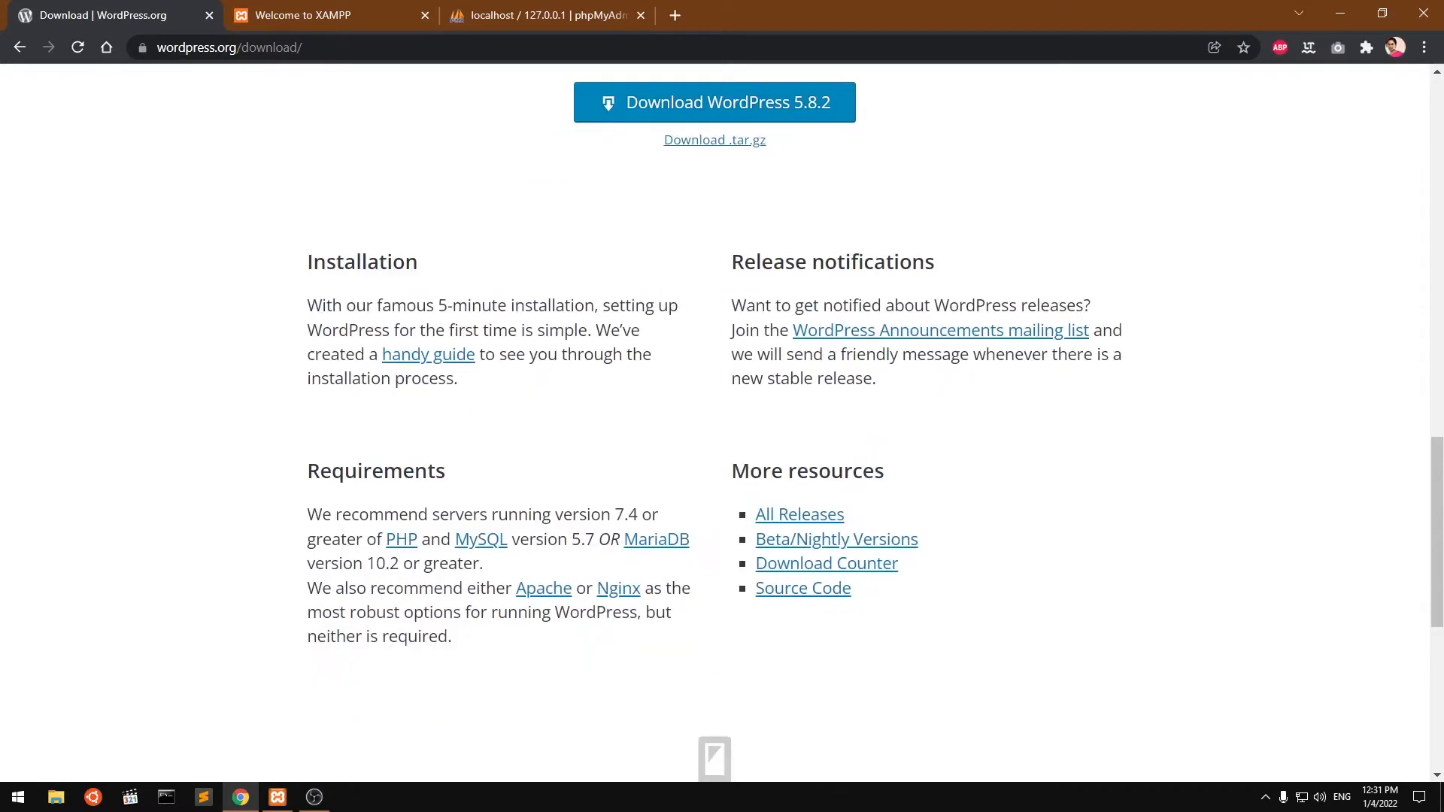
drag(319, 472, 491, 472)
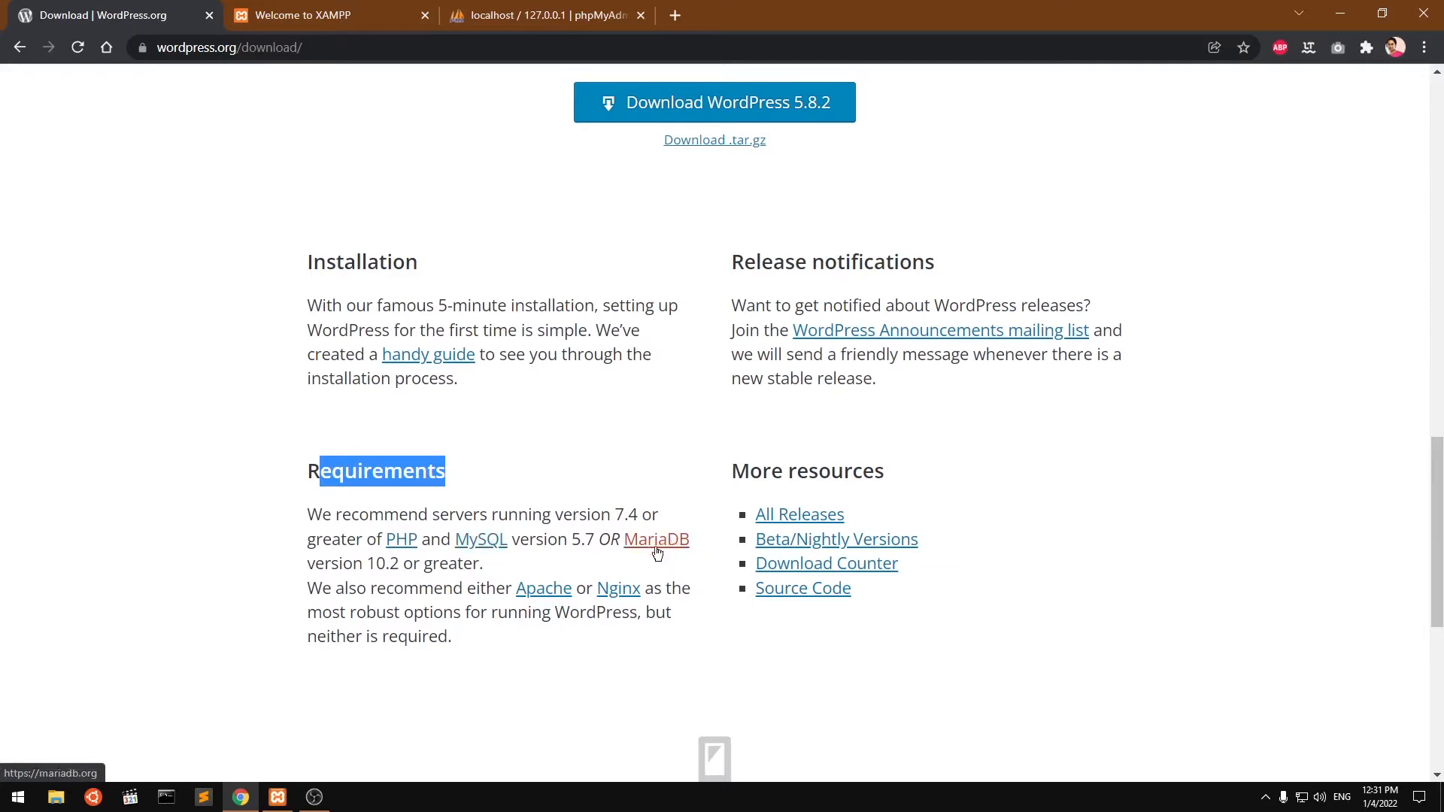
click(568, 423)
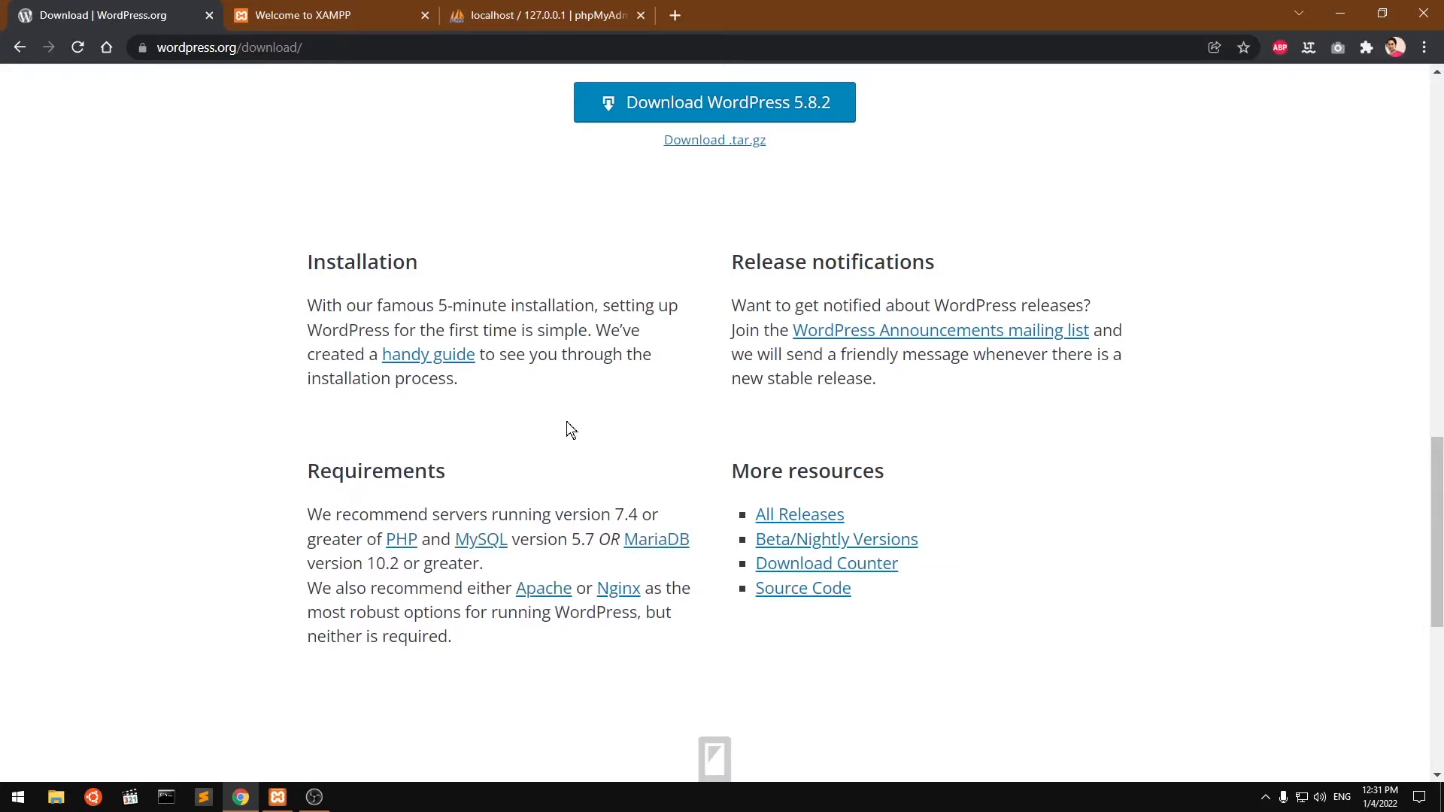
scroll(592, 450, up, 6)
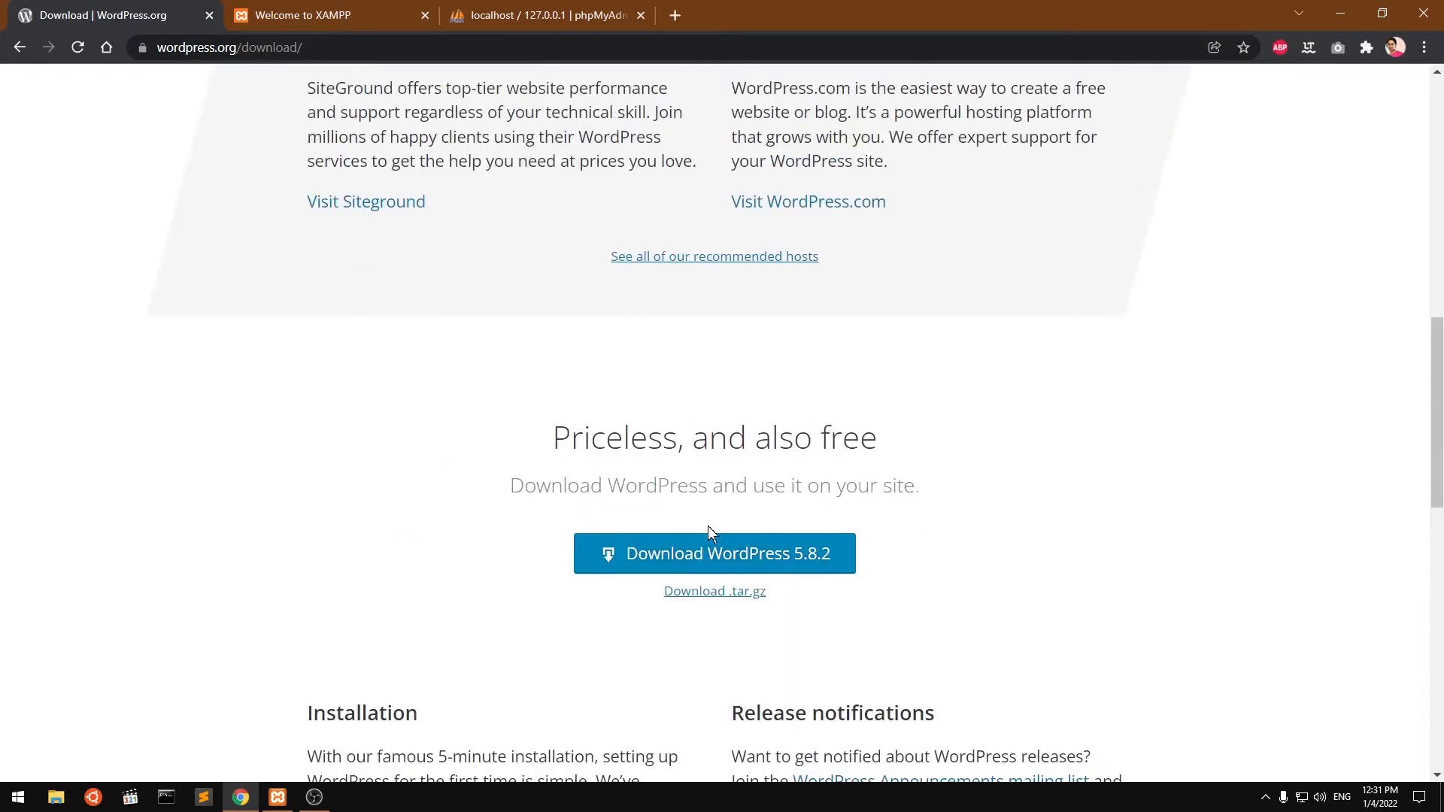
click(700, 551)
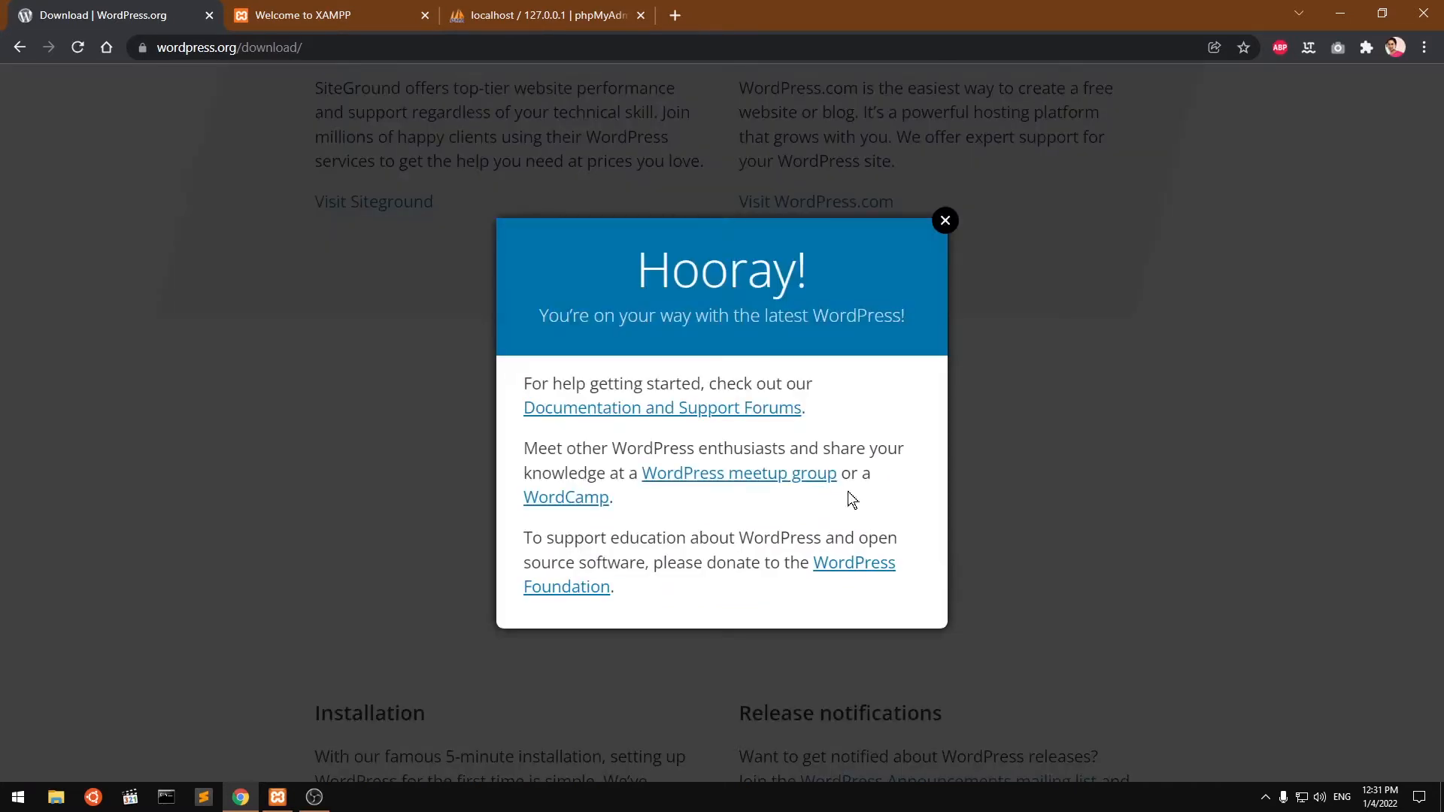
click(945, 196)
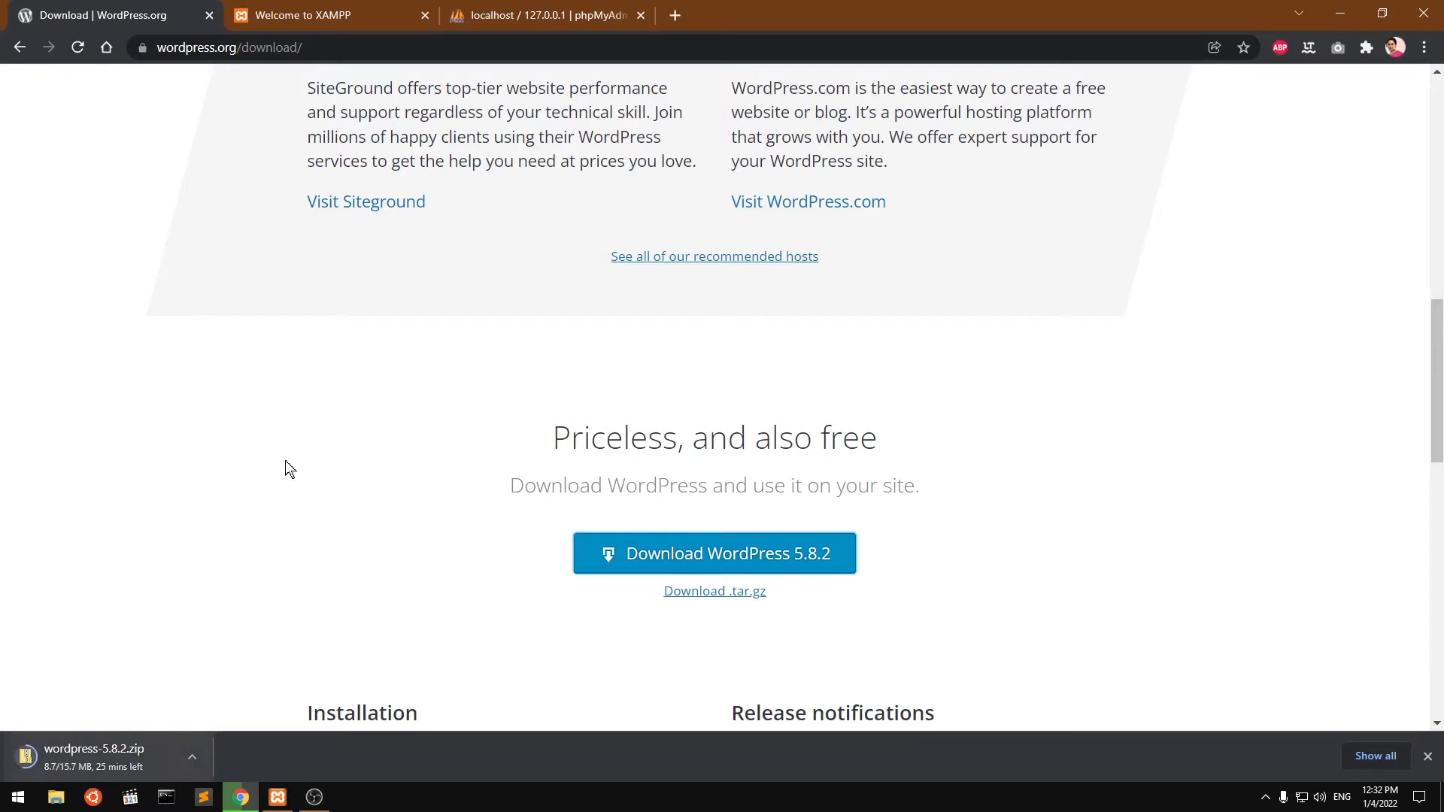
Create a database named wp582 with the utf8mb4_general_ci collation in phpMyAdmin and open it
click(509, 10)
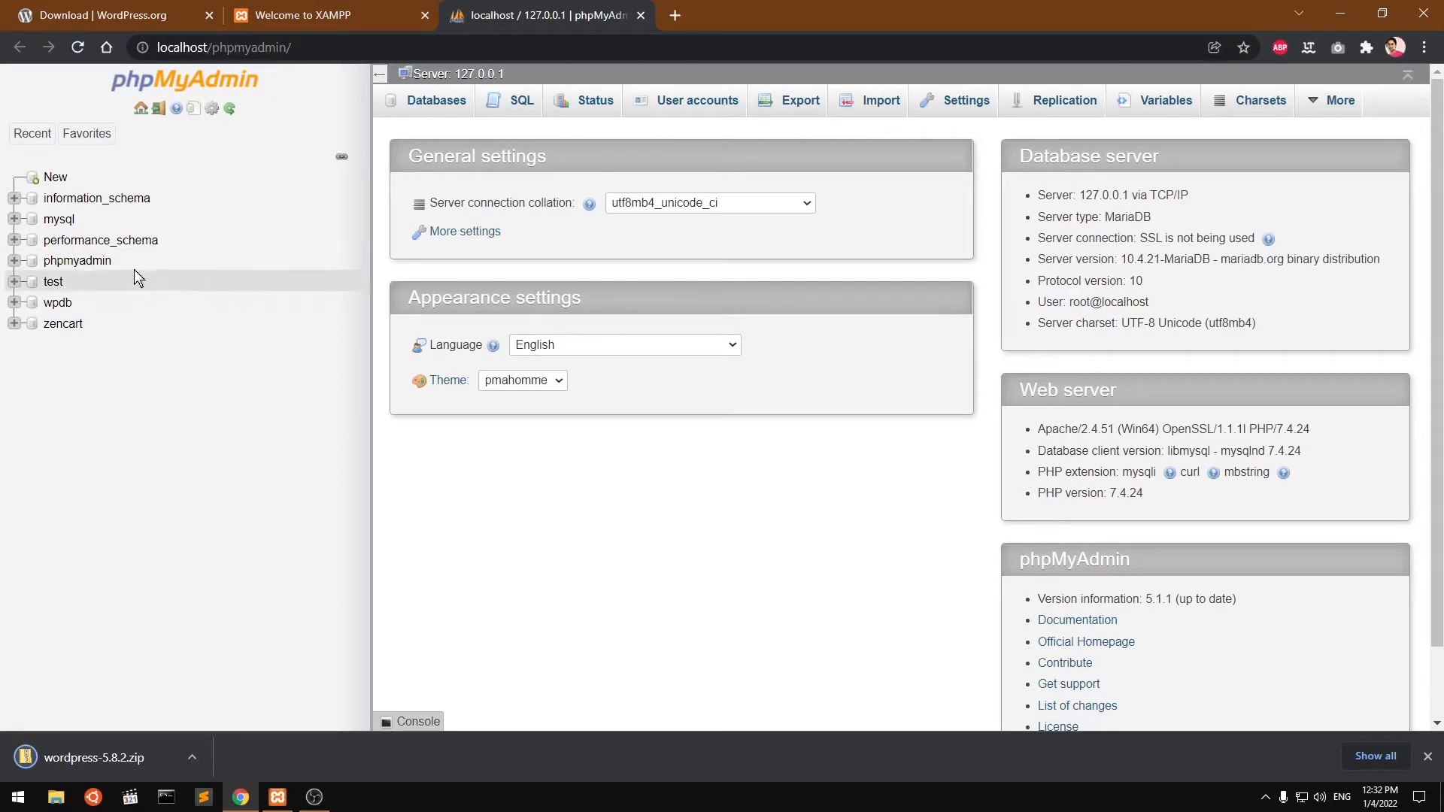
click(54, 179)
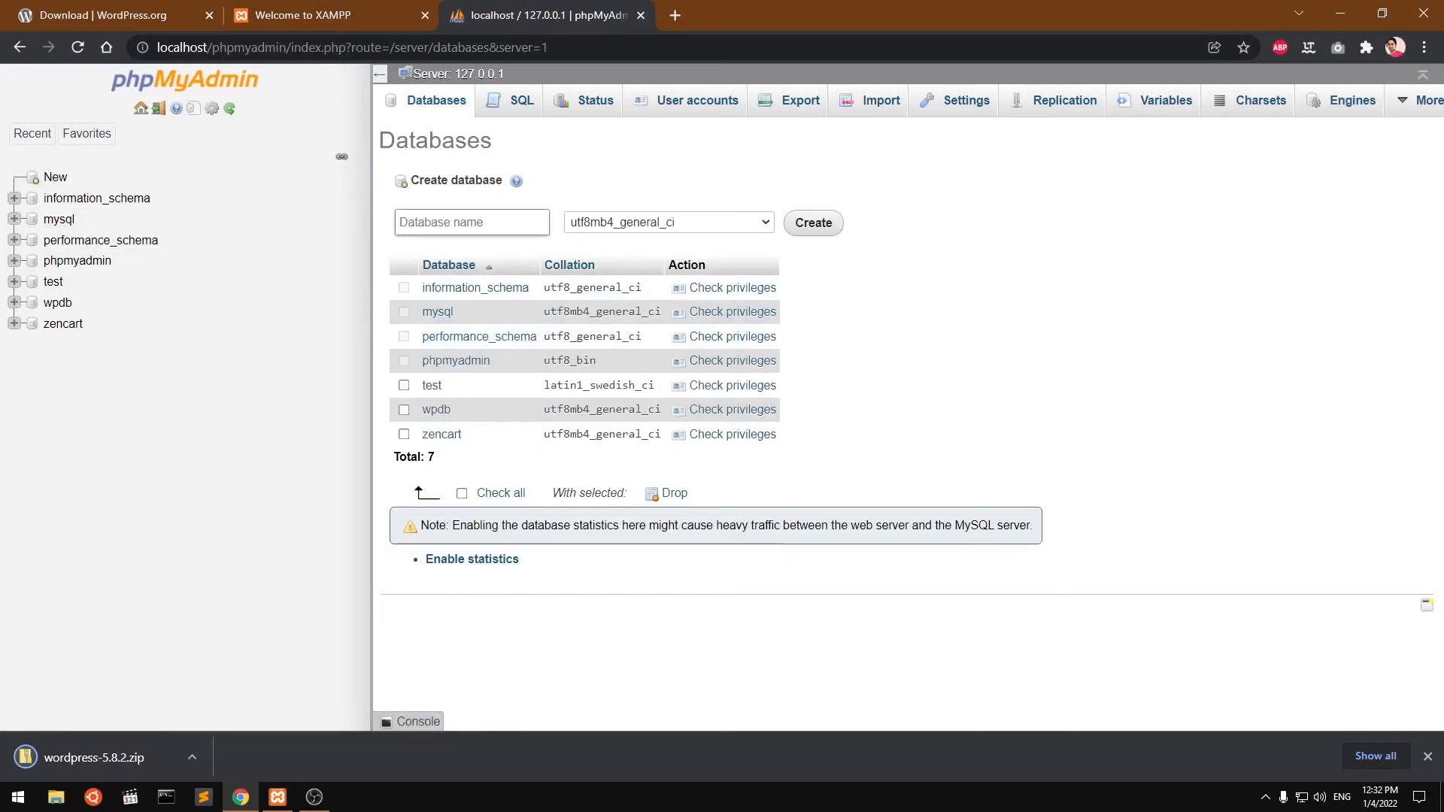
text(wp)
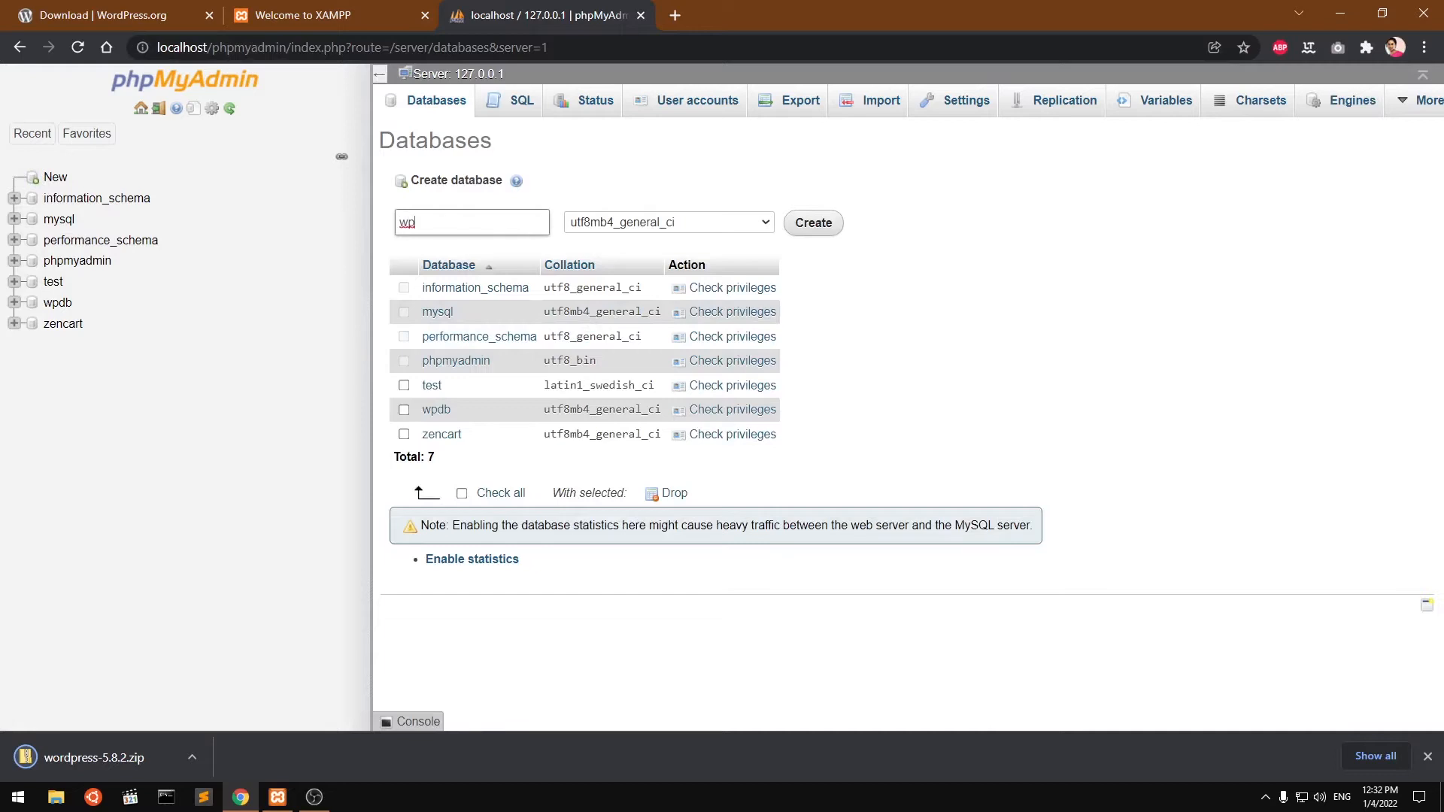
text(582)
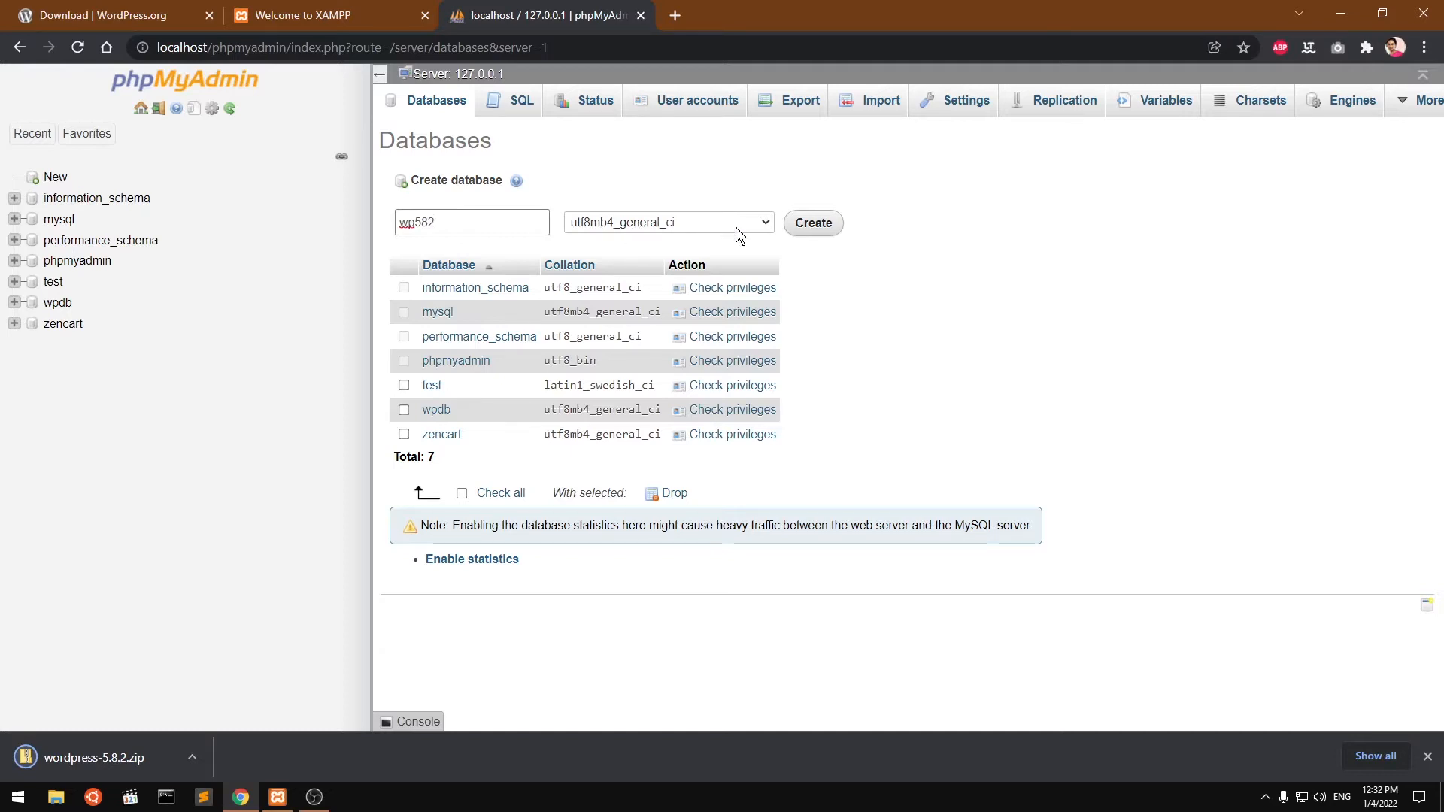
click(807, 230)
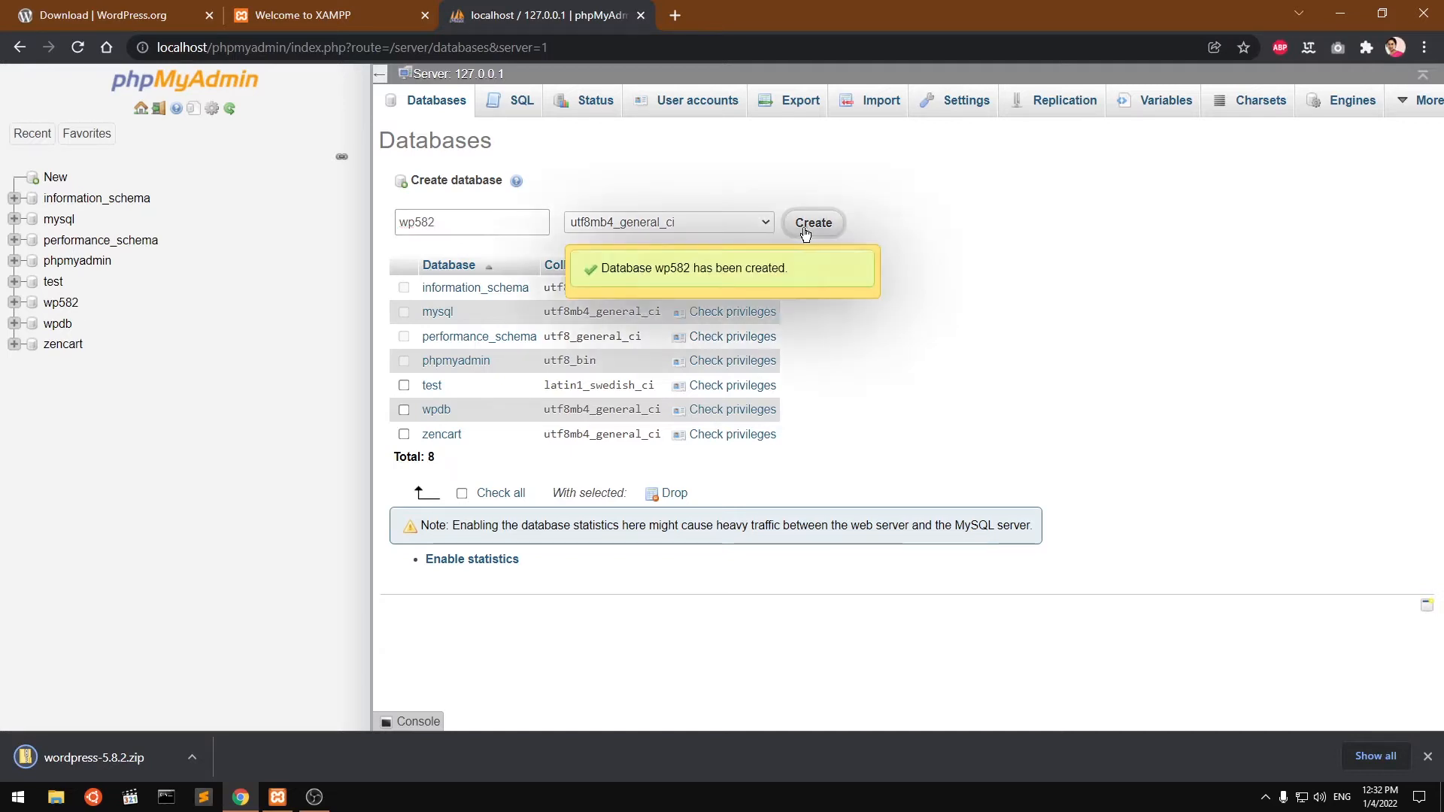
click(66, 304)
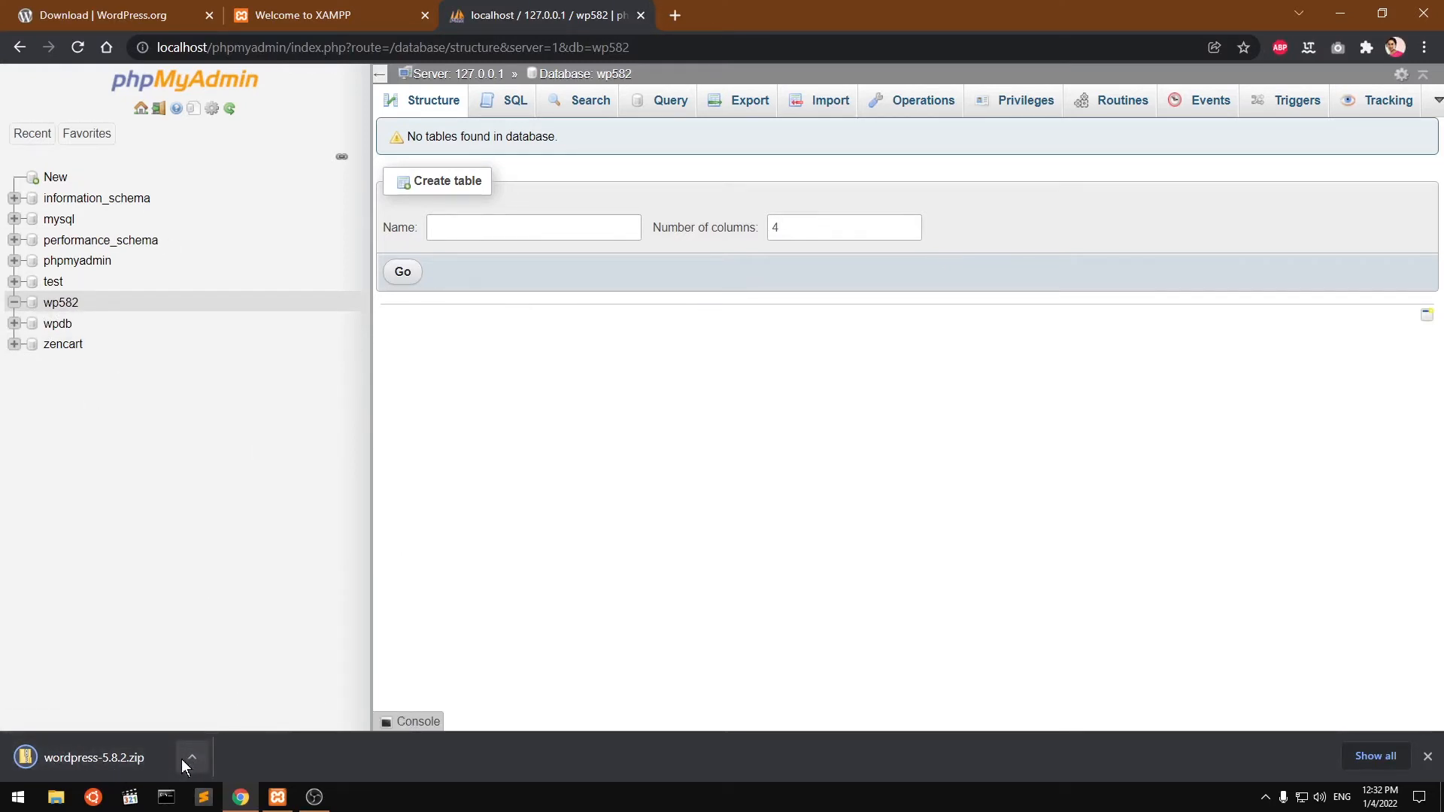
Open the XAMPP installation folder from the XAMPP Control Panel and go to C:\xampp\htdocs
click(278, 797)
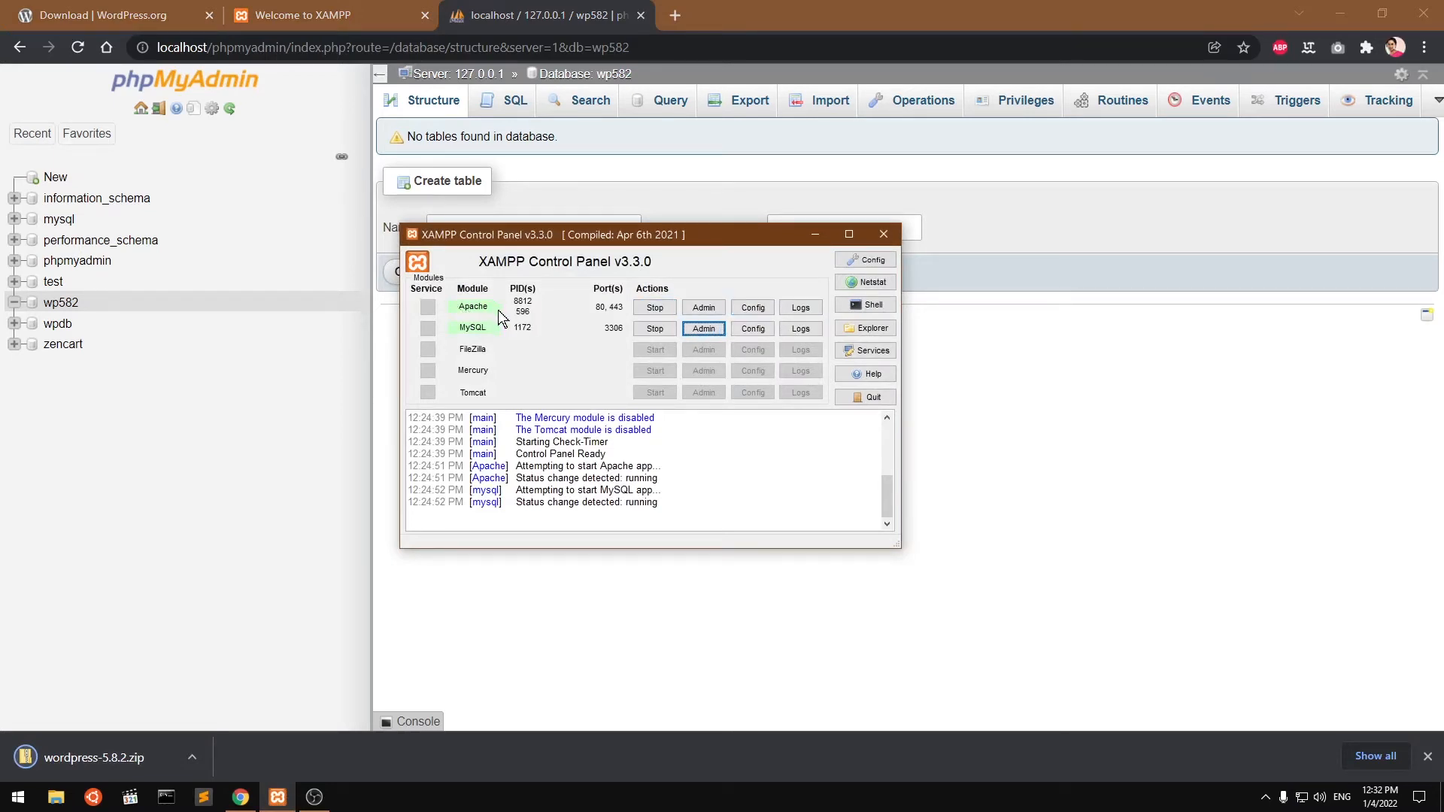
click(858, 336)
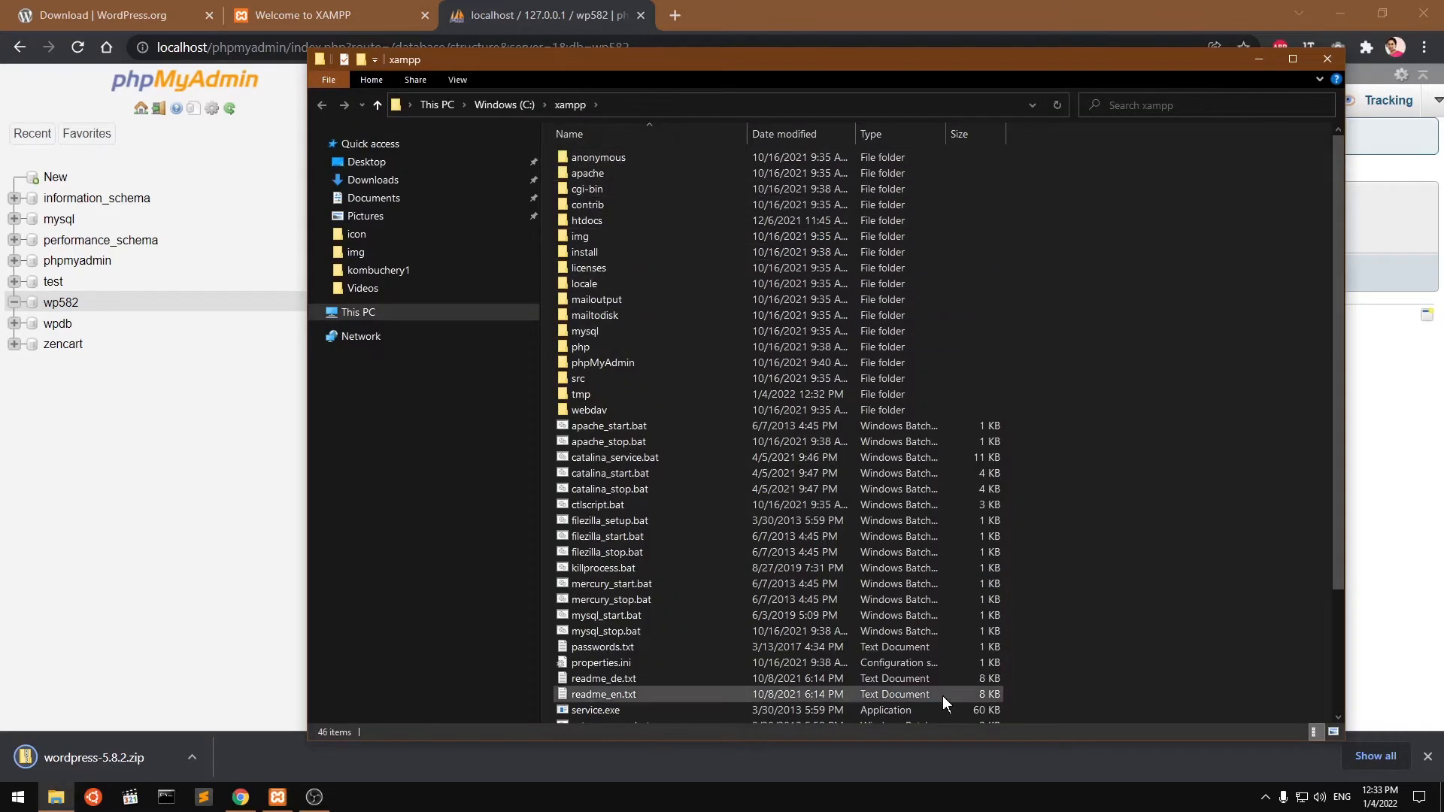
click(502, 103)
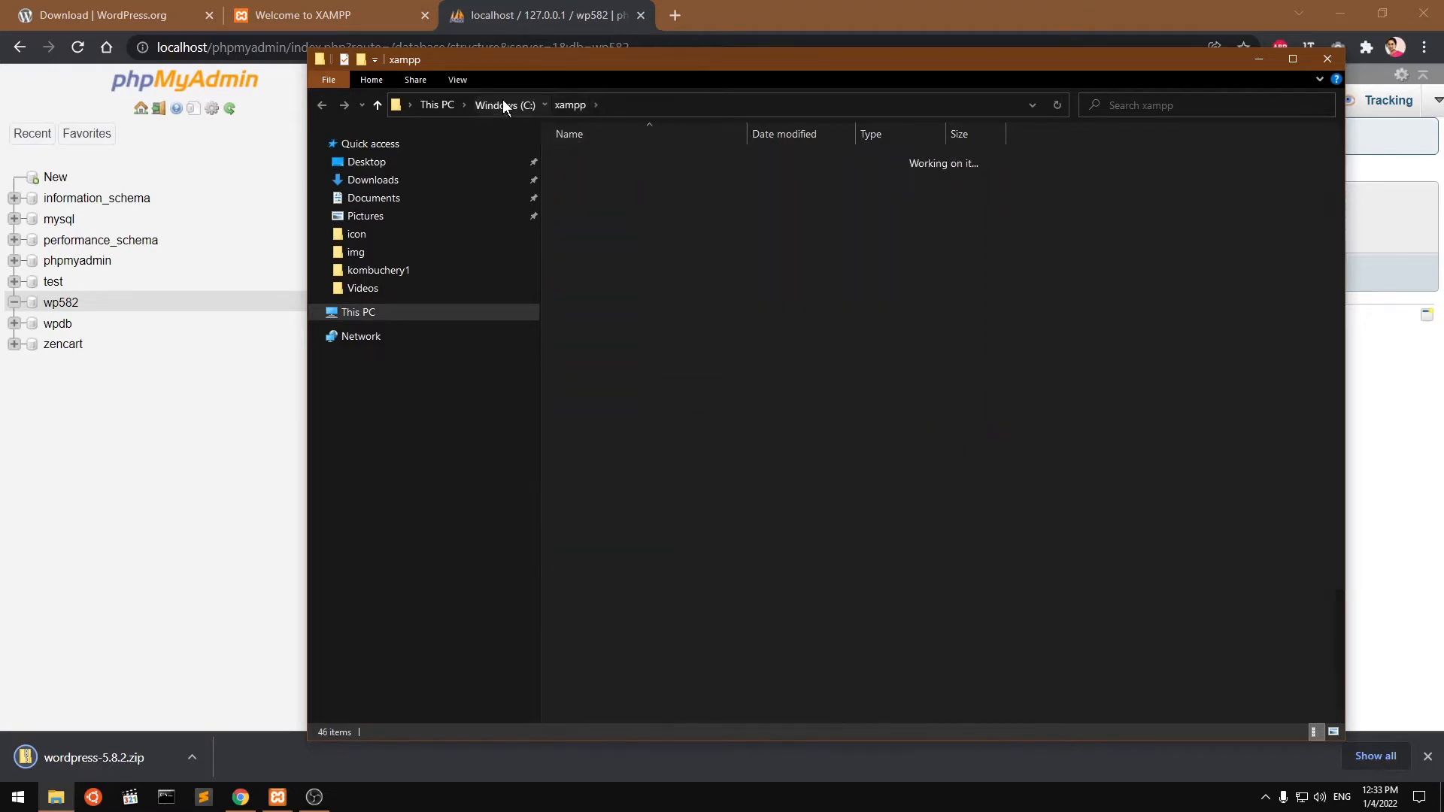
click(362, 318)
double_click(651, 293)
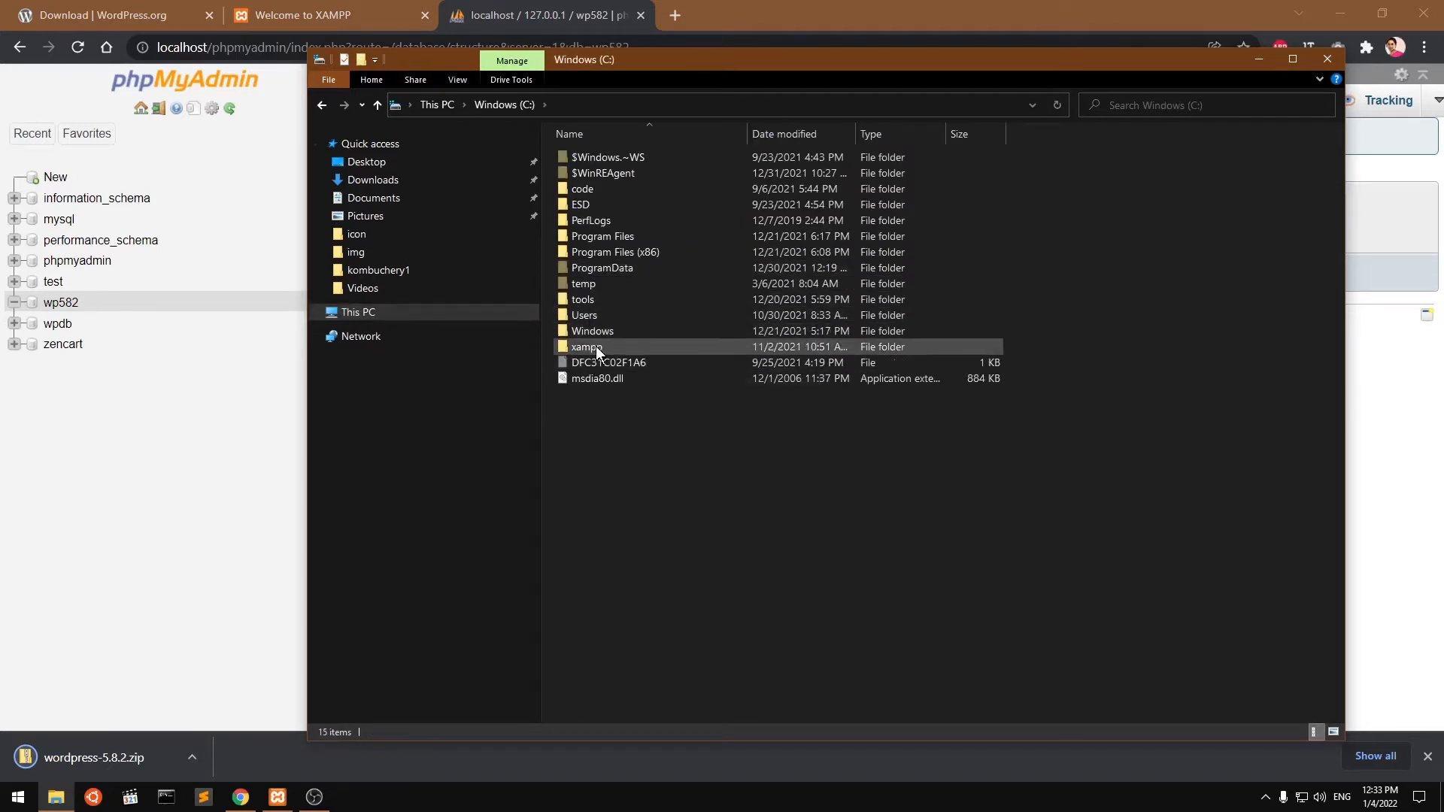
double_click(596, 346)
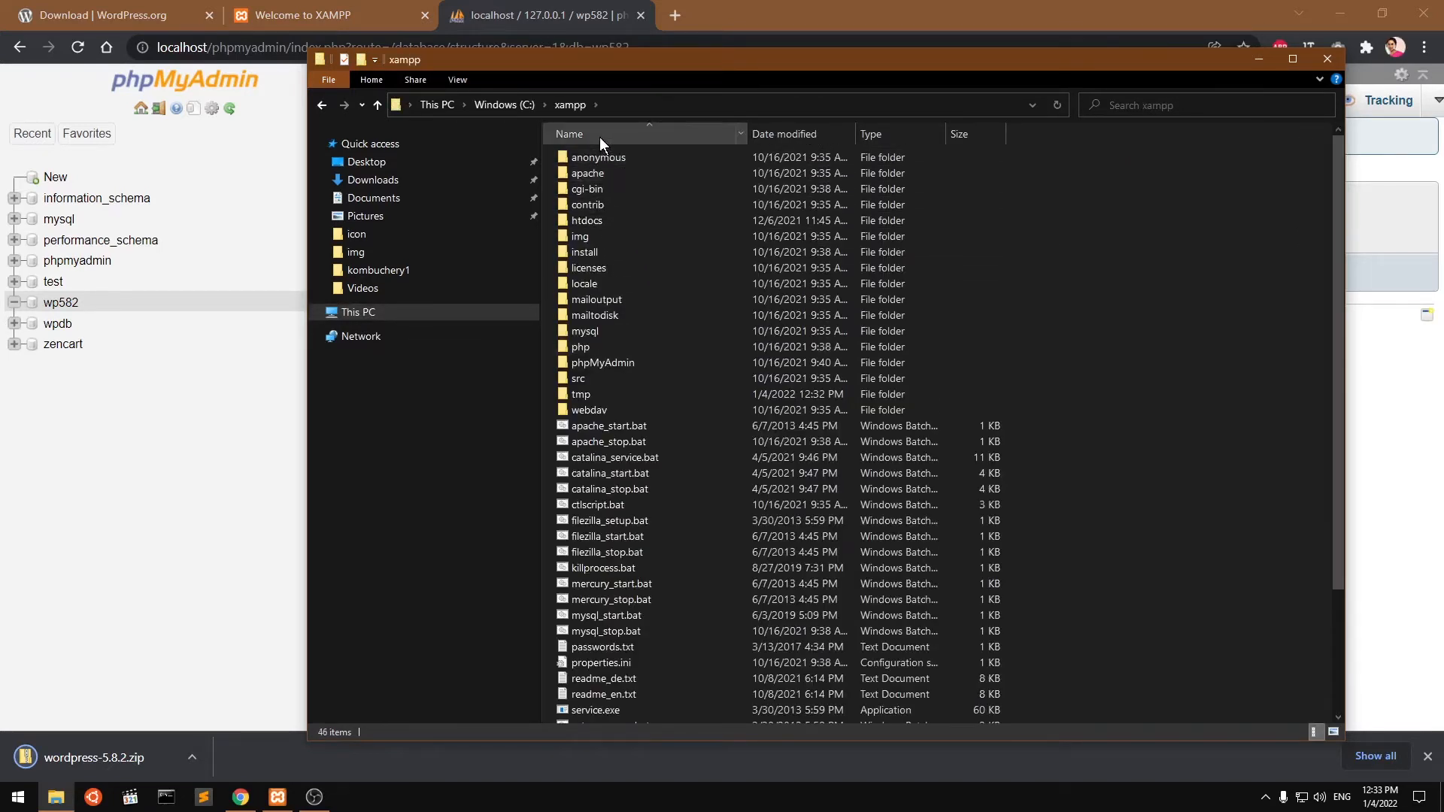
double_click(574, 222)
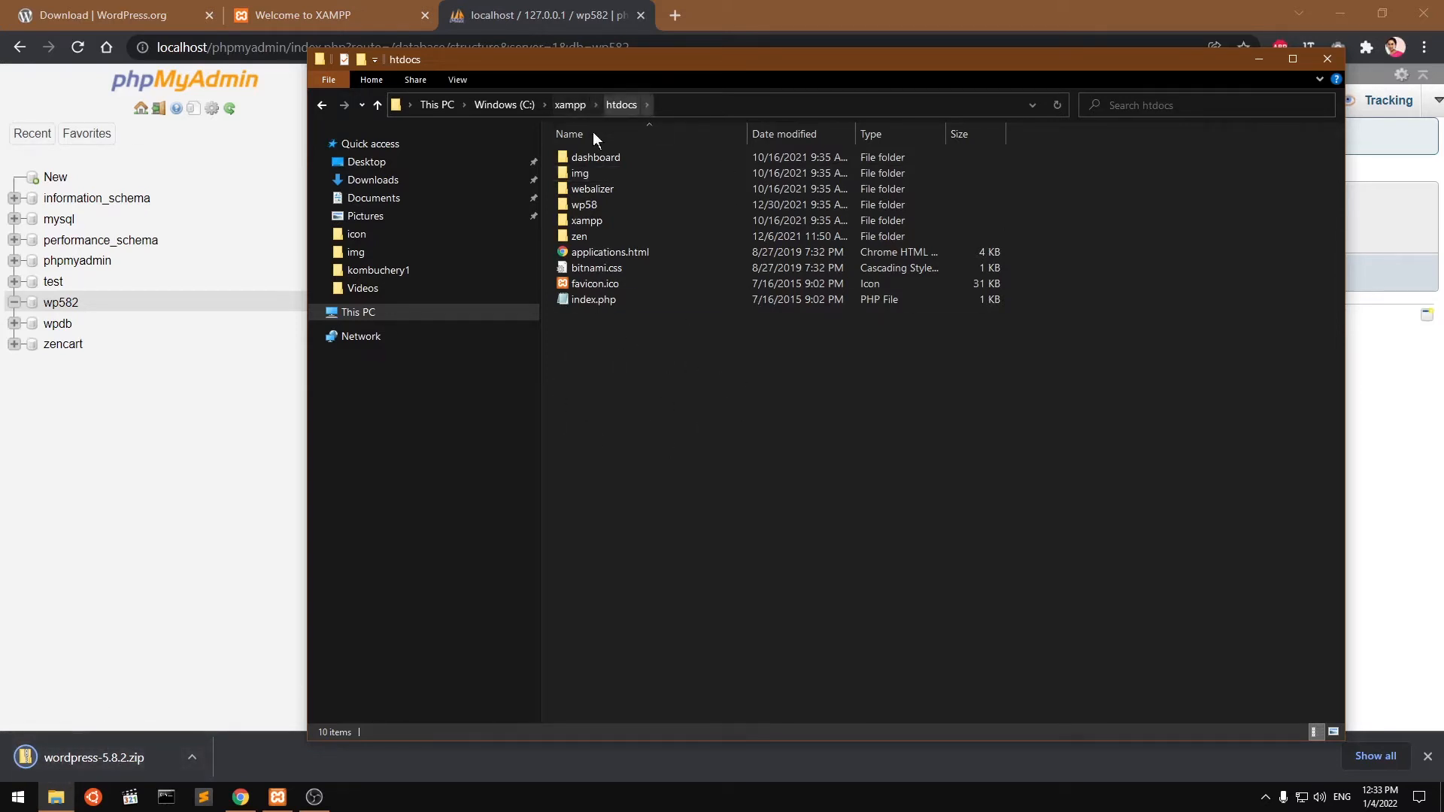
Show the downloaded wordpress-5.8.2.zip in its Downloads folder and collapse the file groups older than today
click(190, 758)
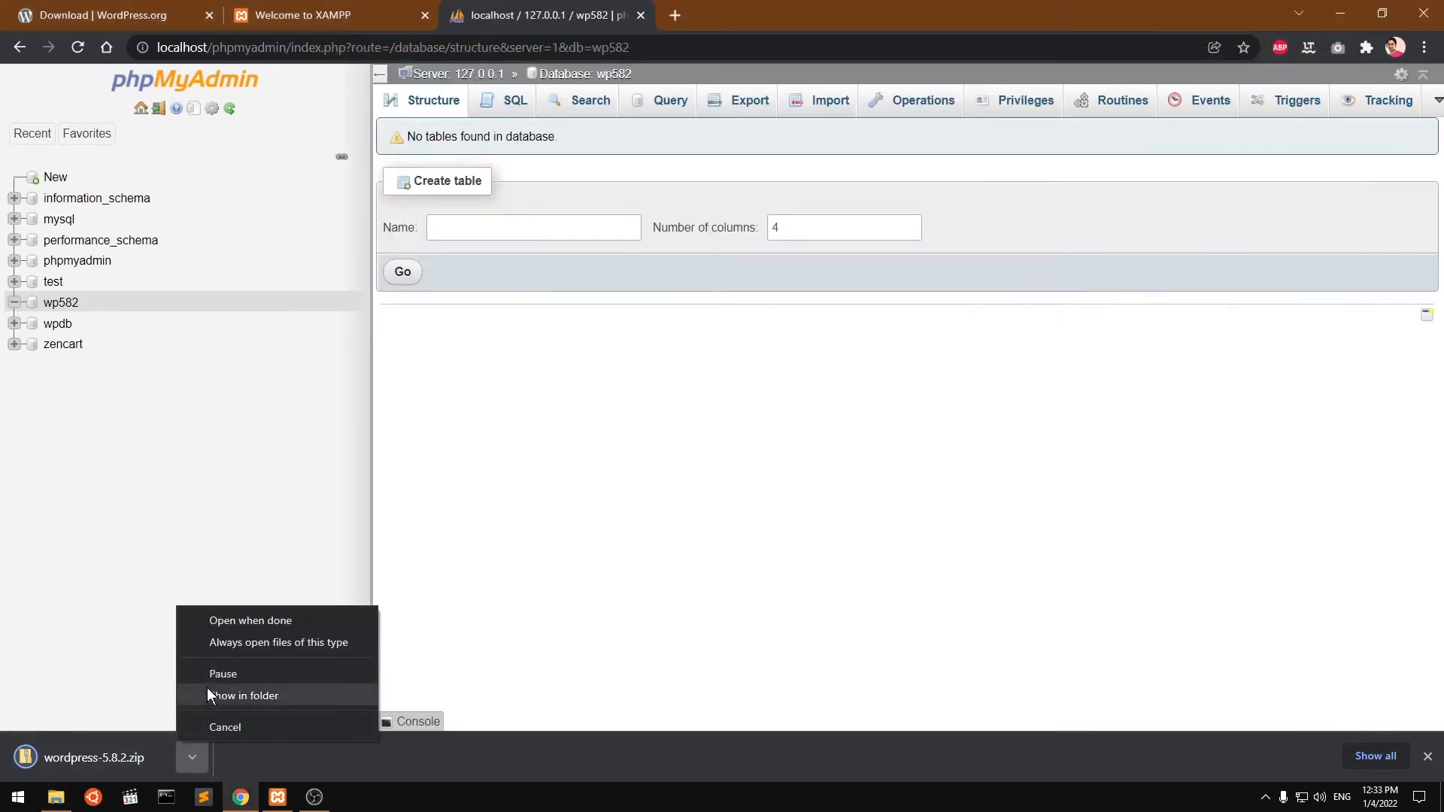
click(207, 690)
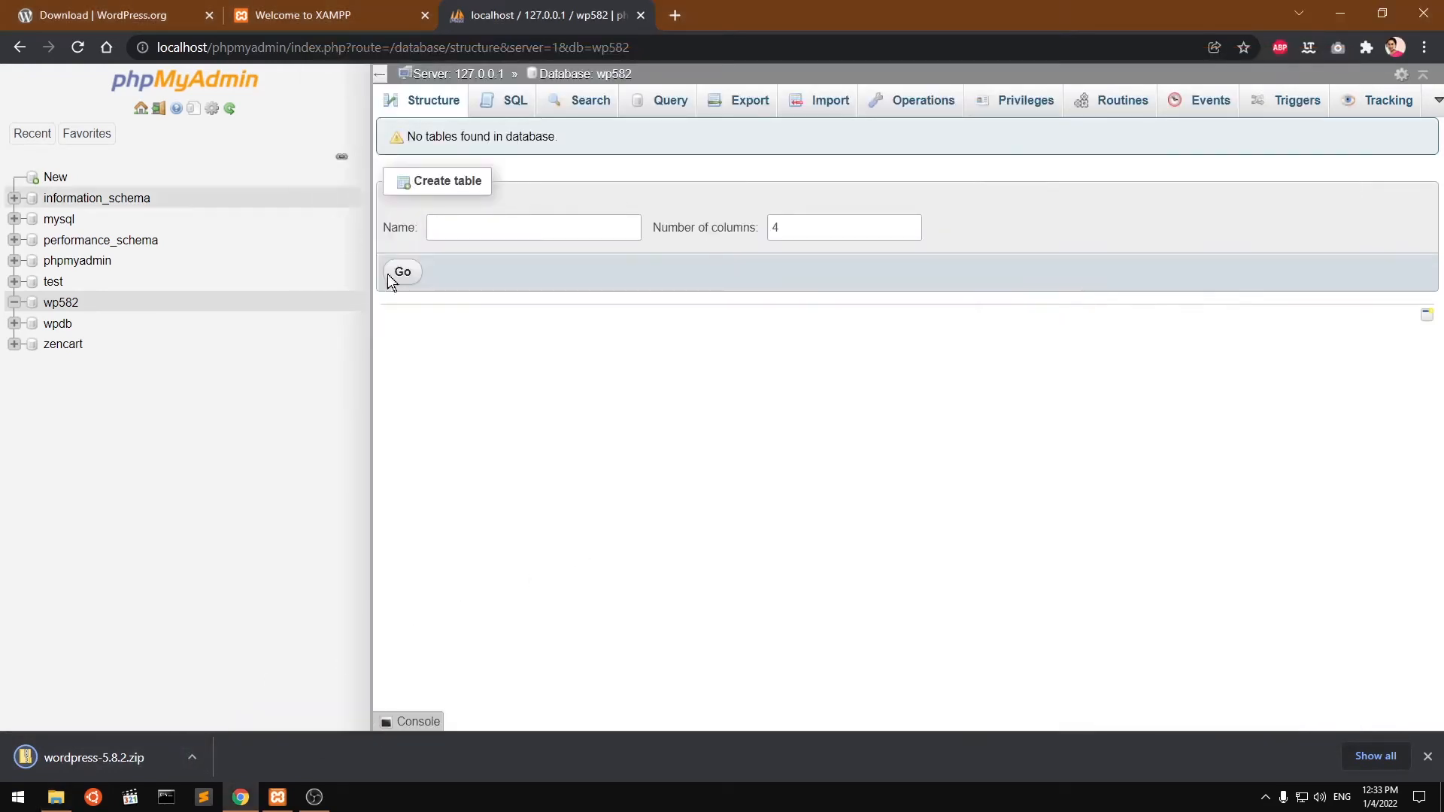
click(190, 759)
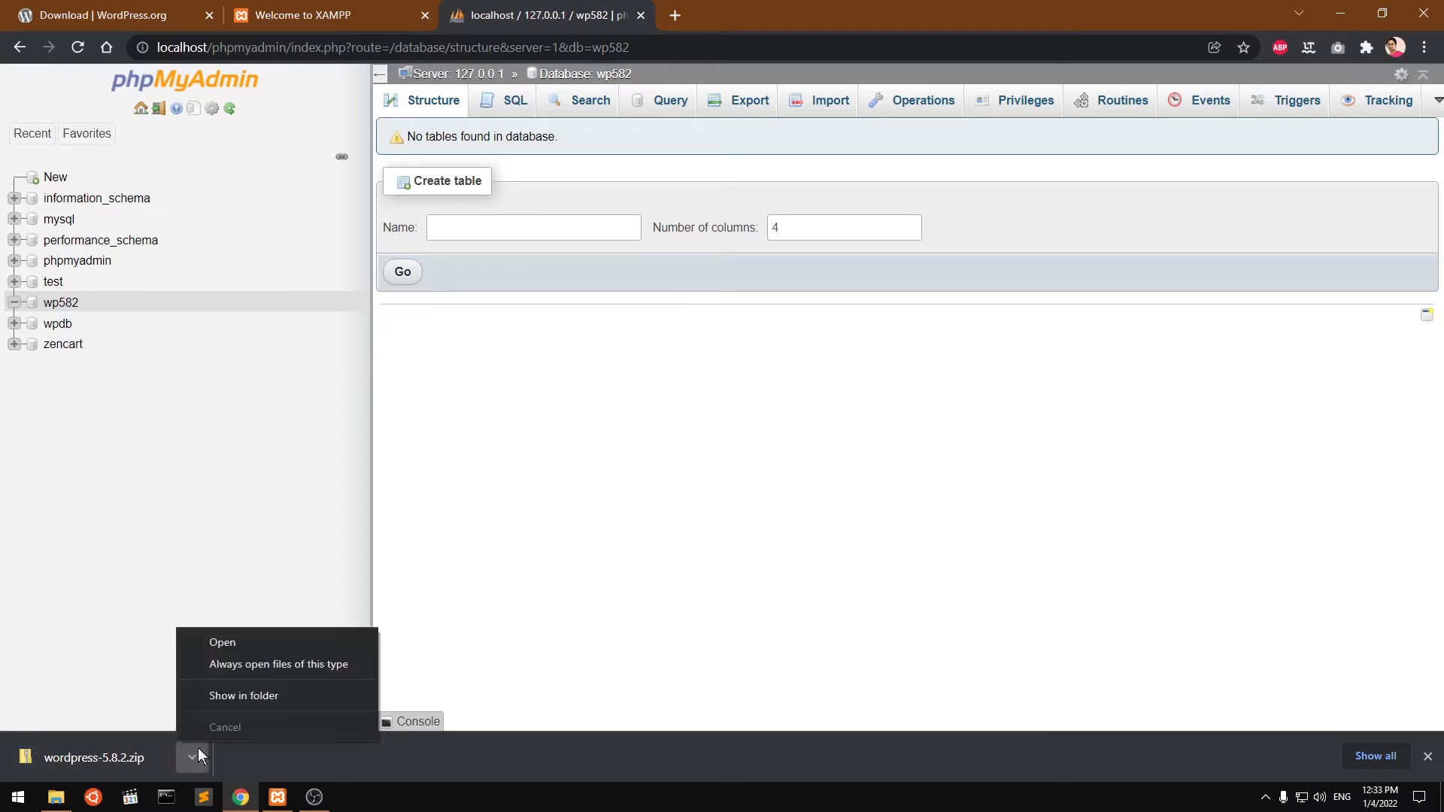
click(241, 691)
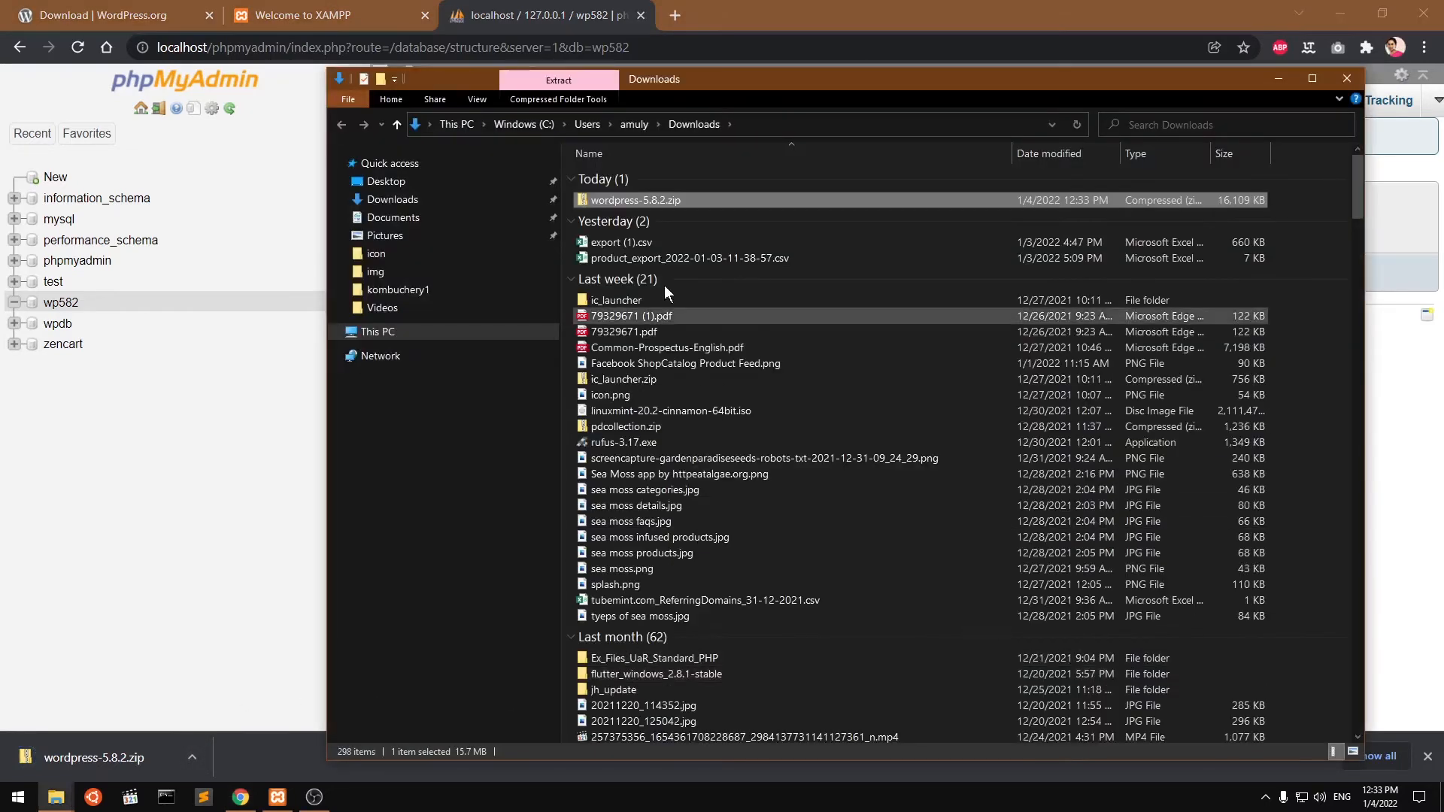
click(573, 280)
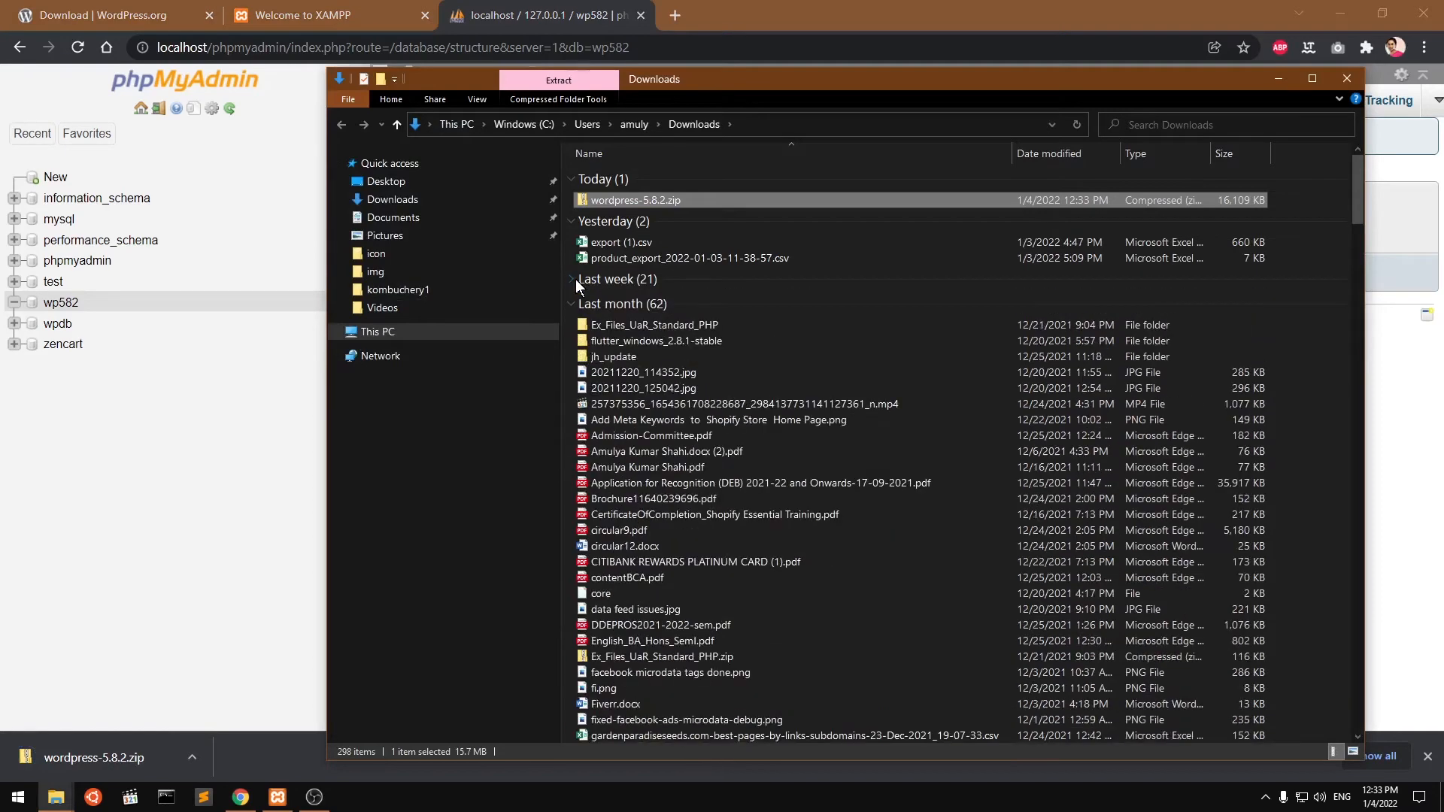
click(572, 304)
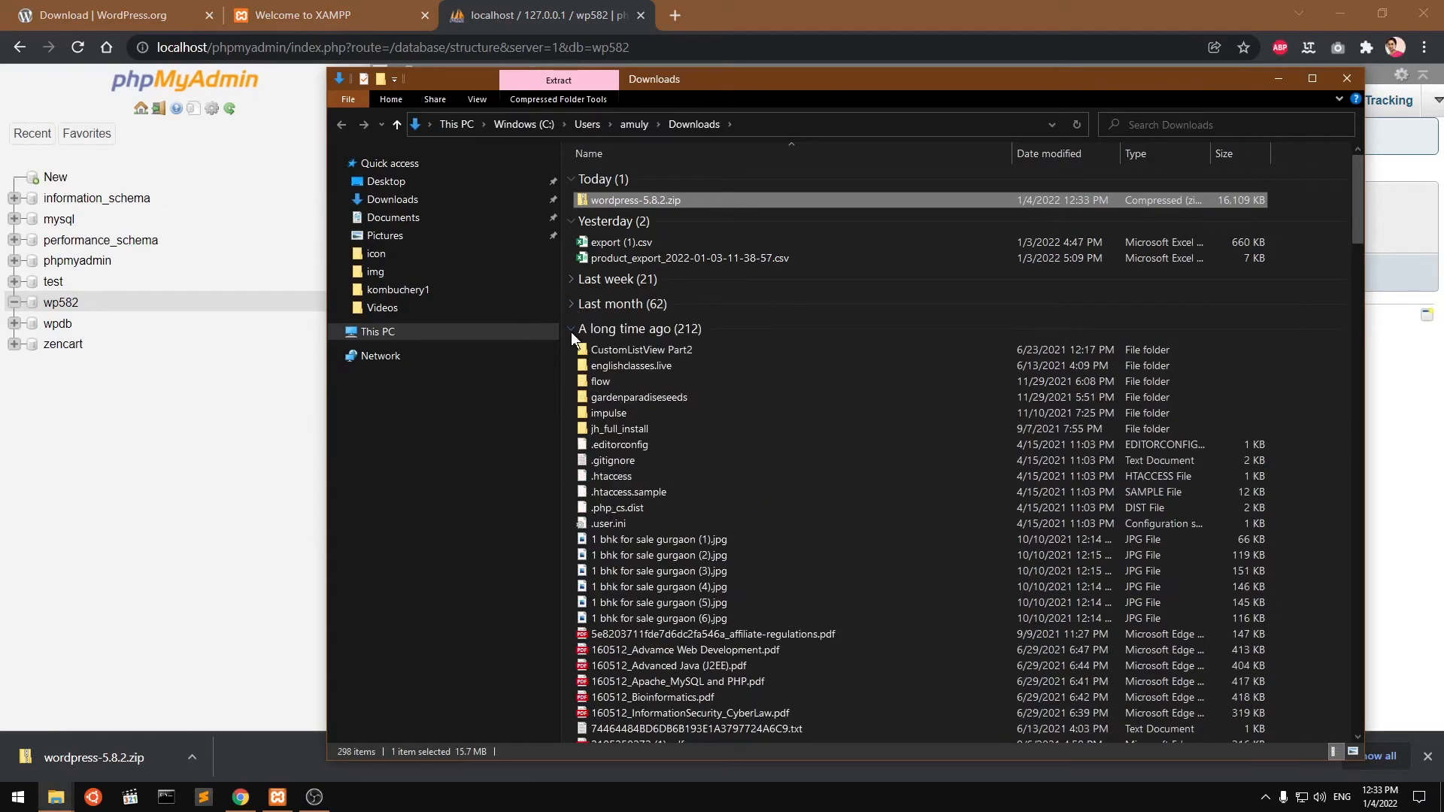
click(571, 331)
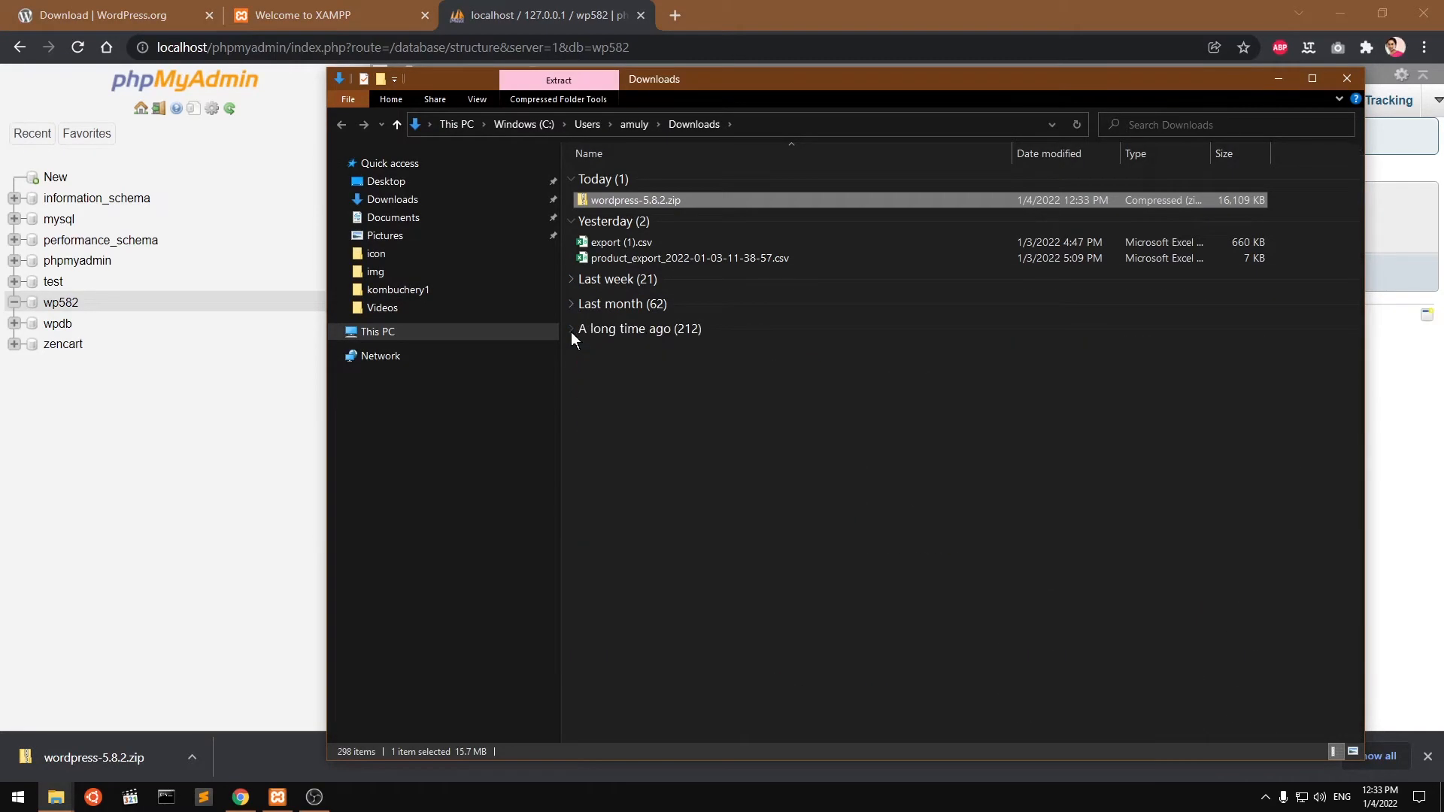
click(567, 222)
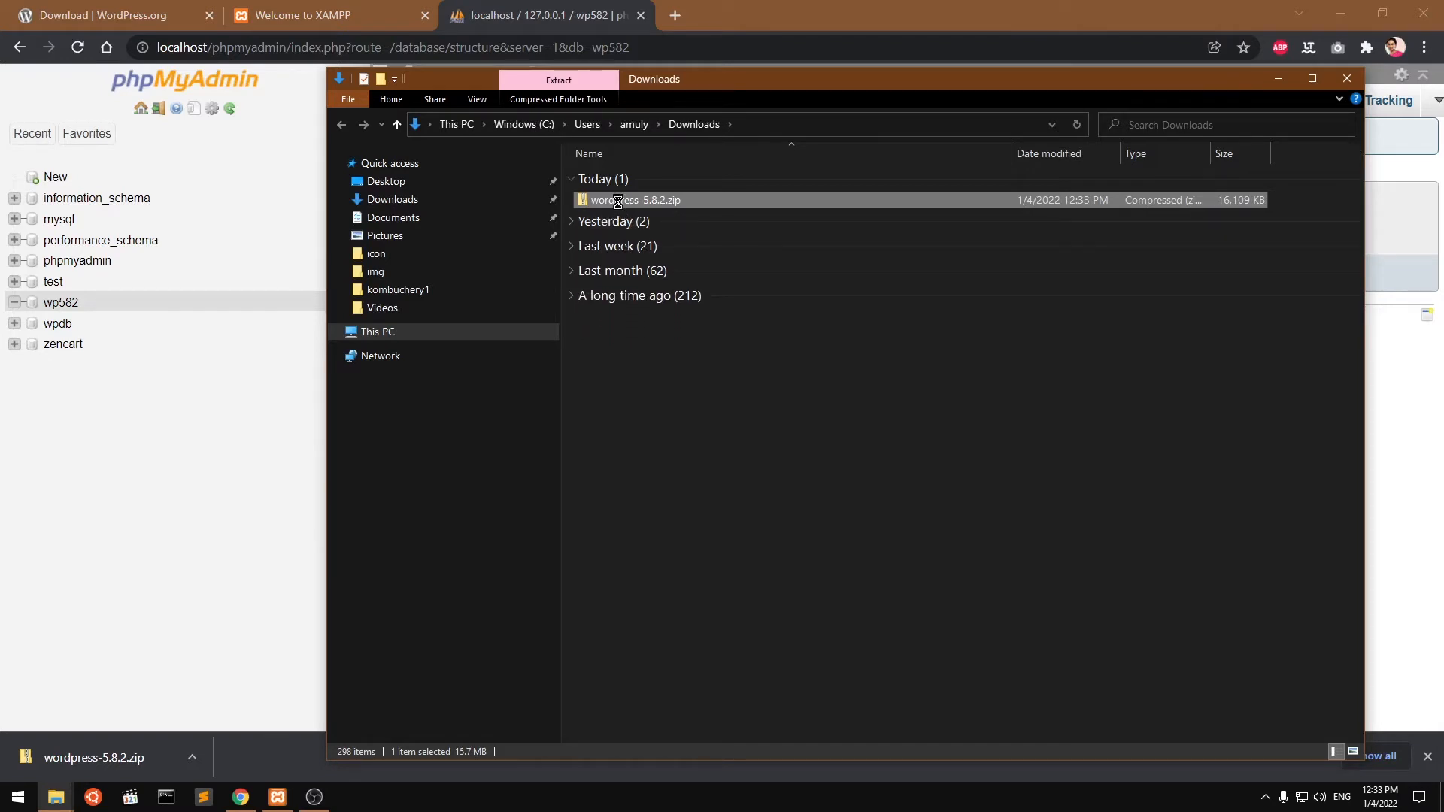
Extract wordpress-5.8.2.zip with 7-Zip into a wordpress-5.8.2 folder and check the contents of the wordpress folder inside it
right_click(617, 201)
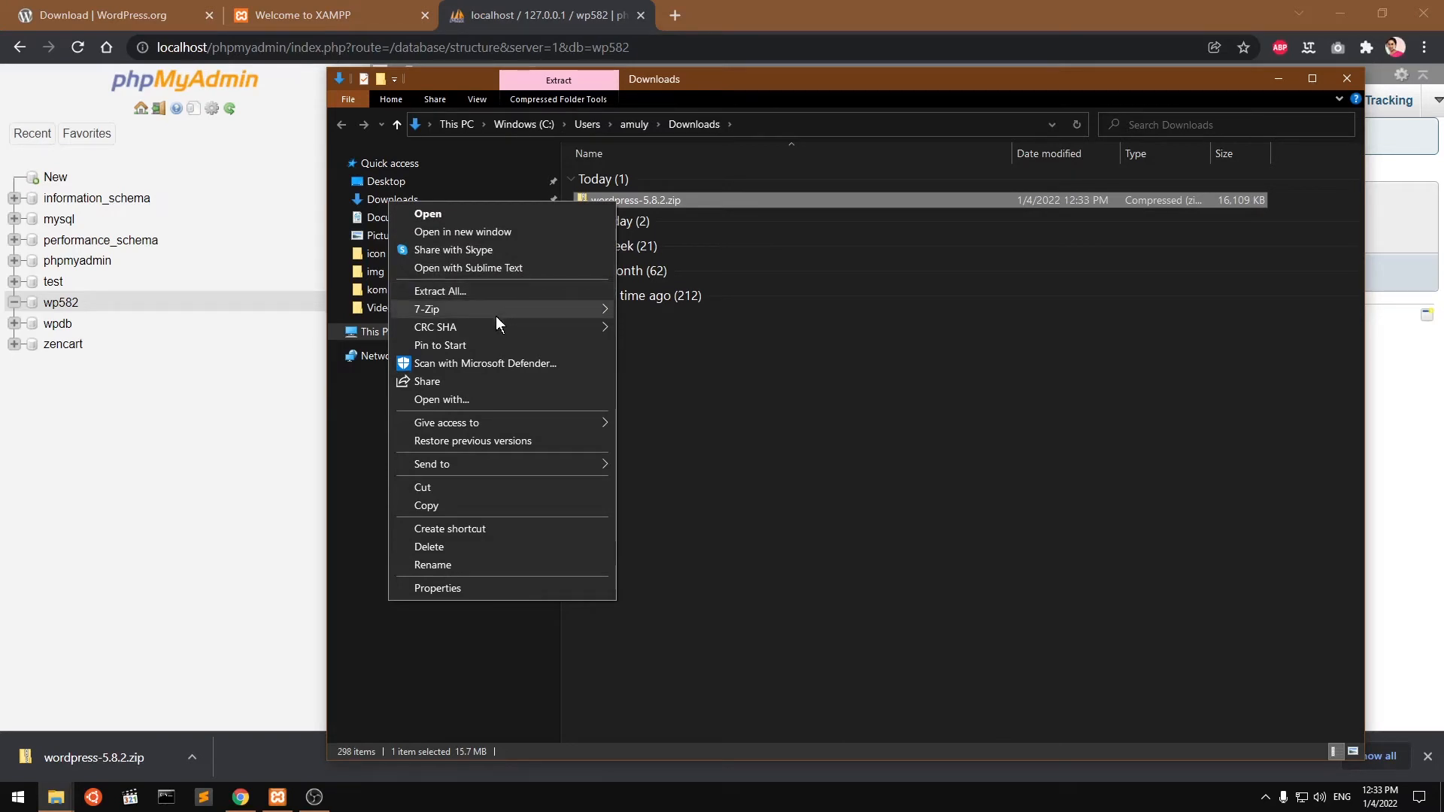
mouse_move(427, 310)
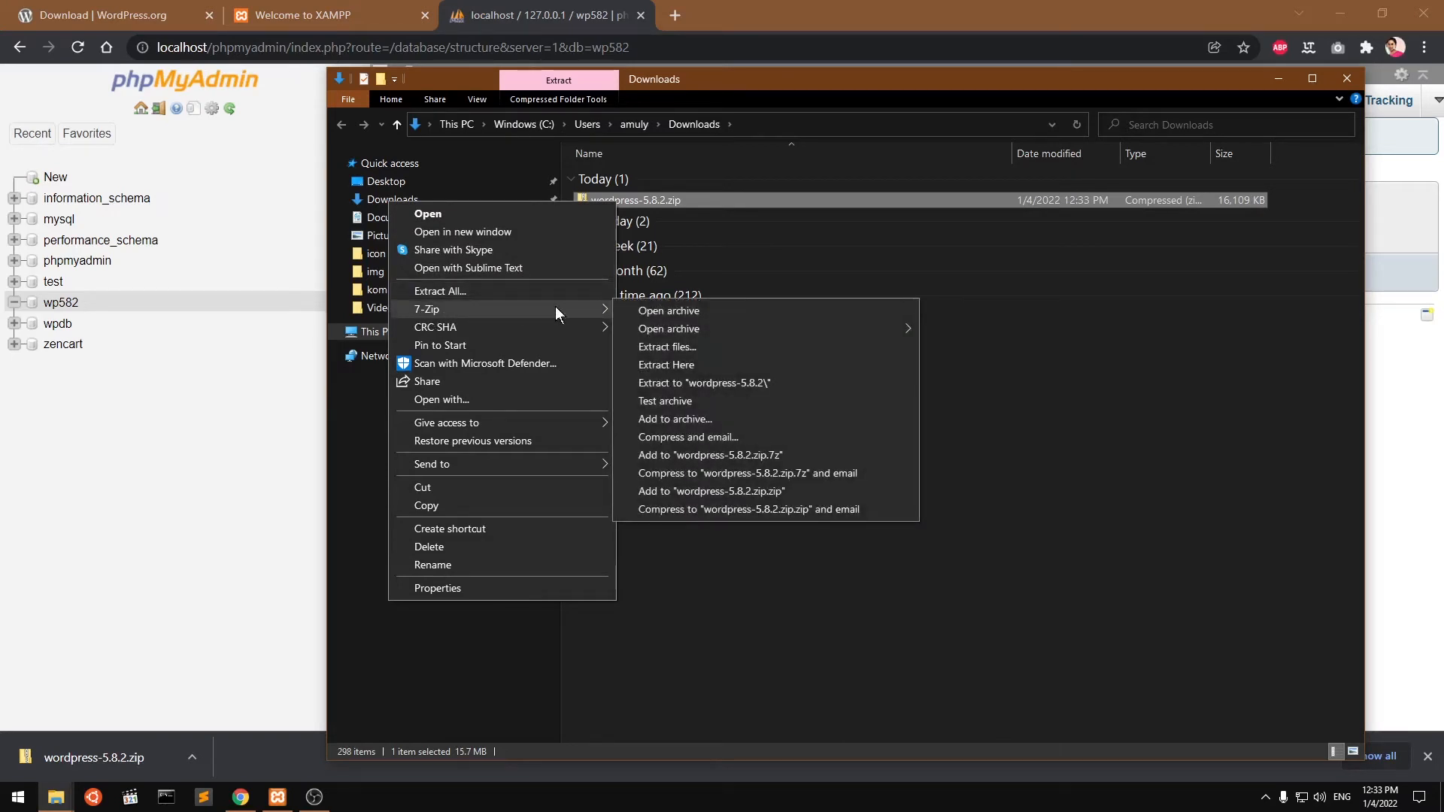
click(721, 381)
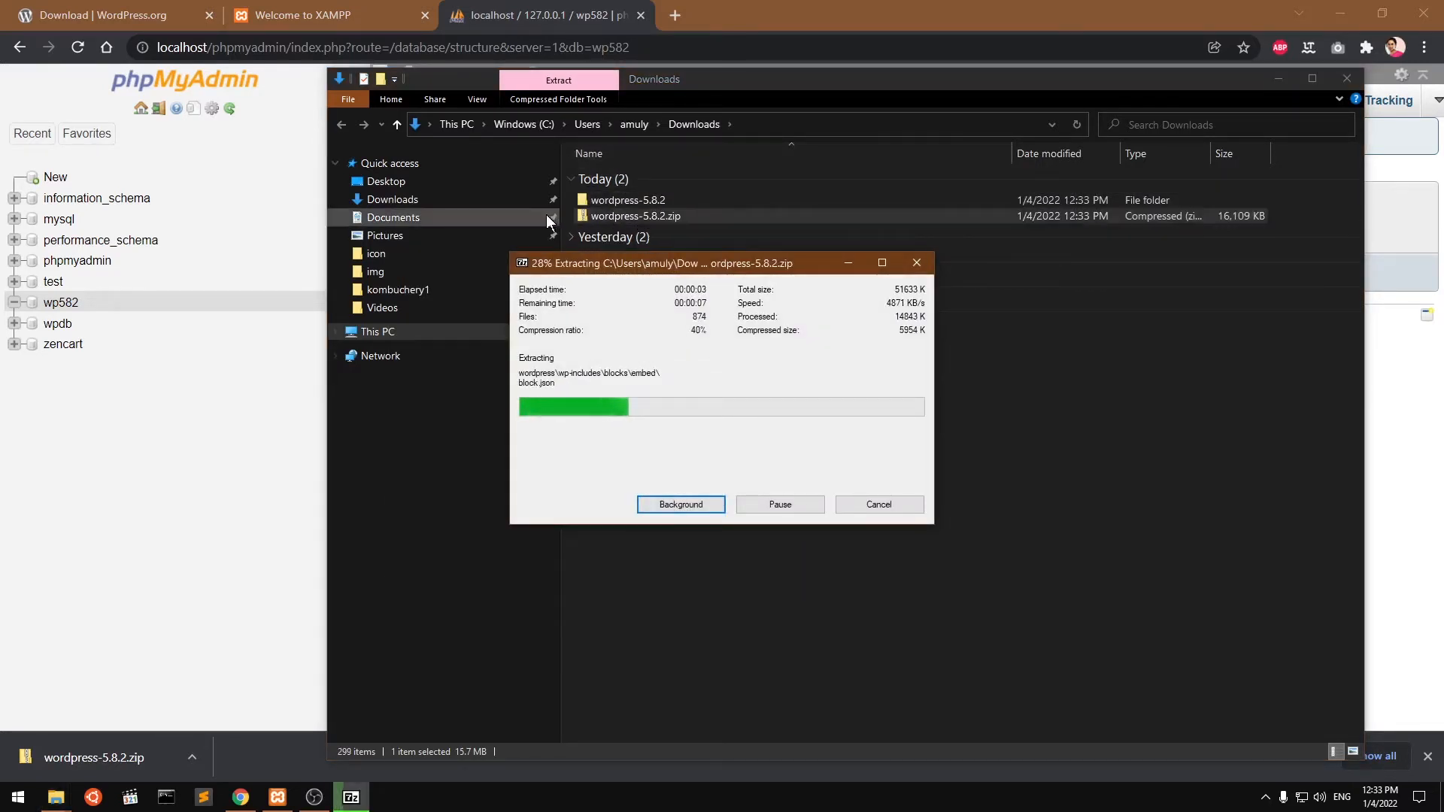
double_click(658, 197)
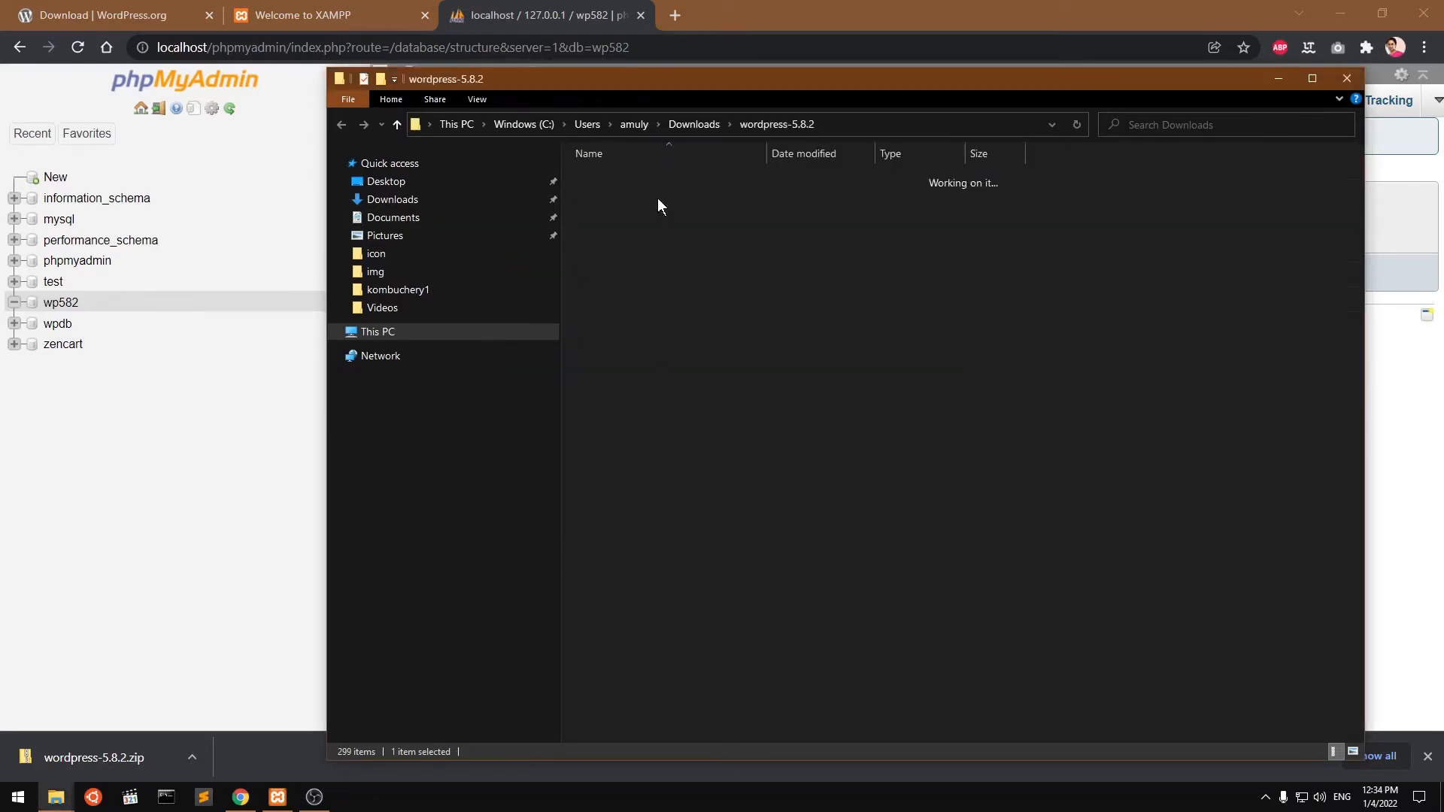
click(610, 182)
double_click(610, 183)
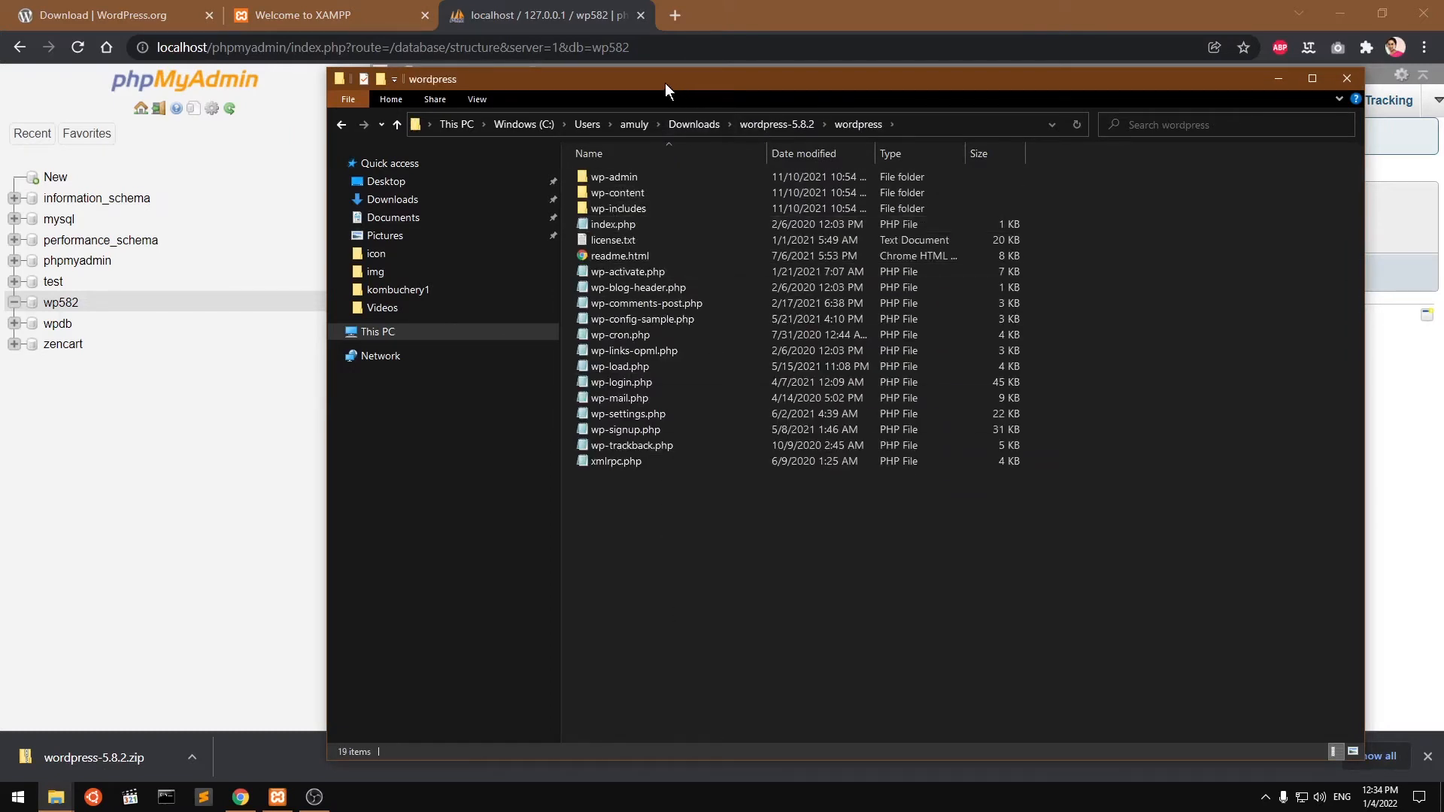
click(343, 125)
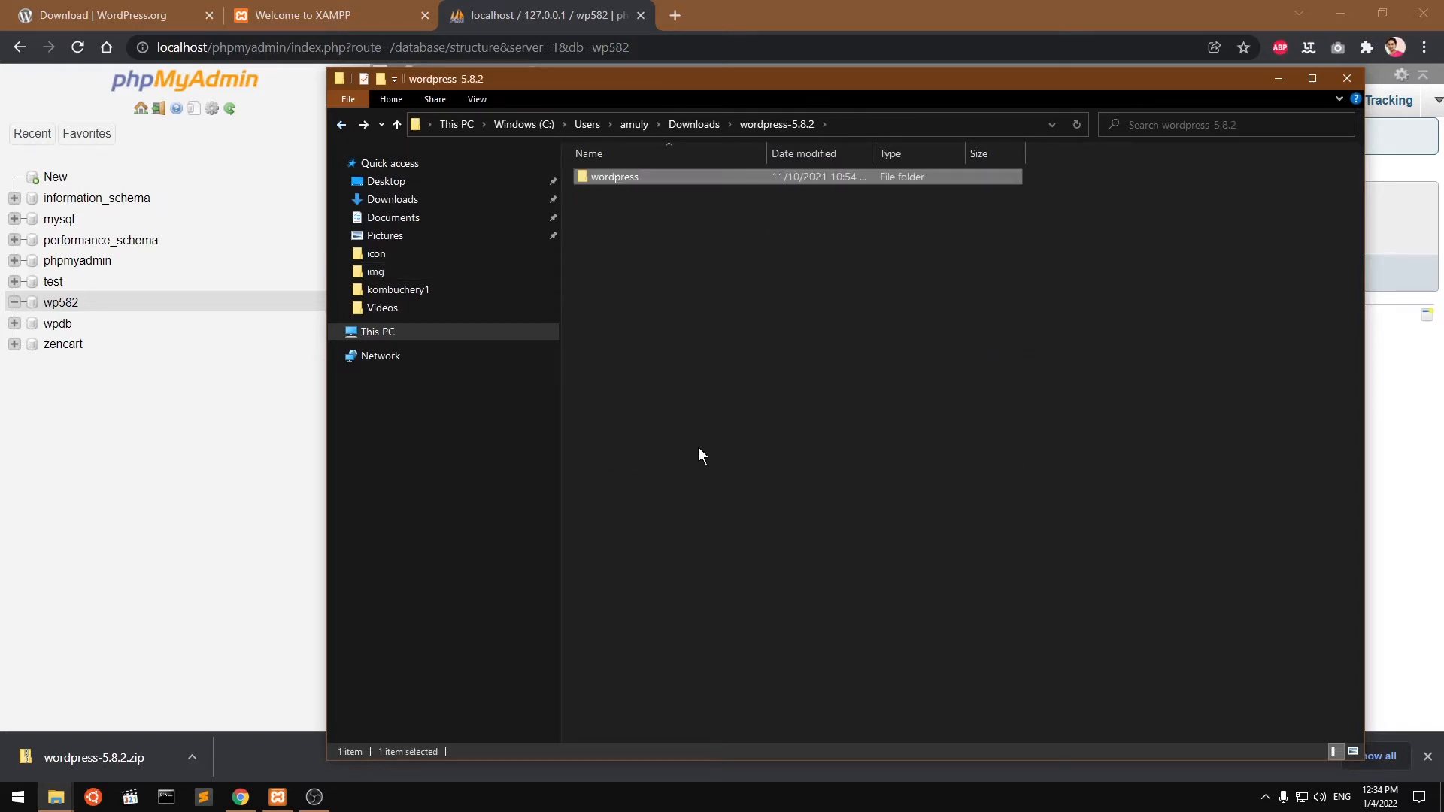
Rename the extracted wordpress folder as wp582
click(623, 180)
click(623, 179)
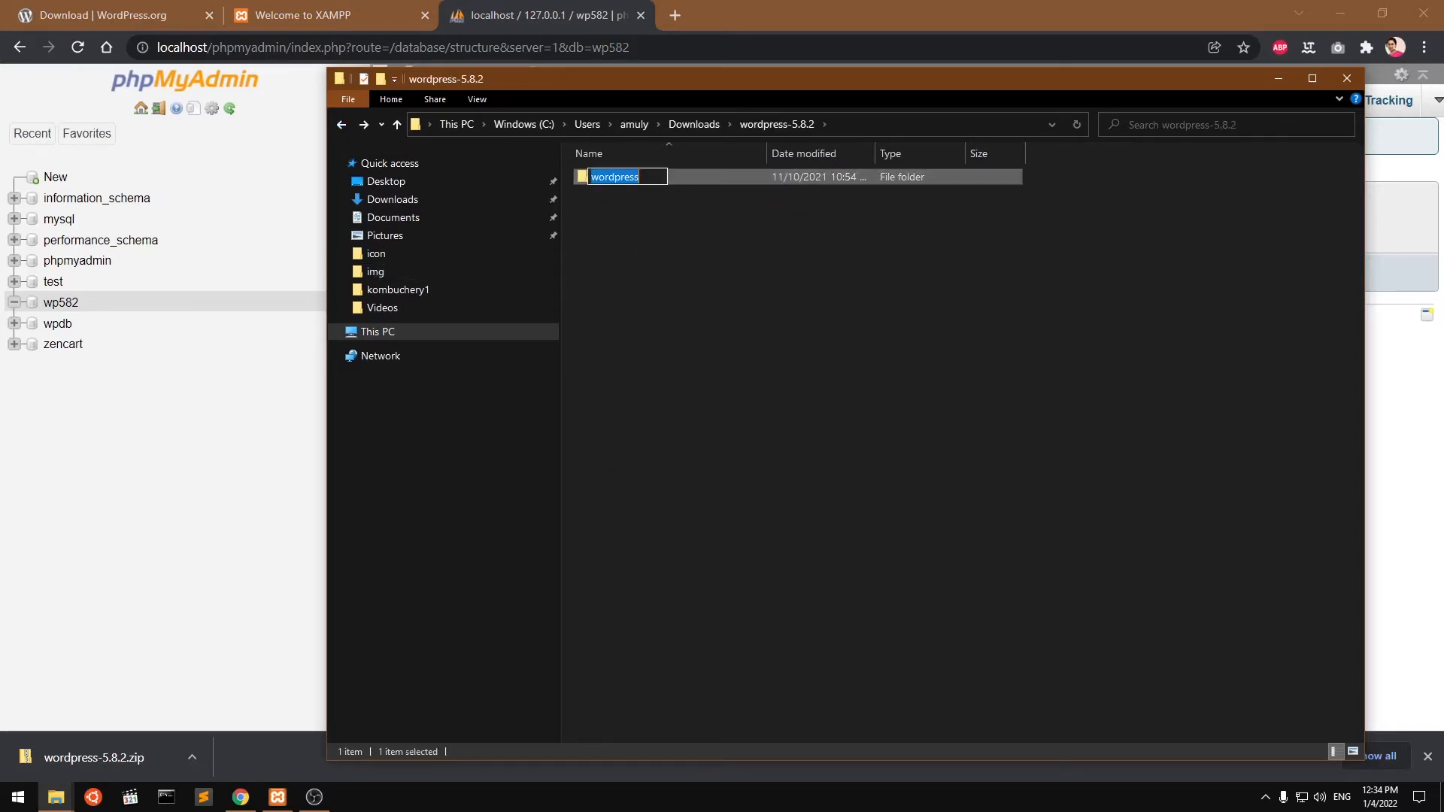
text(wp)
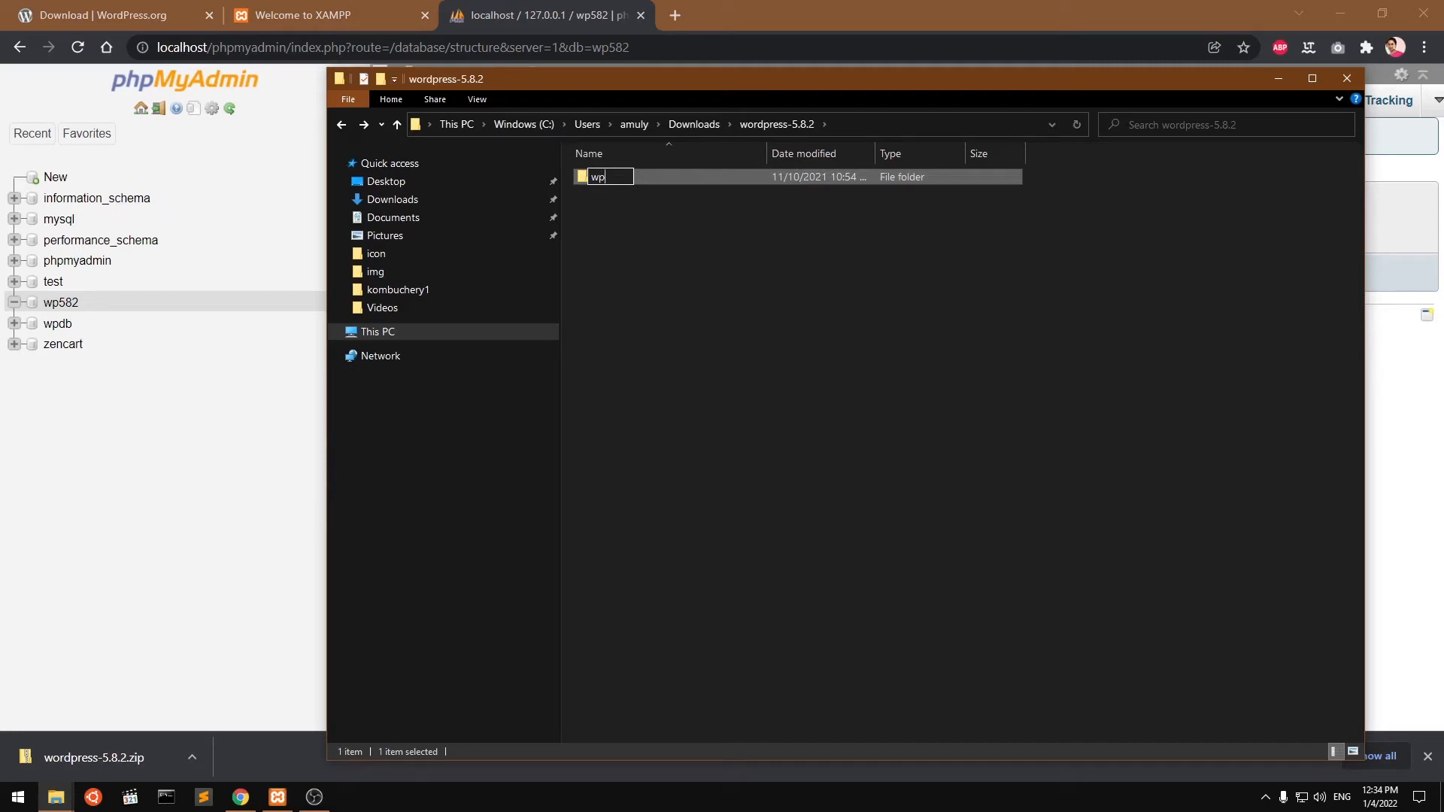
text(582)
key(Return)
click(706, 356)
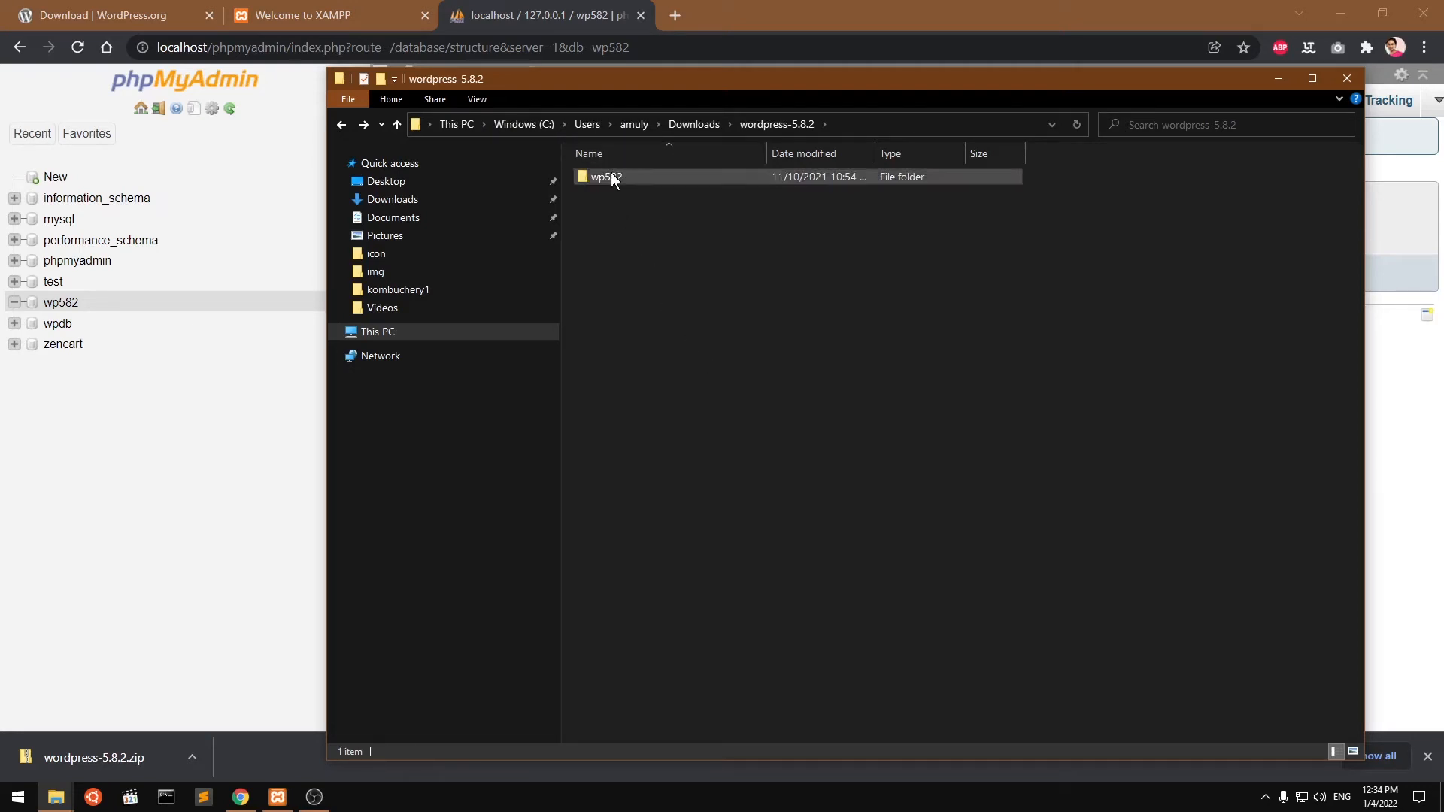
Copy the wp582 folder from Downloads into C:\xampp\htdocs
click(611, 176)
right_click(613, 176)
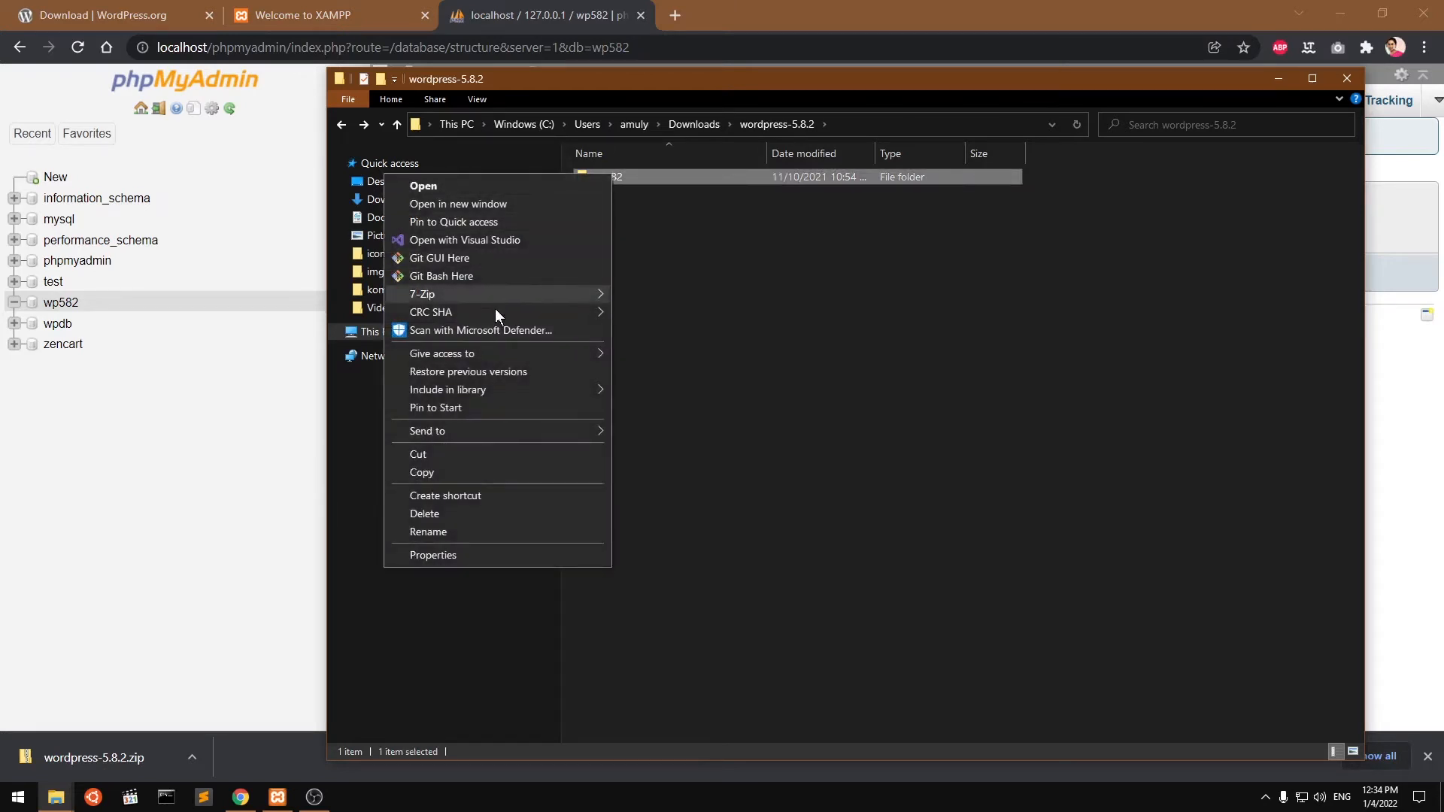
click(423, 471)
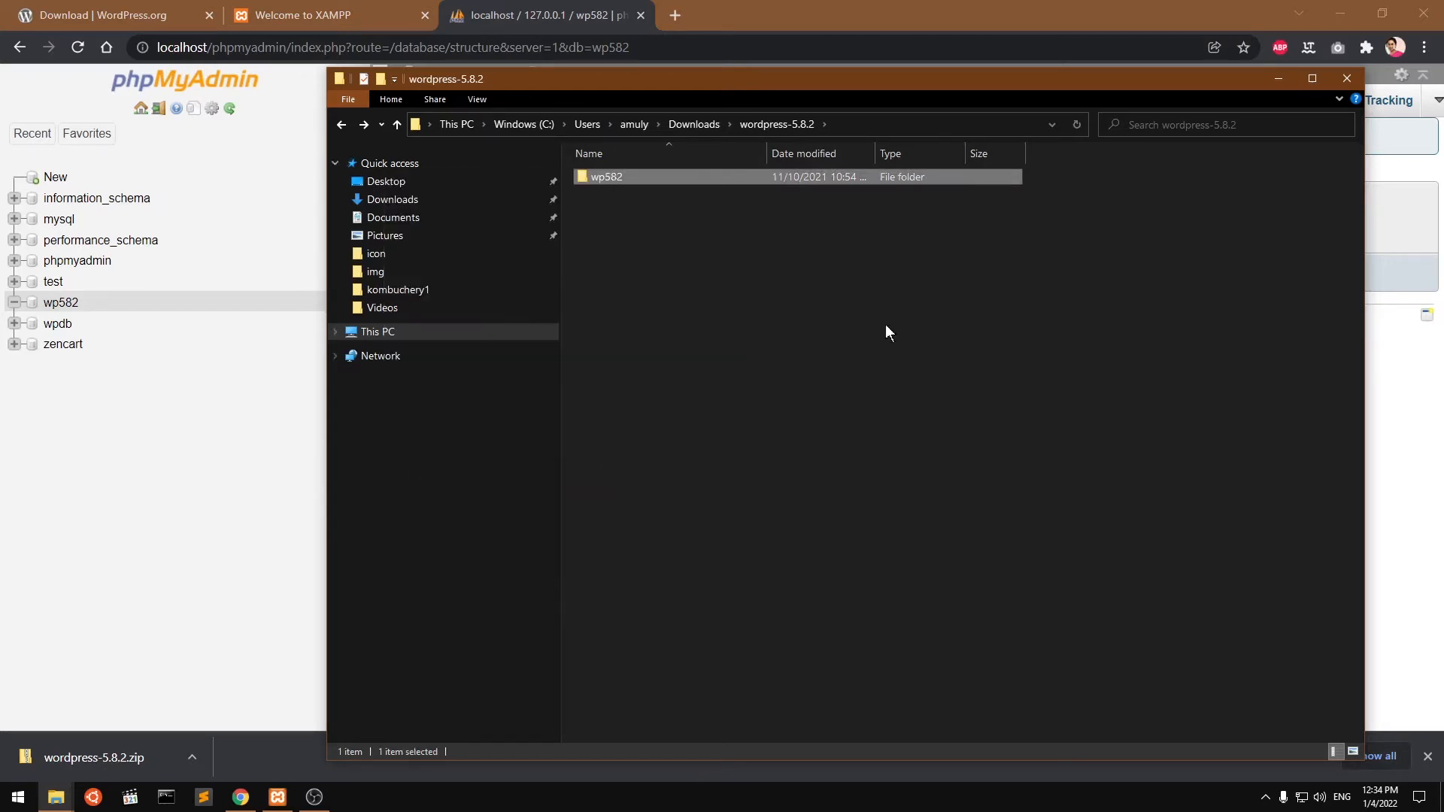
click(1346, 79)
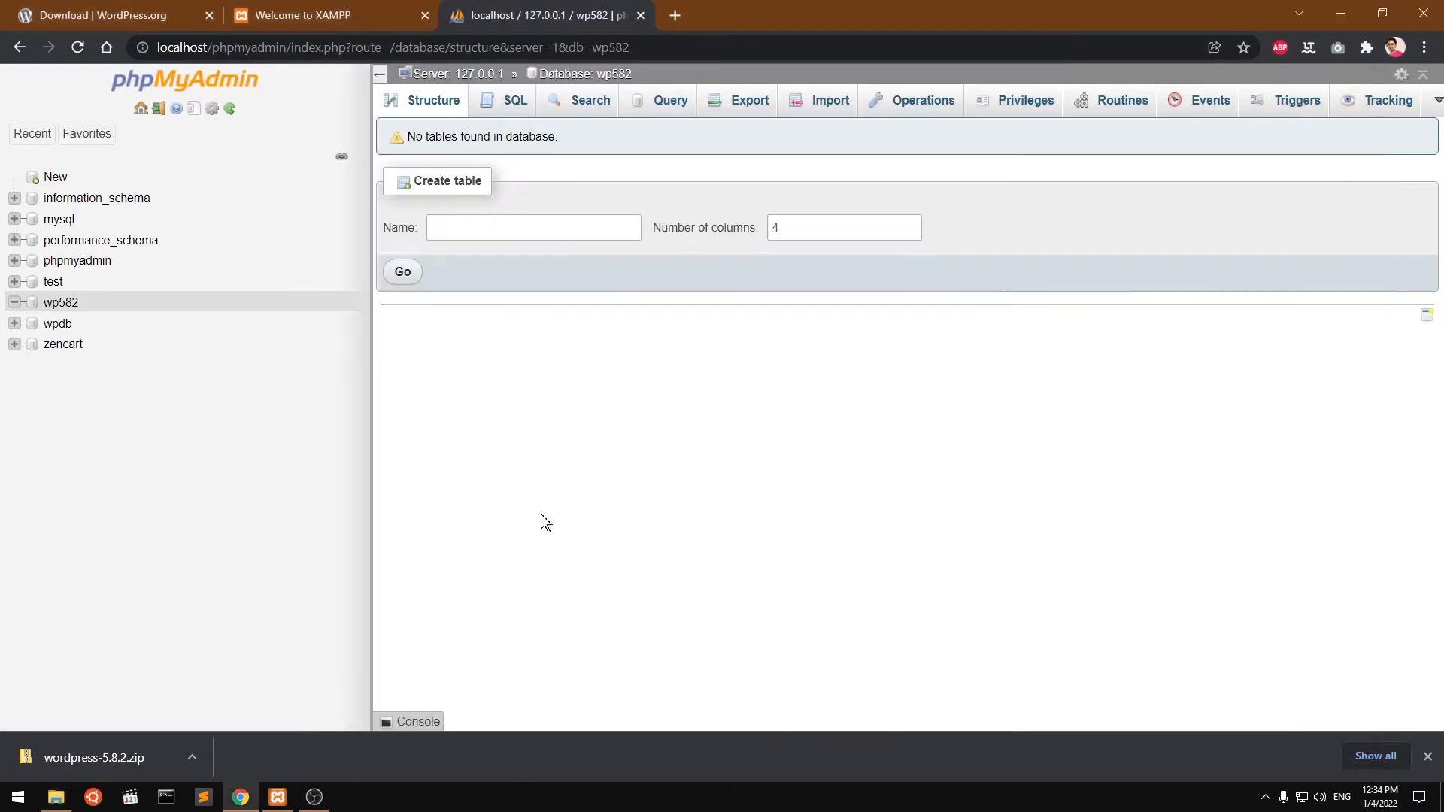
click(1428, 757)
click(54, 800)
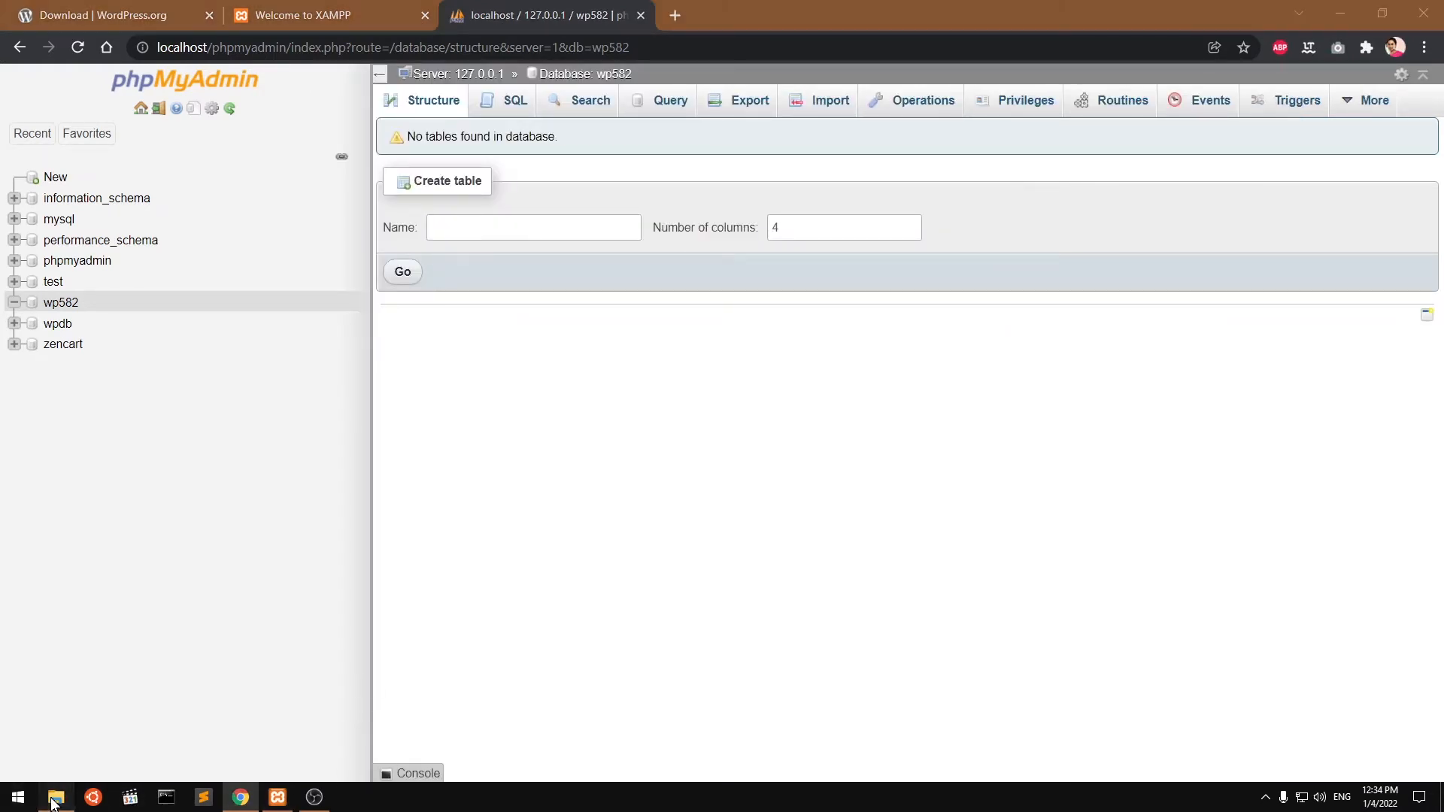
click(566, 104)
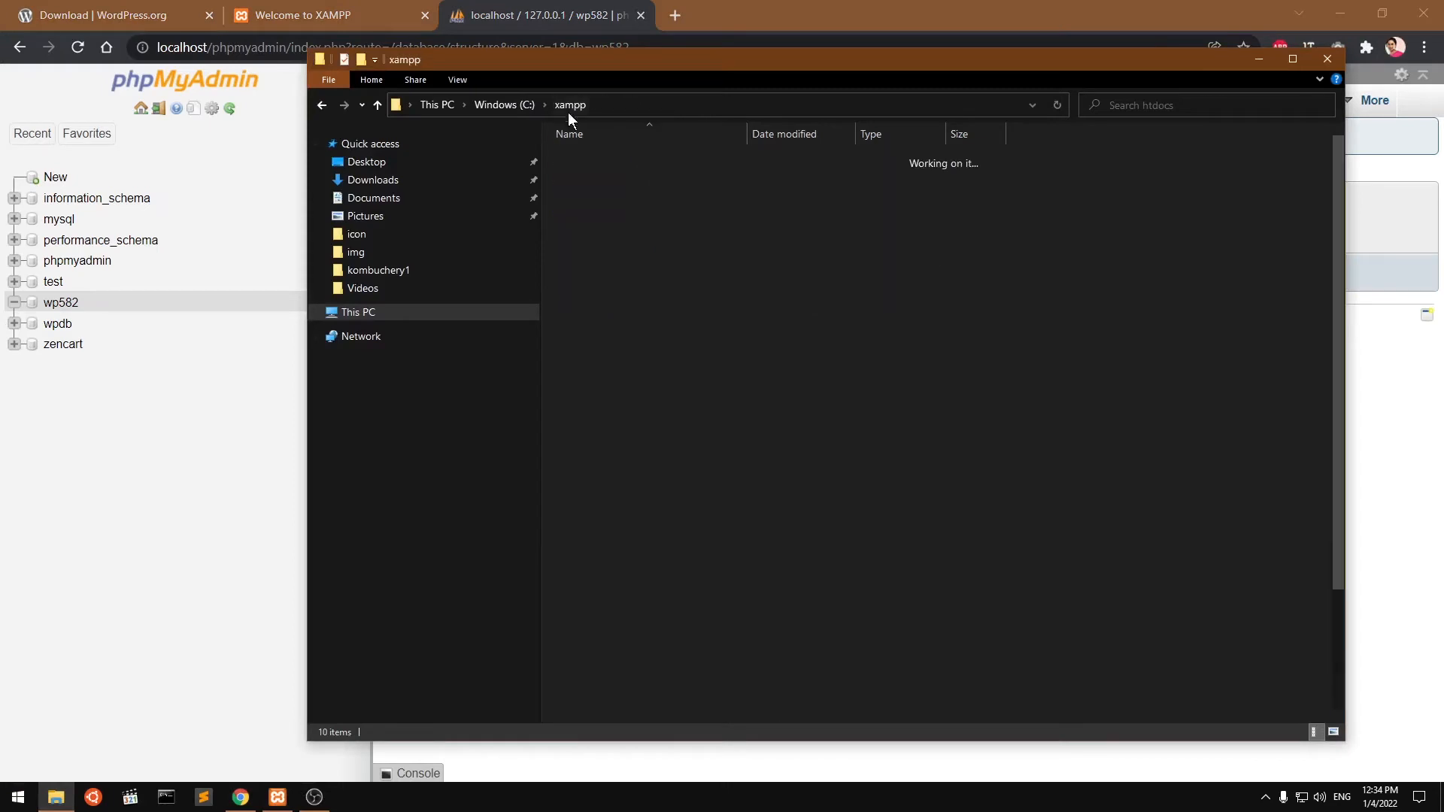
double_click(578, 223)
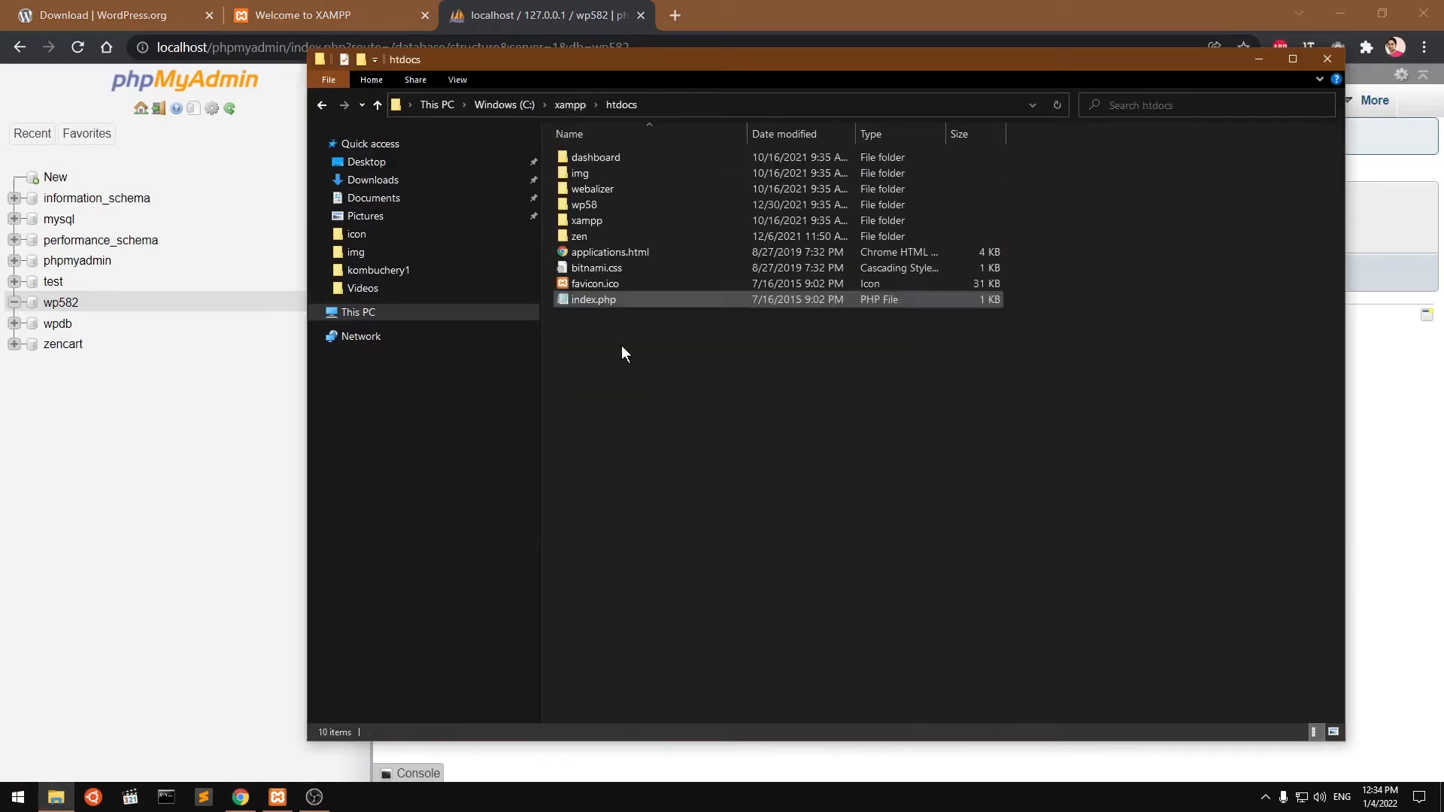
right_click(649, 388)
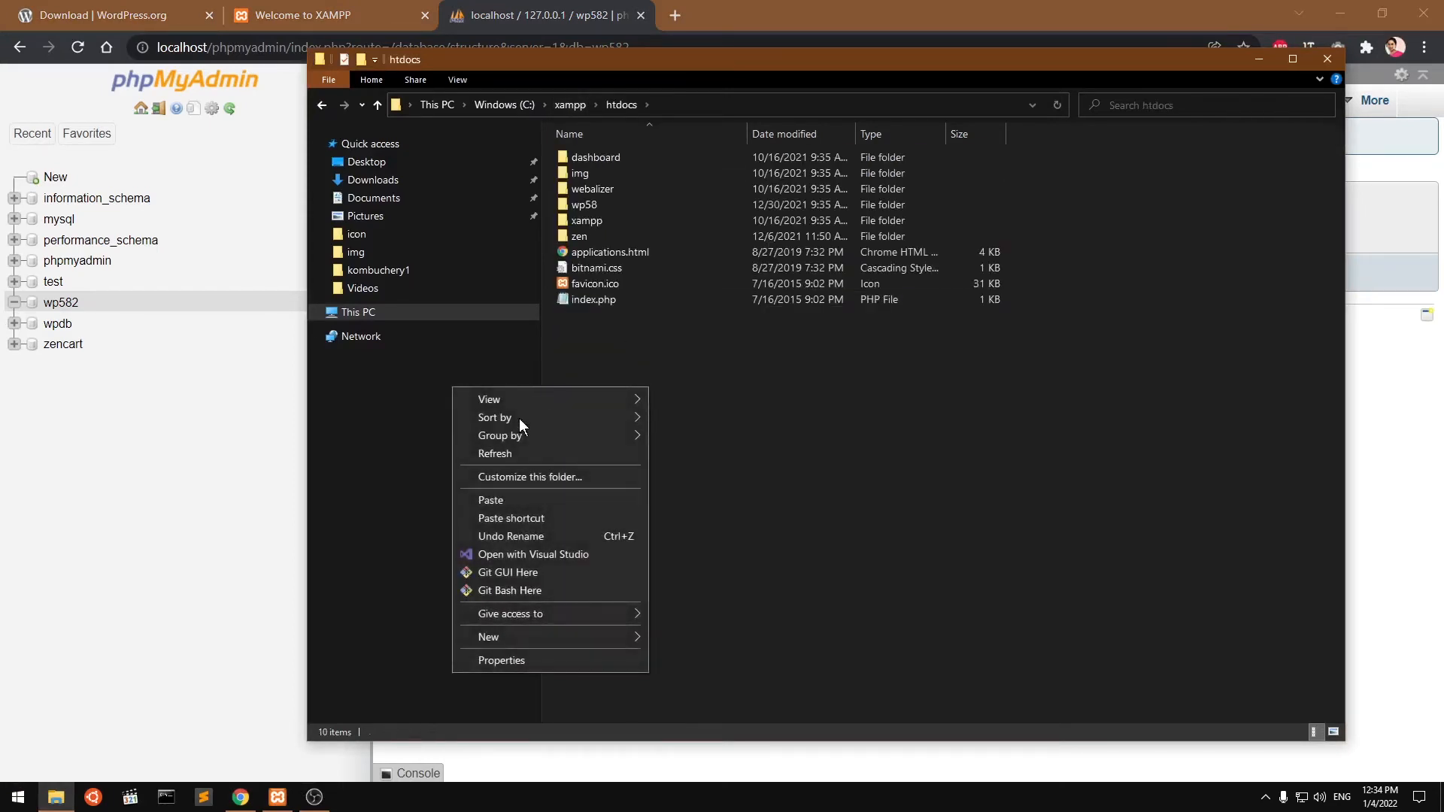
click(532, 506)
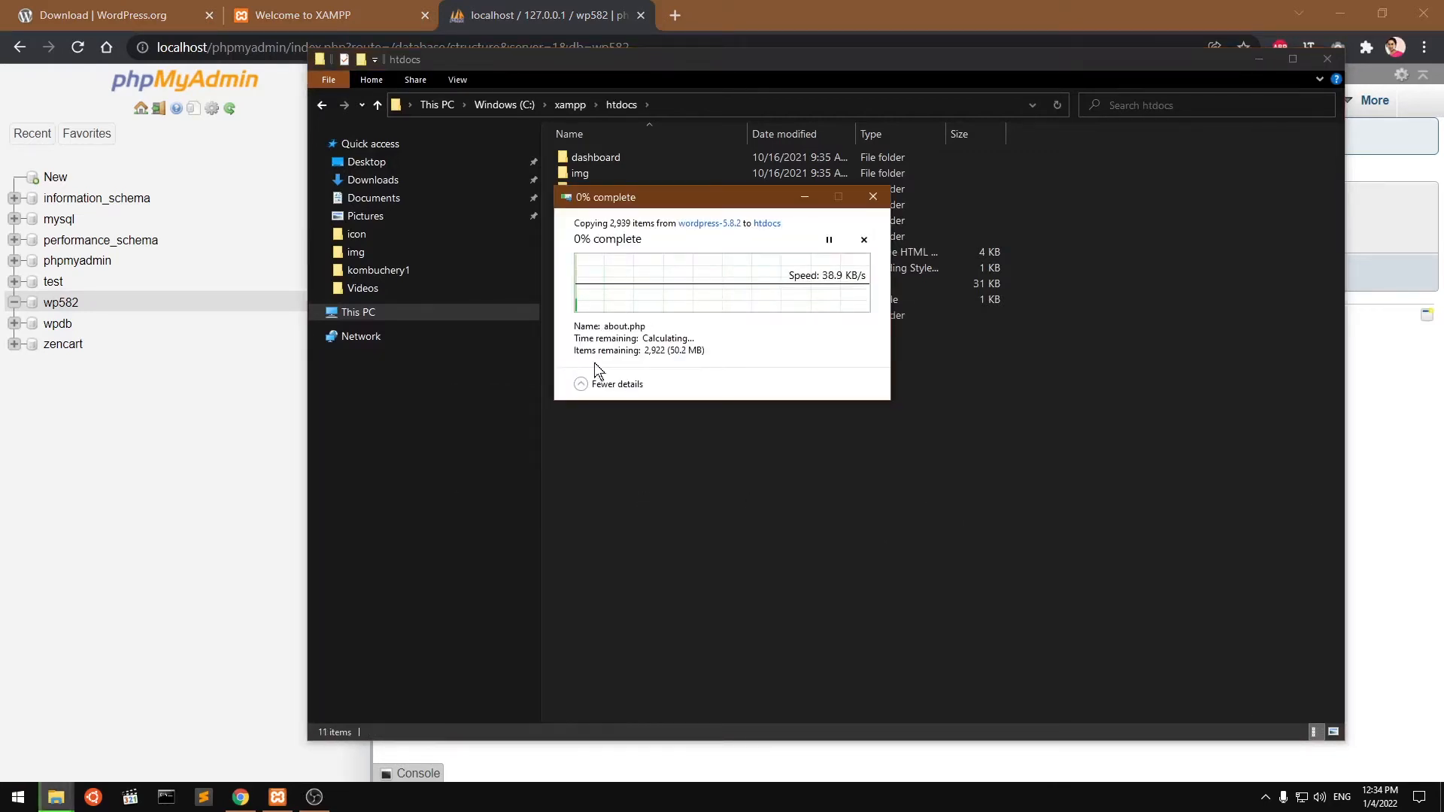
drag(683, 204, 714, 441)
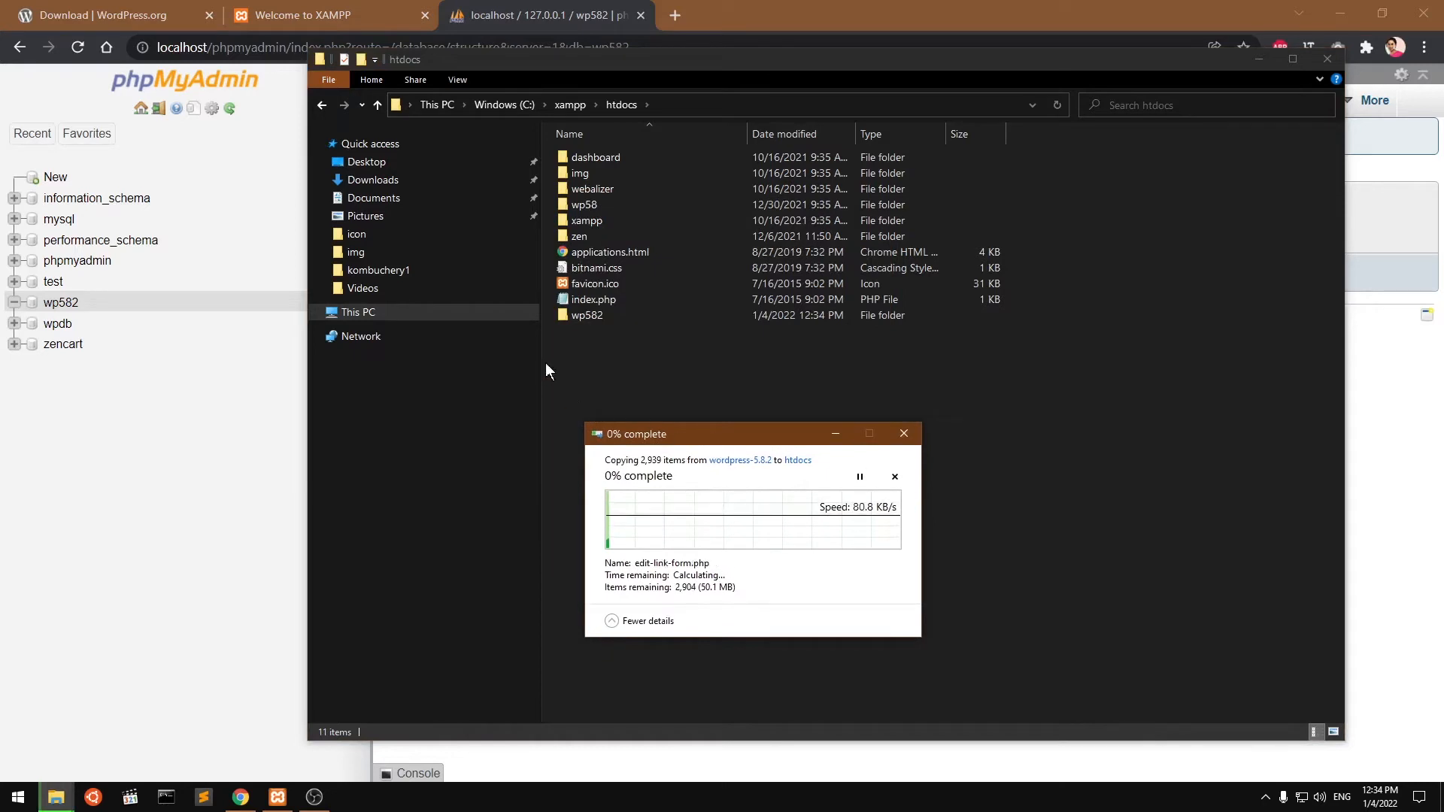
Check the copied files and copy progress in htdocs\wp582, and view the wp582 database in phpMyAdmin
double_click(584, 315)
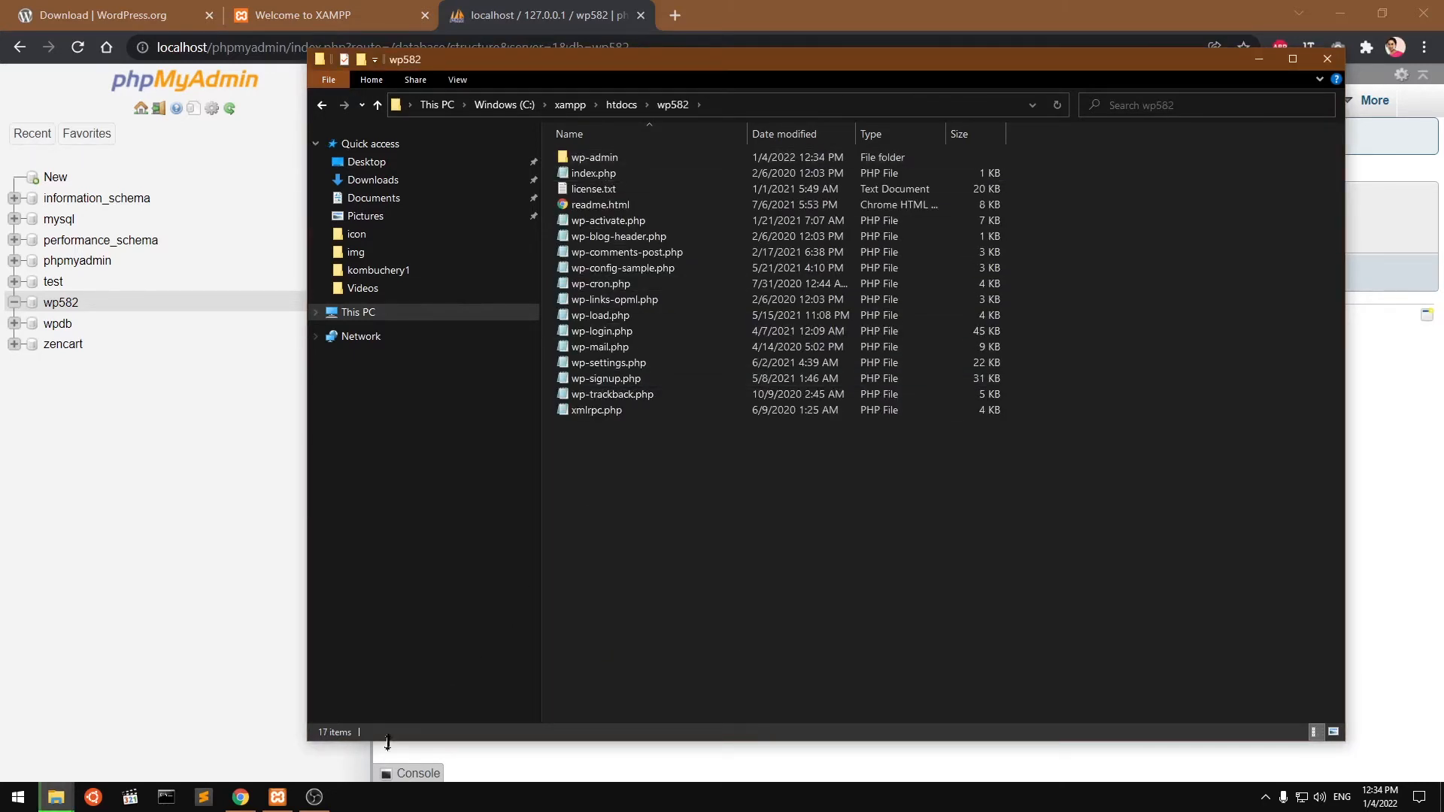
mouse_move(47, 799)
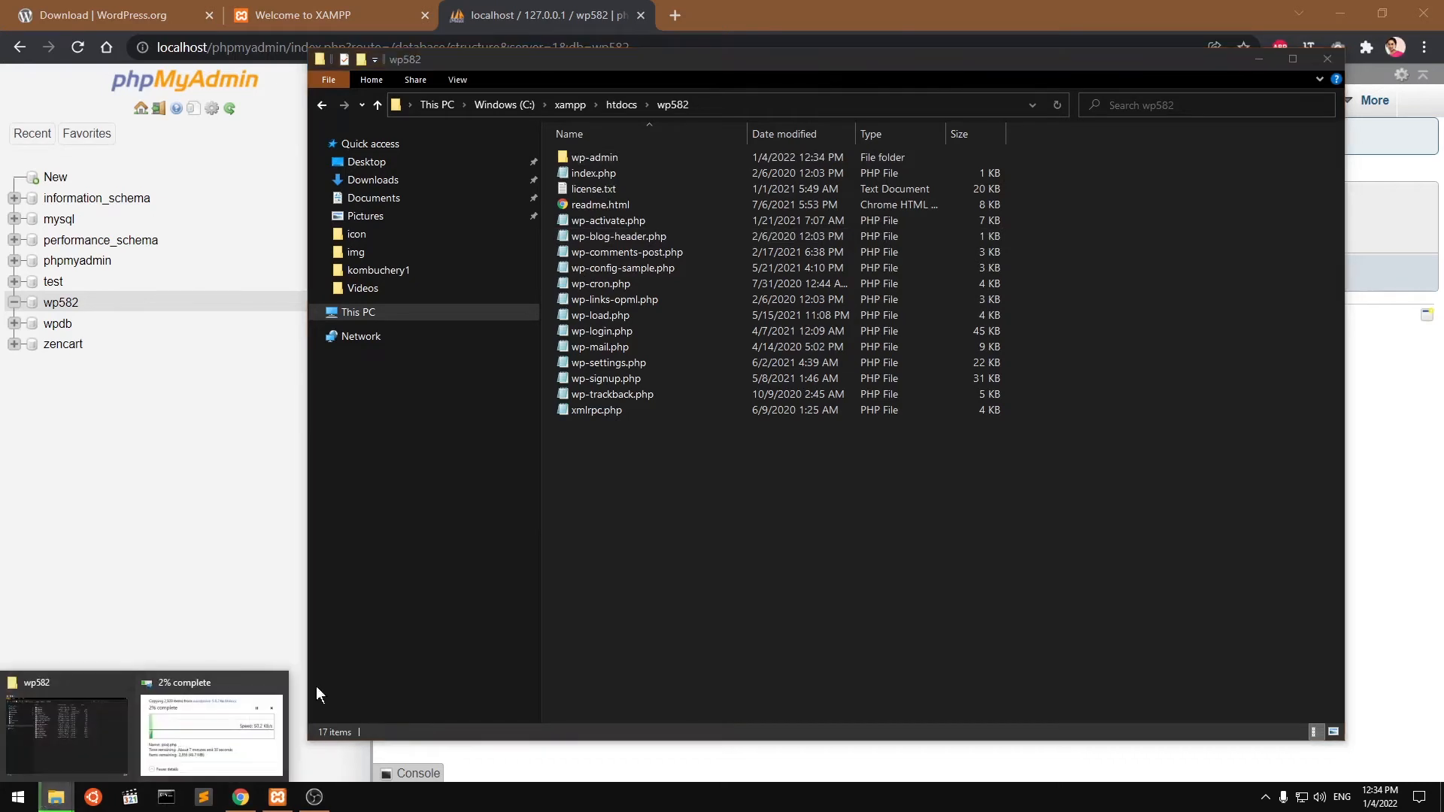
click(223, 725)
drag(669, 432, 763, 433)
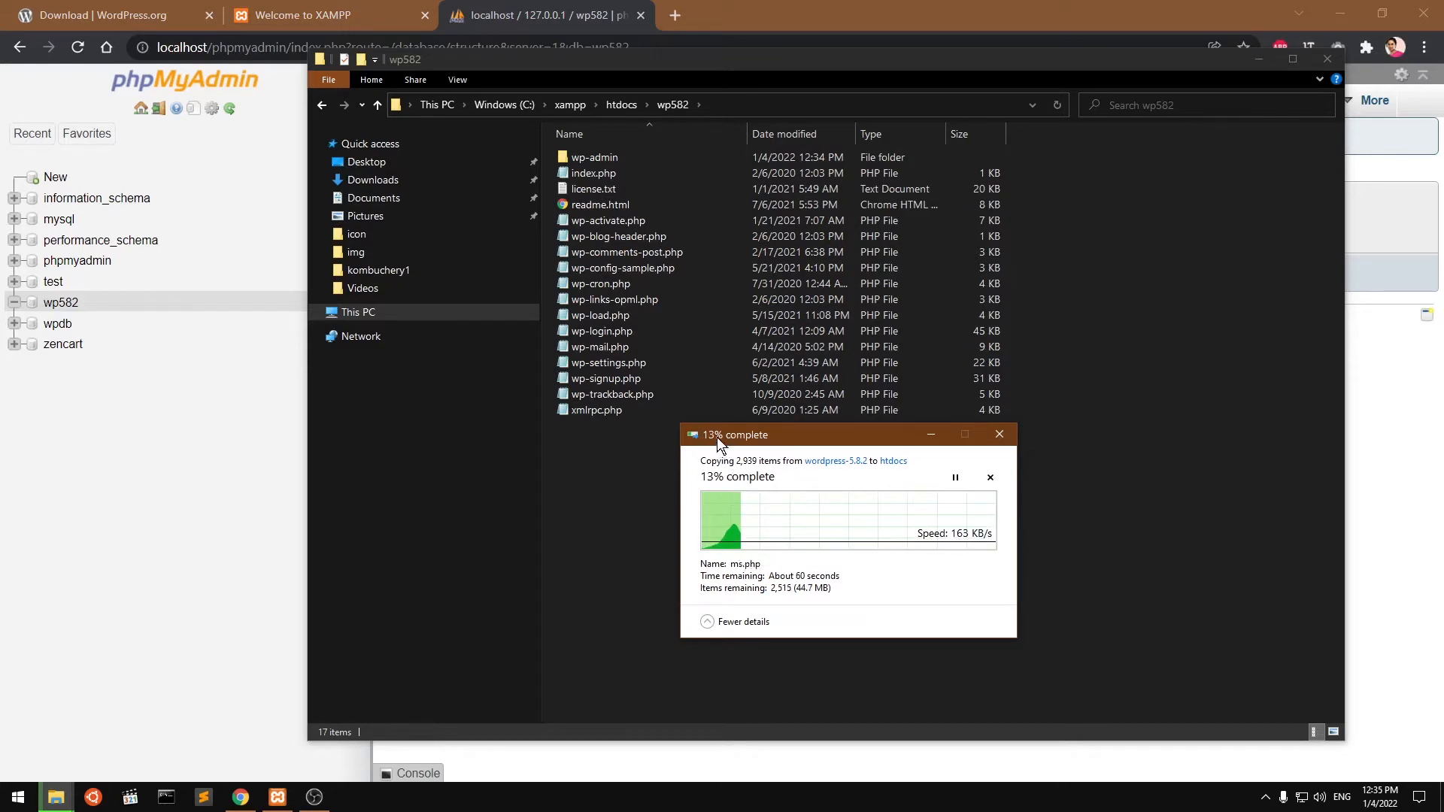
drag(716, 437, 610, 429)
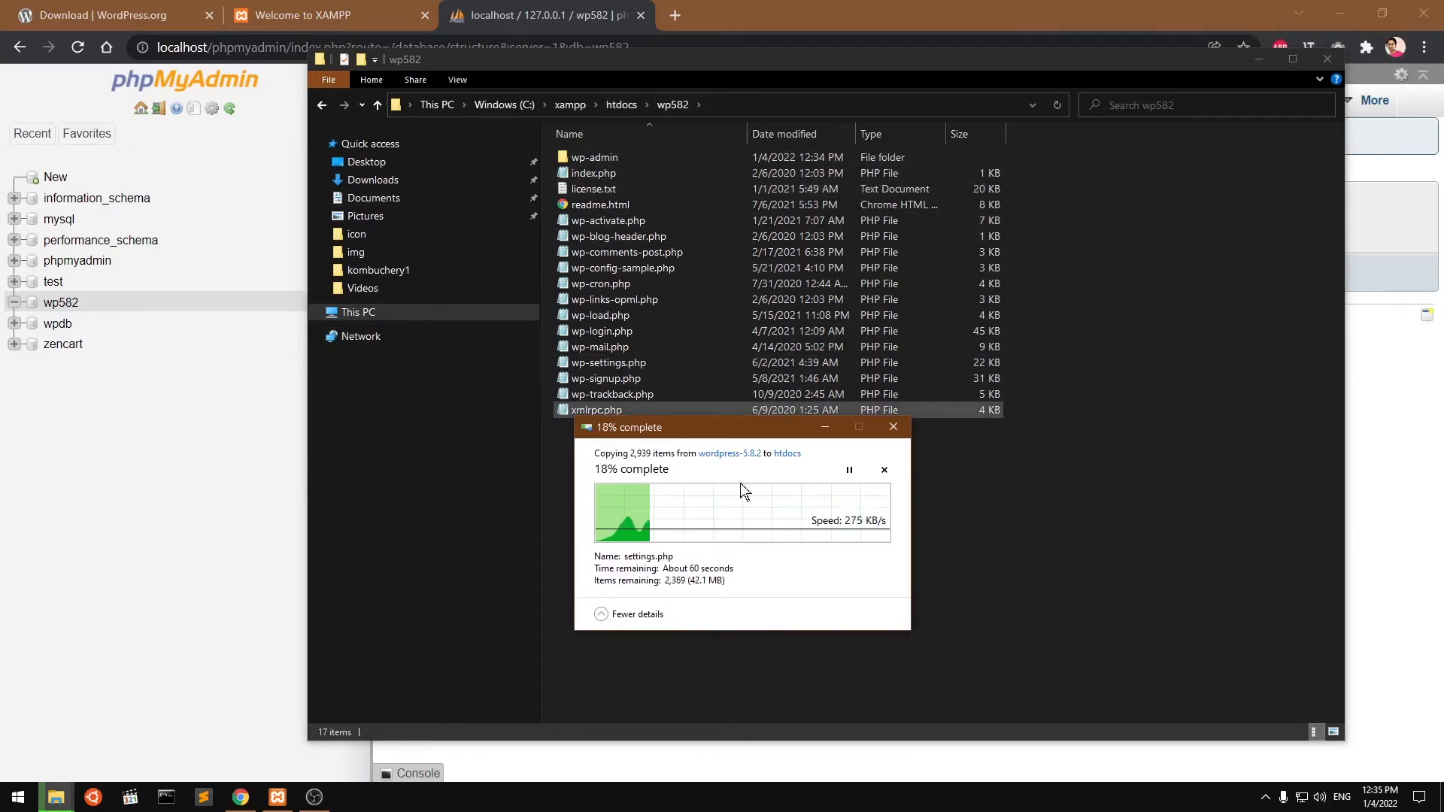
click(74, 474)
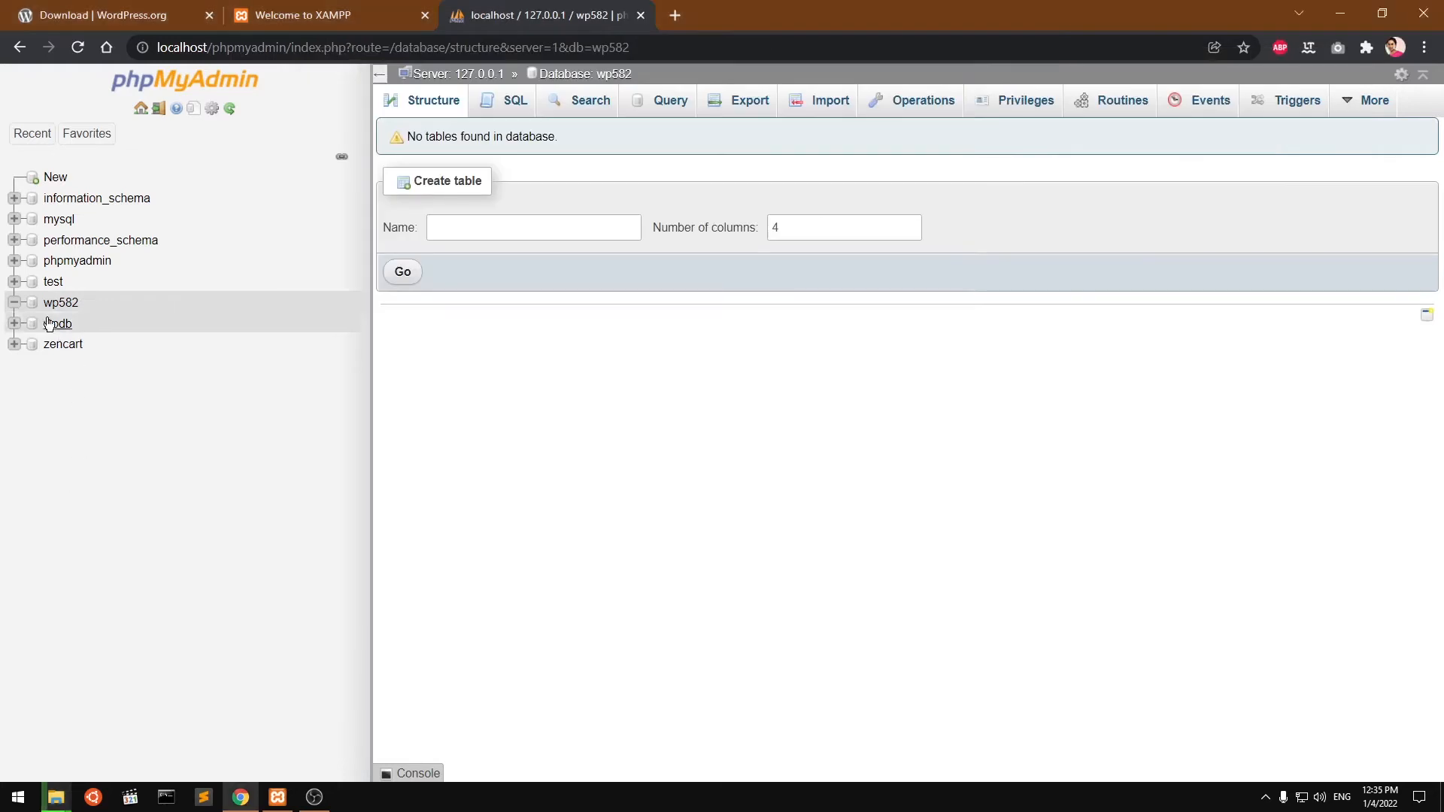
click(66, 304)
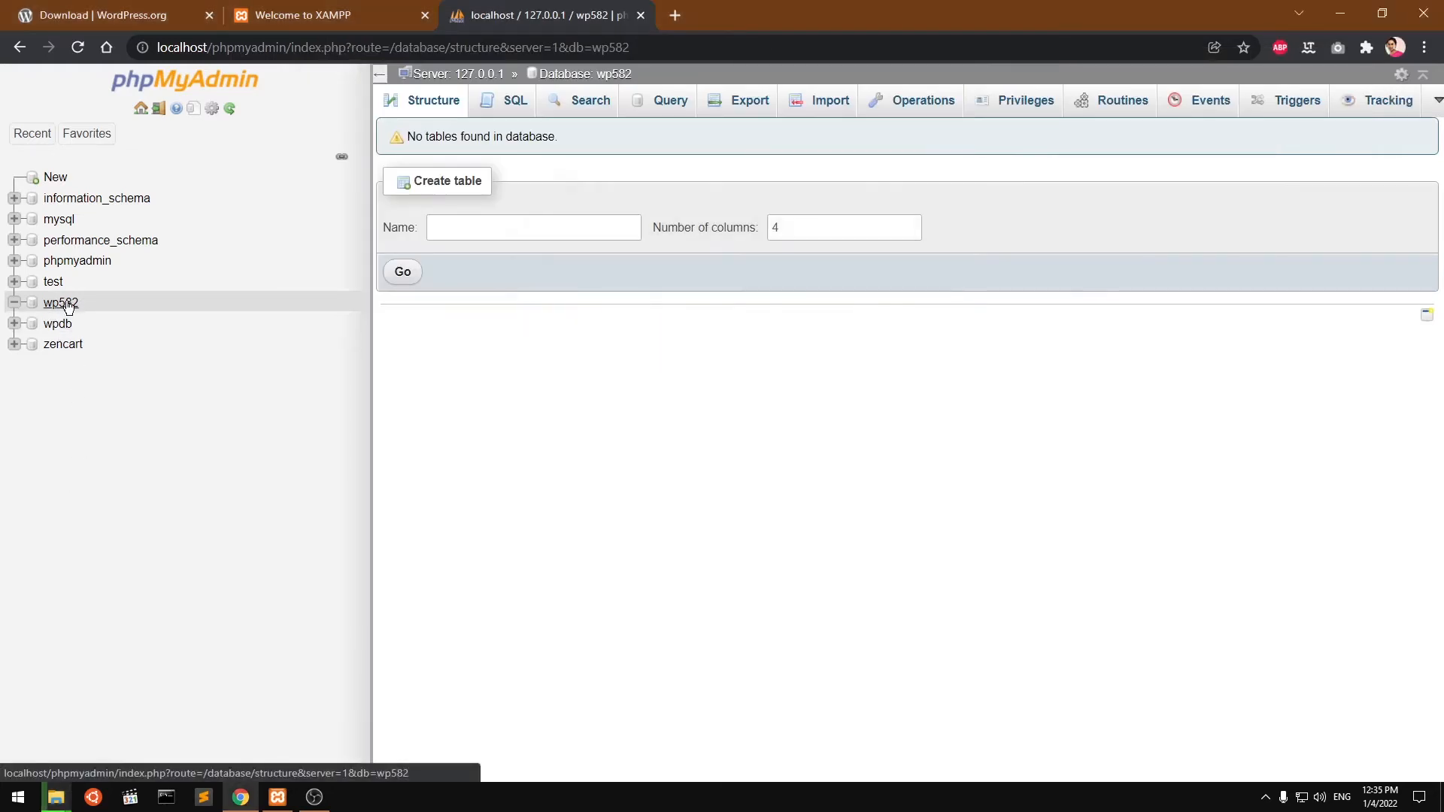
Open localhost/wp582 in the browser in place of the XAMPP dashboard page
click(339, 10)
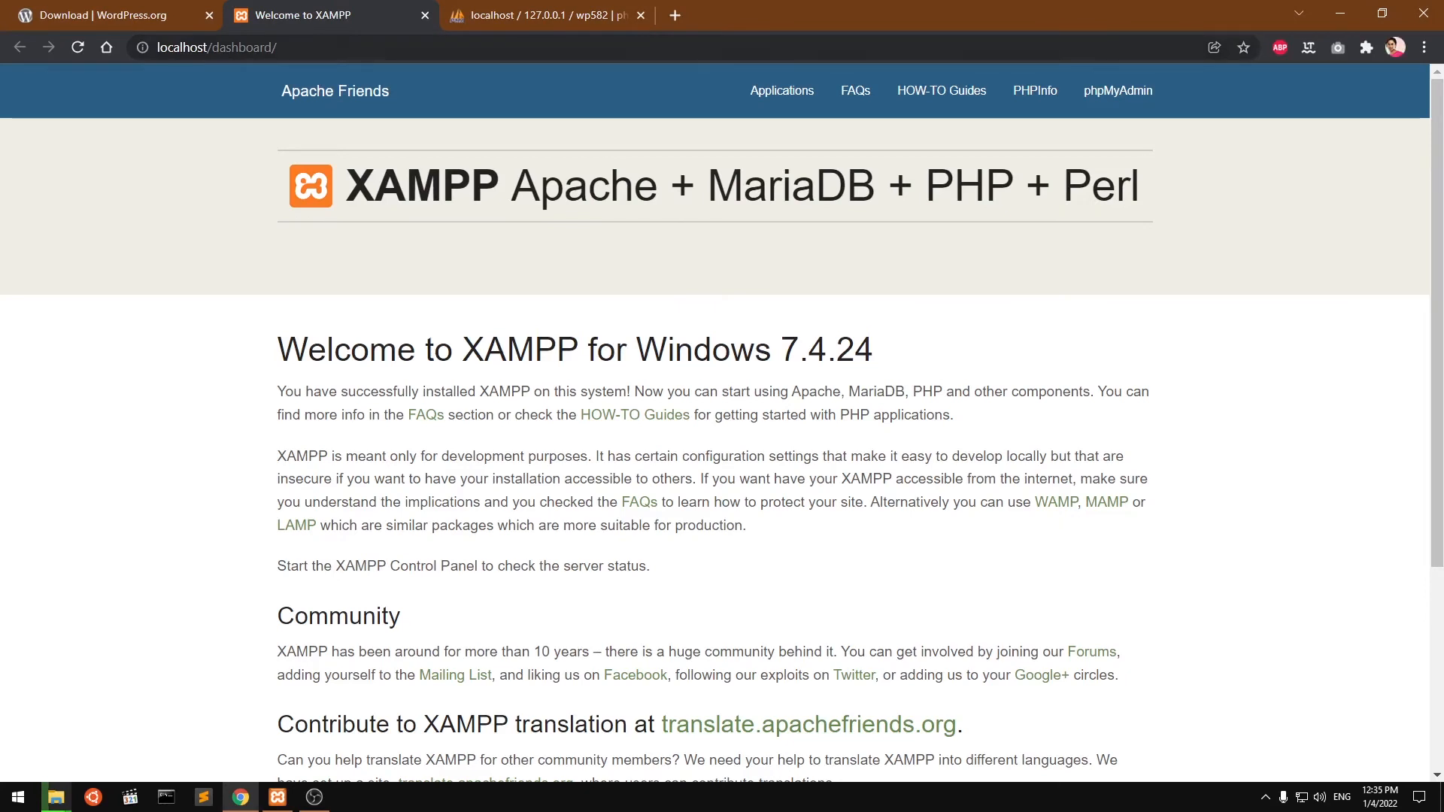
drag(284, 47, 212, 47)
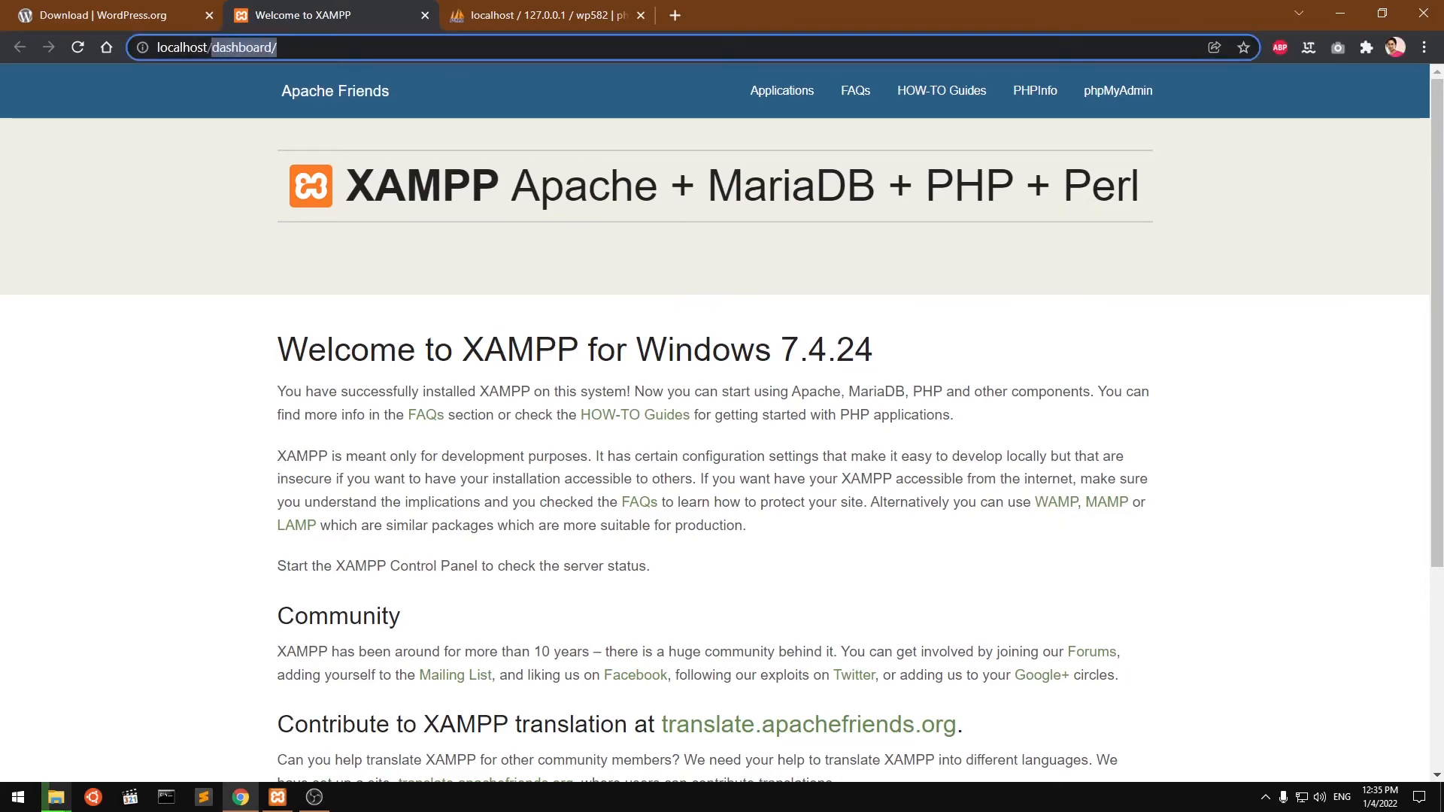
key(BackSpace)
text(wp58/wp-admin)
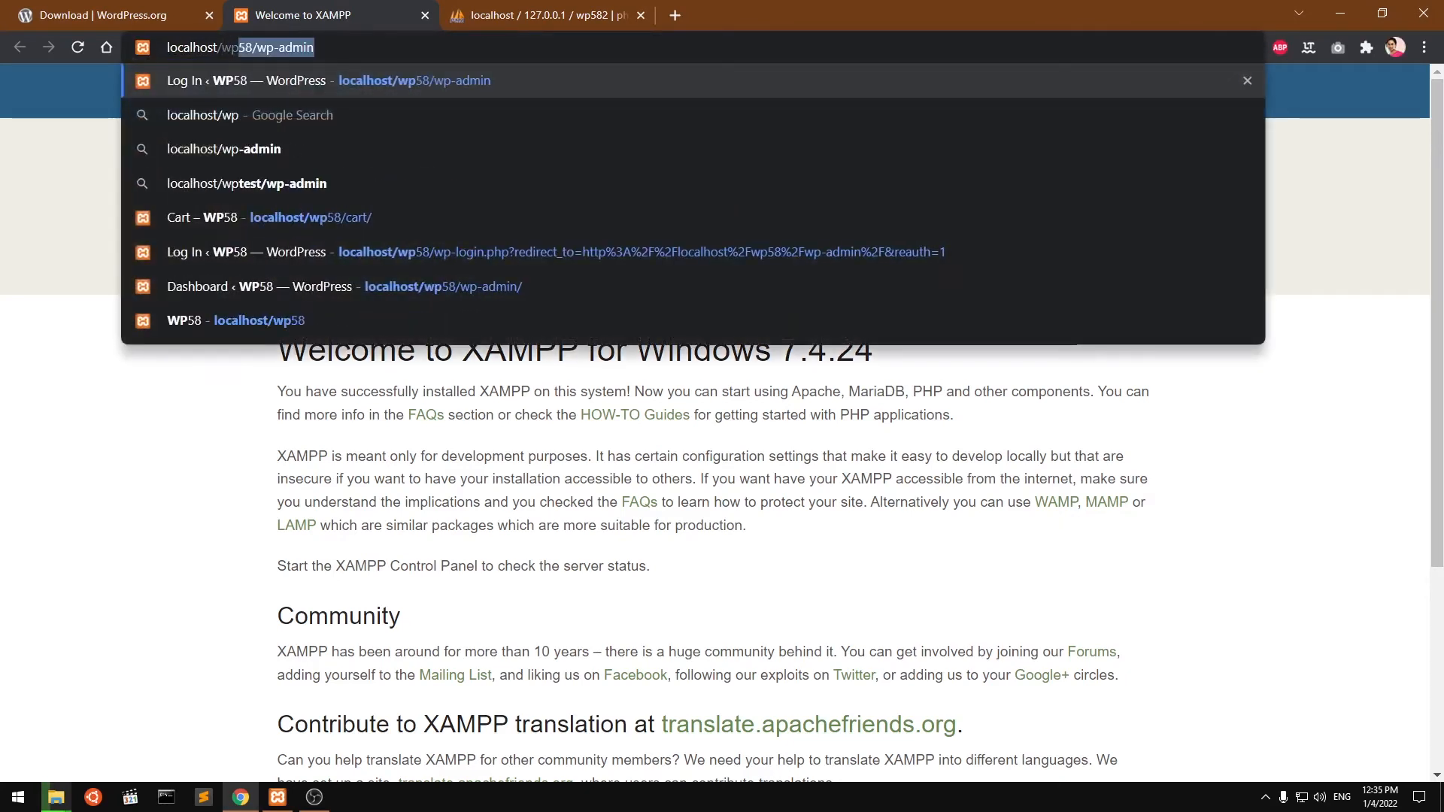
key(Right)
key(BackSpace)
key(BackSpace)
key(BackSpace)
key(BackSpace)
key(BackSpace)
key(BackSpace)
key(BackSpace)
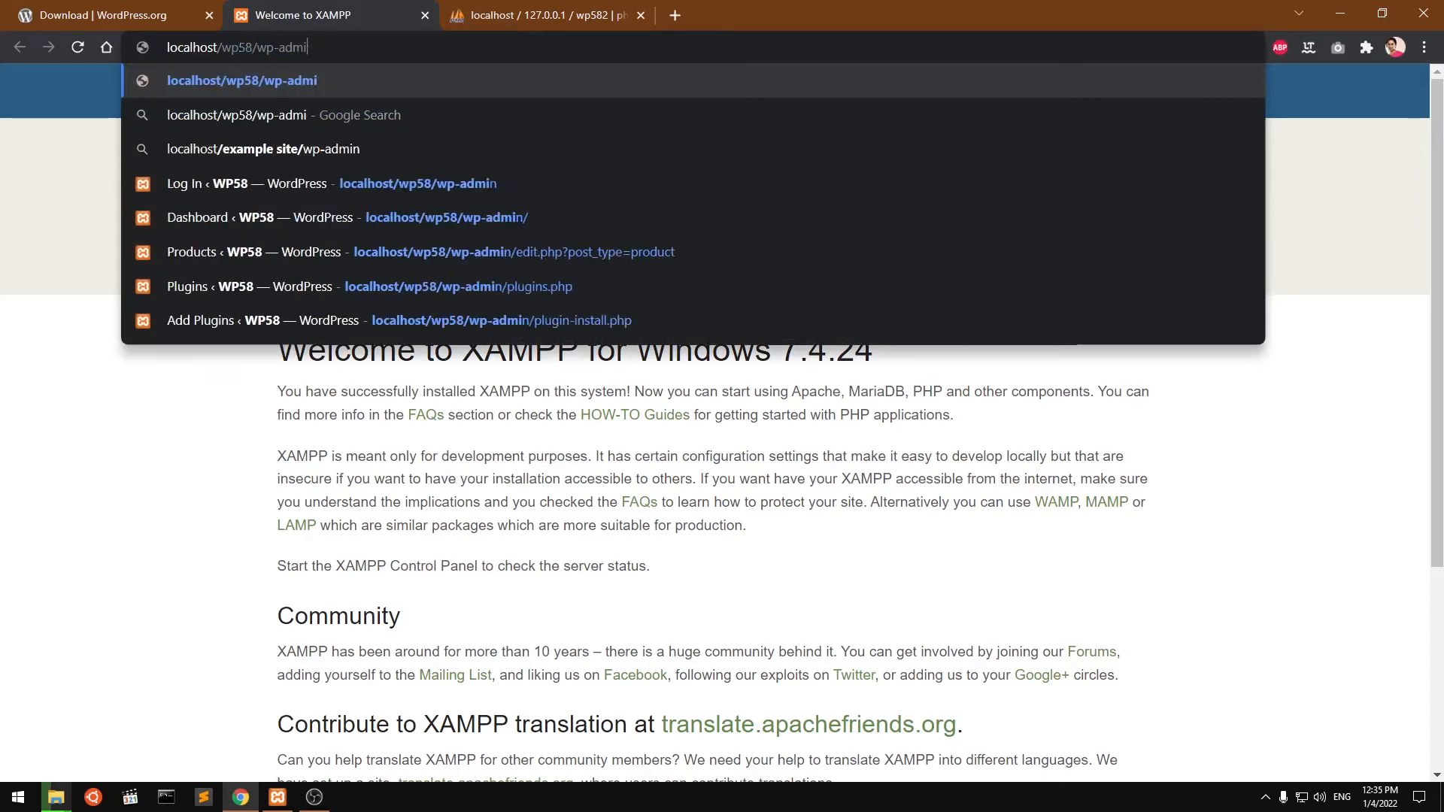
key(BackSpace)
key(BackSpace)
key(BackSpace)
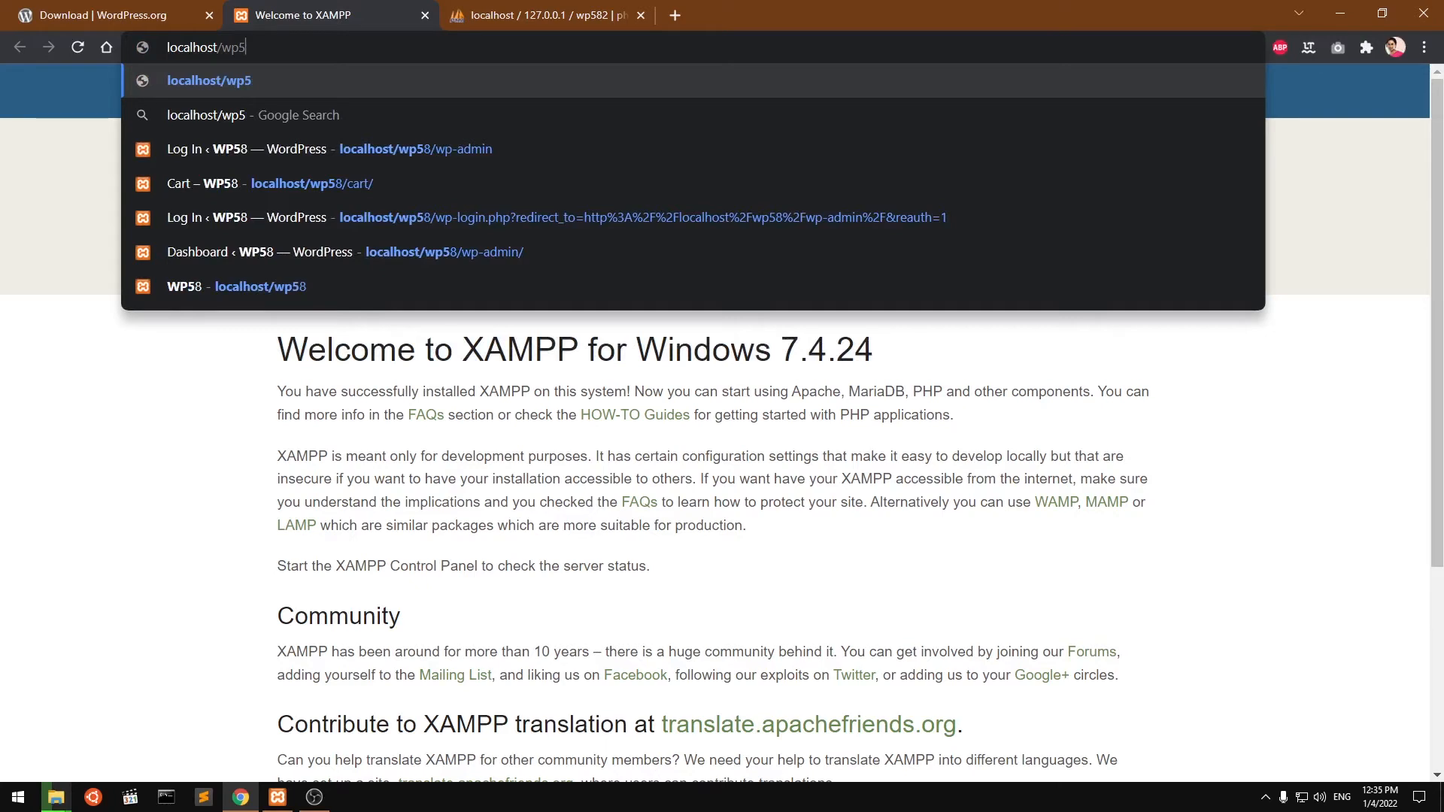
text(82)
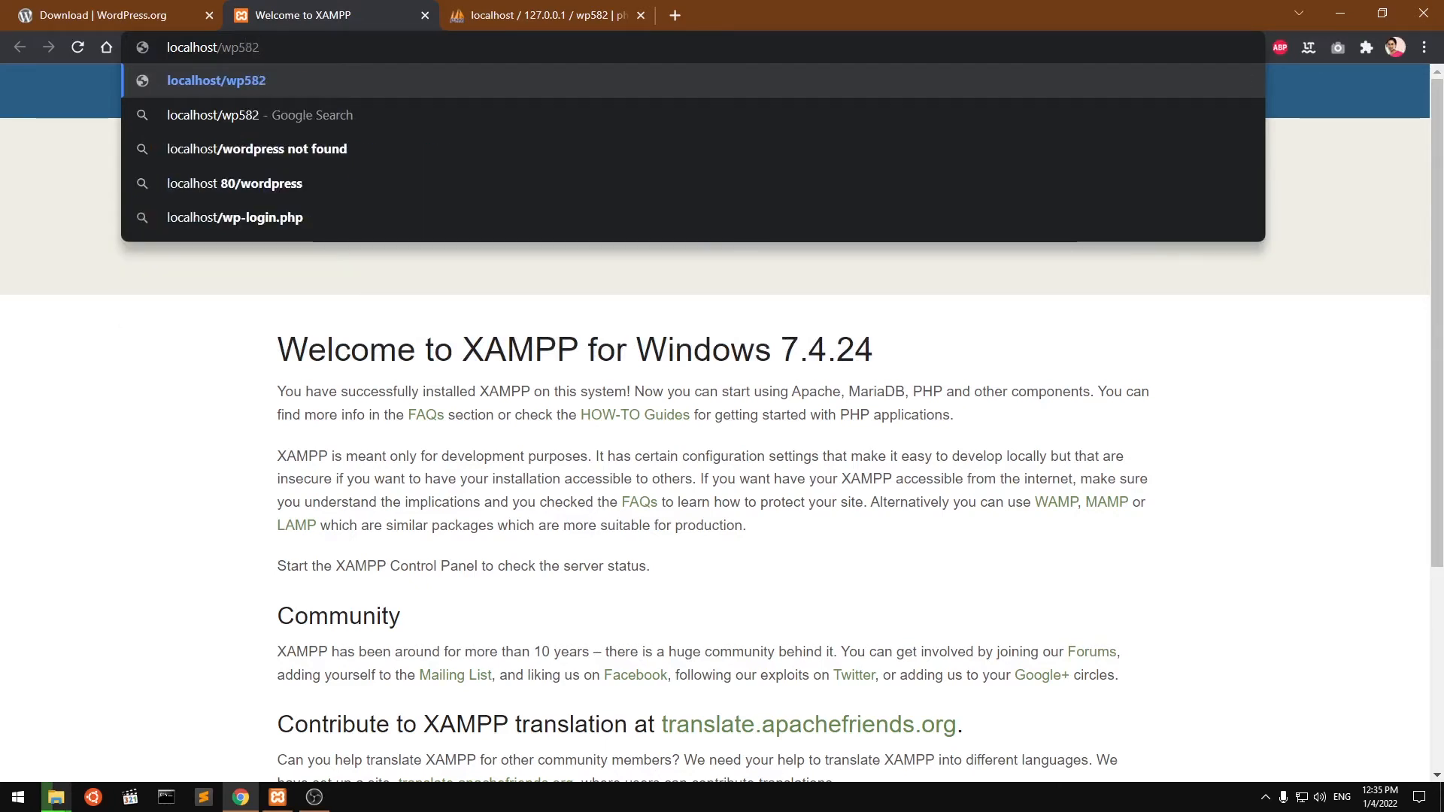
key(Return)
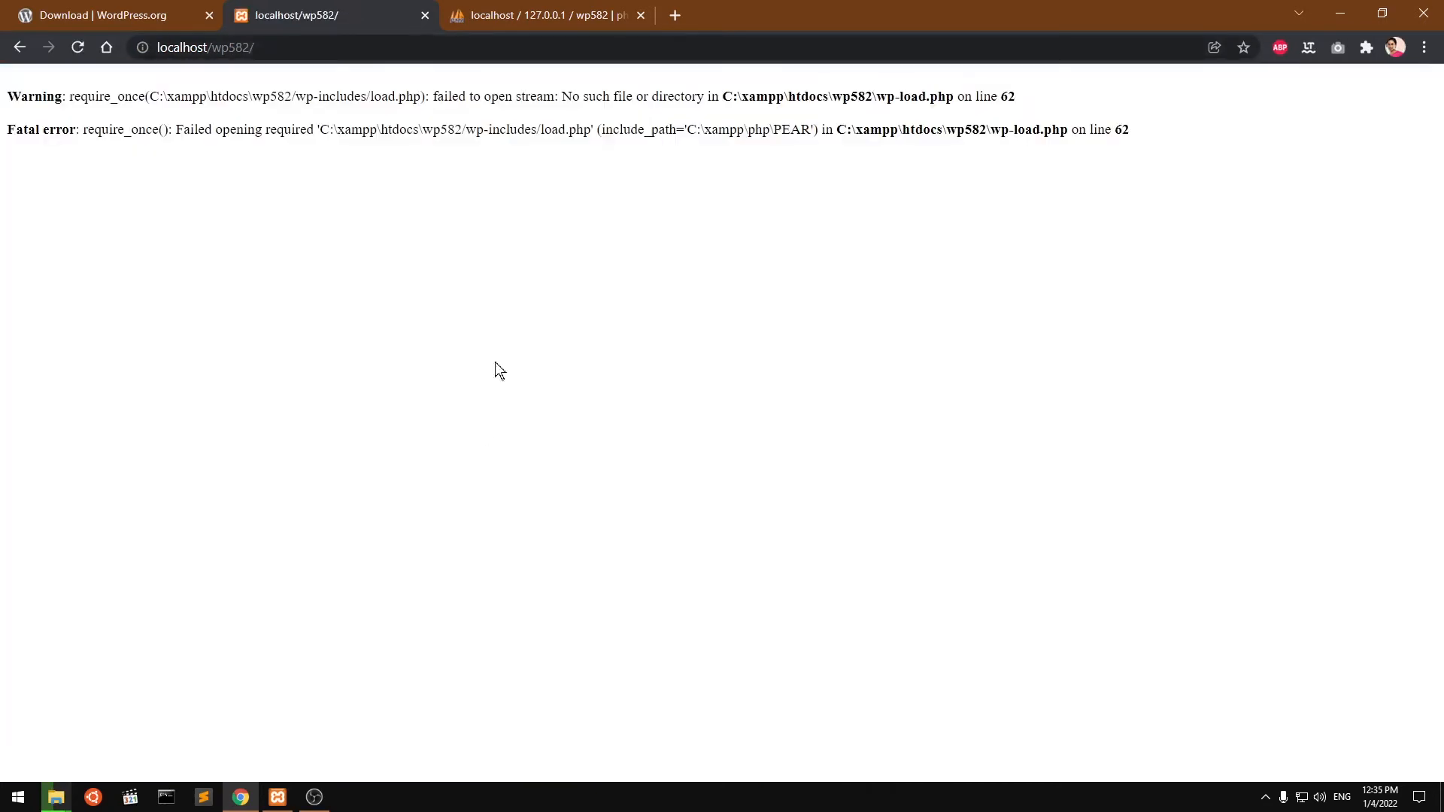
Check the progress of the file copy to htdocs and collapse its details
click(61, 799)
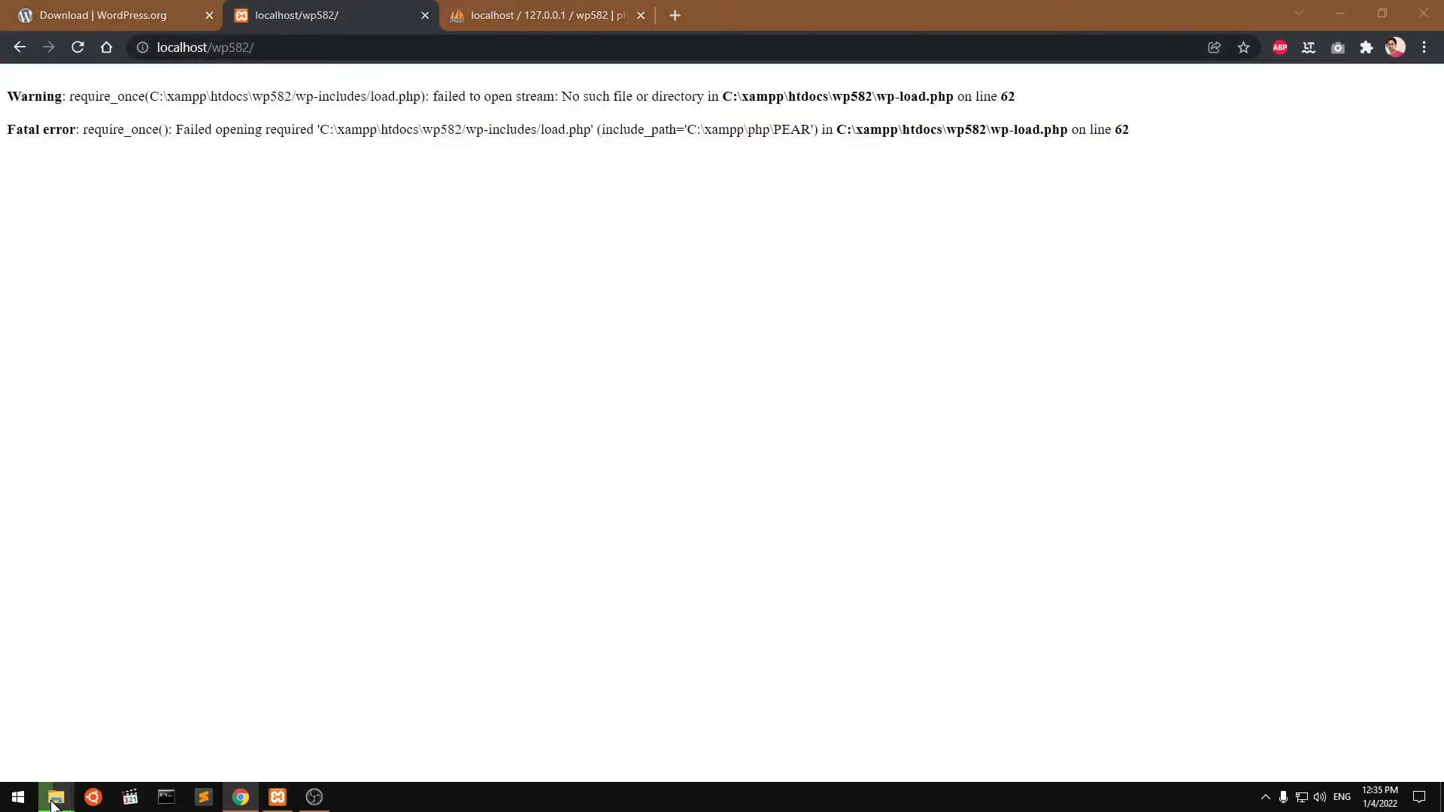
click(167, 734)
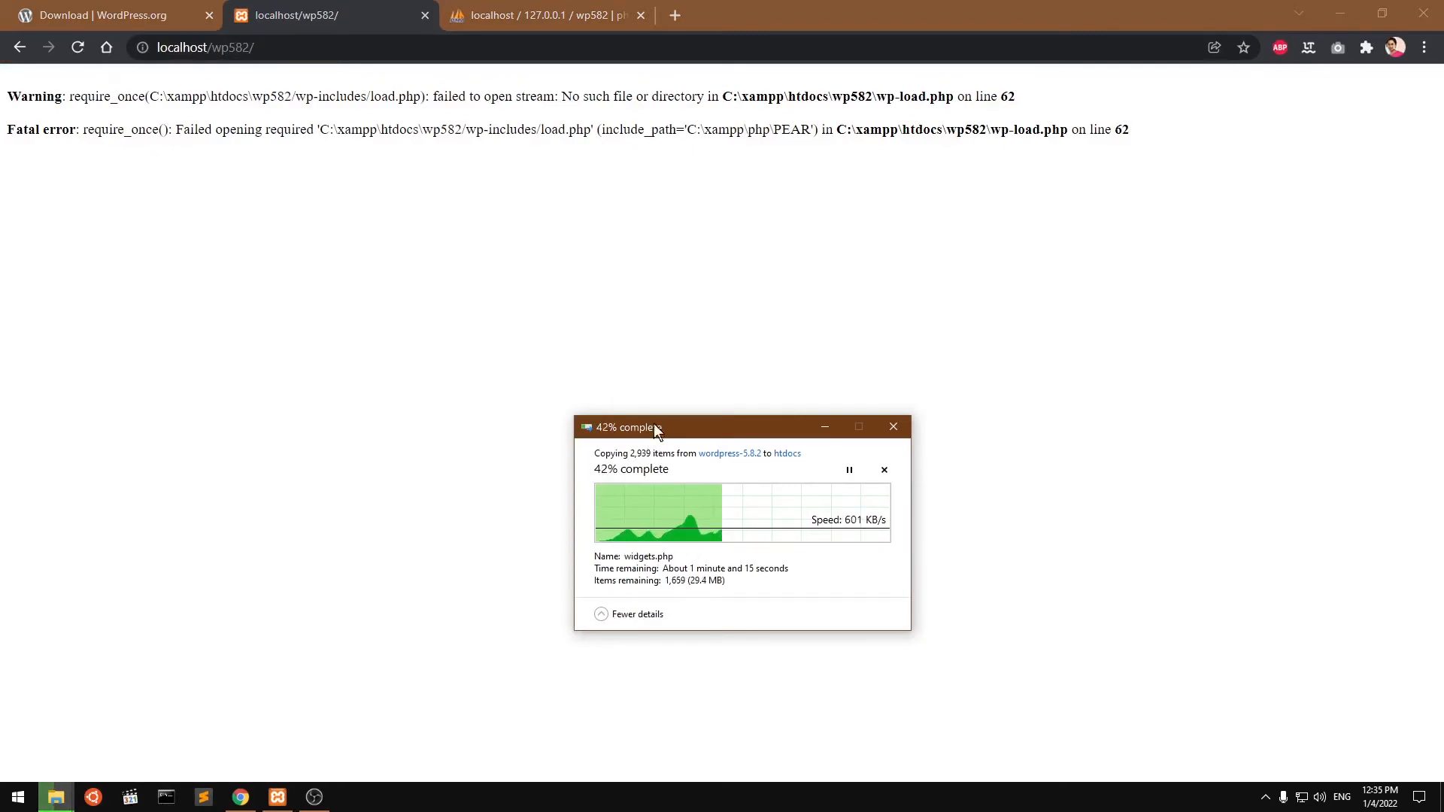
drag(652, 428, 608, 286)
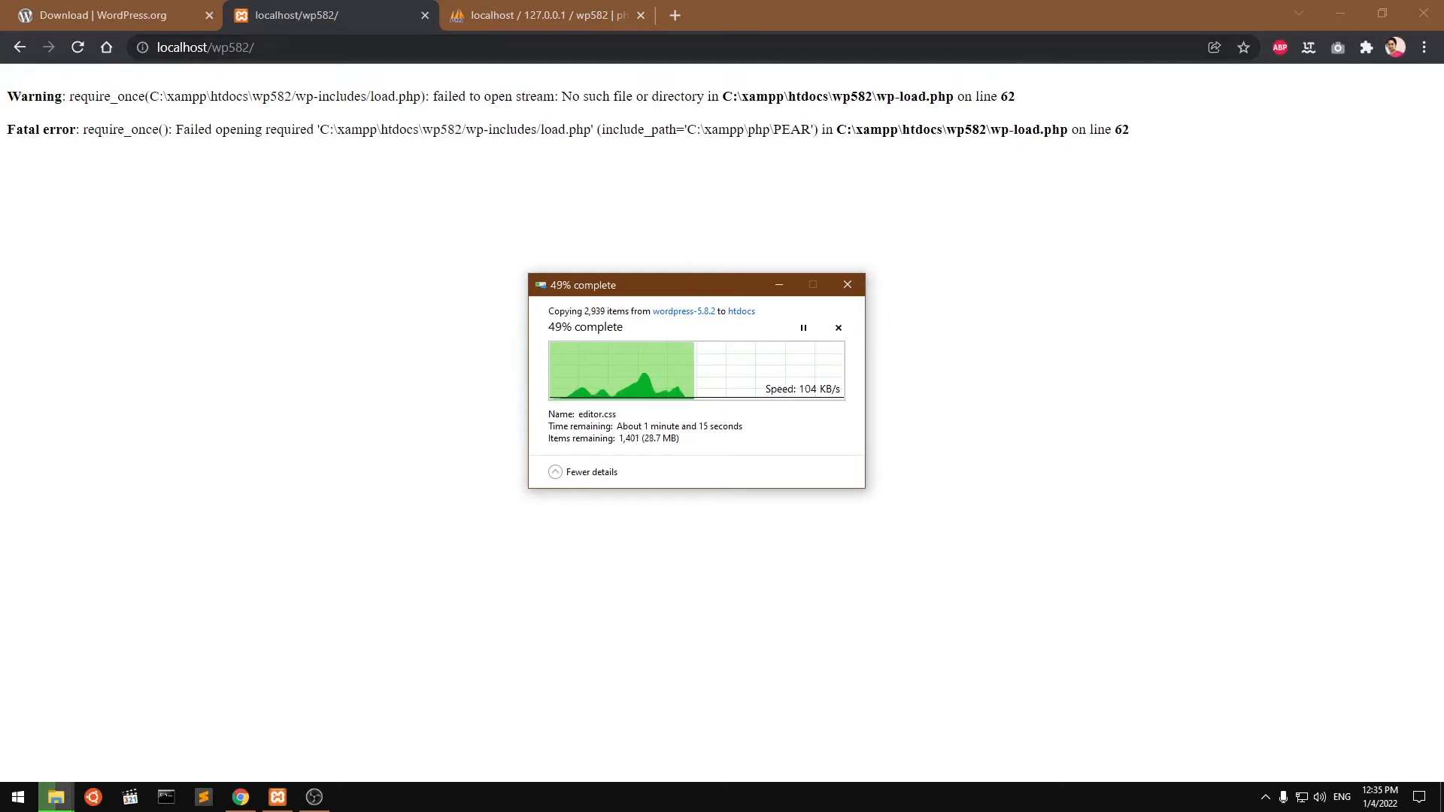
drag(635, 280, 556, 223)
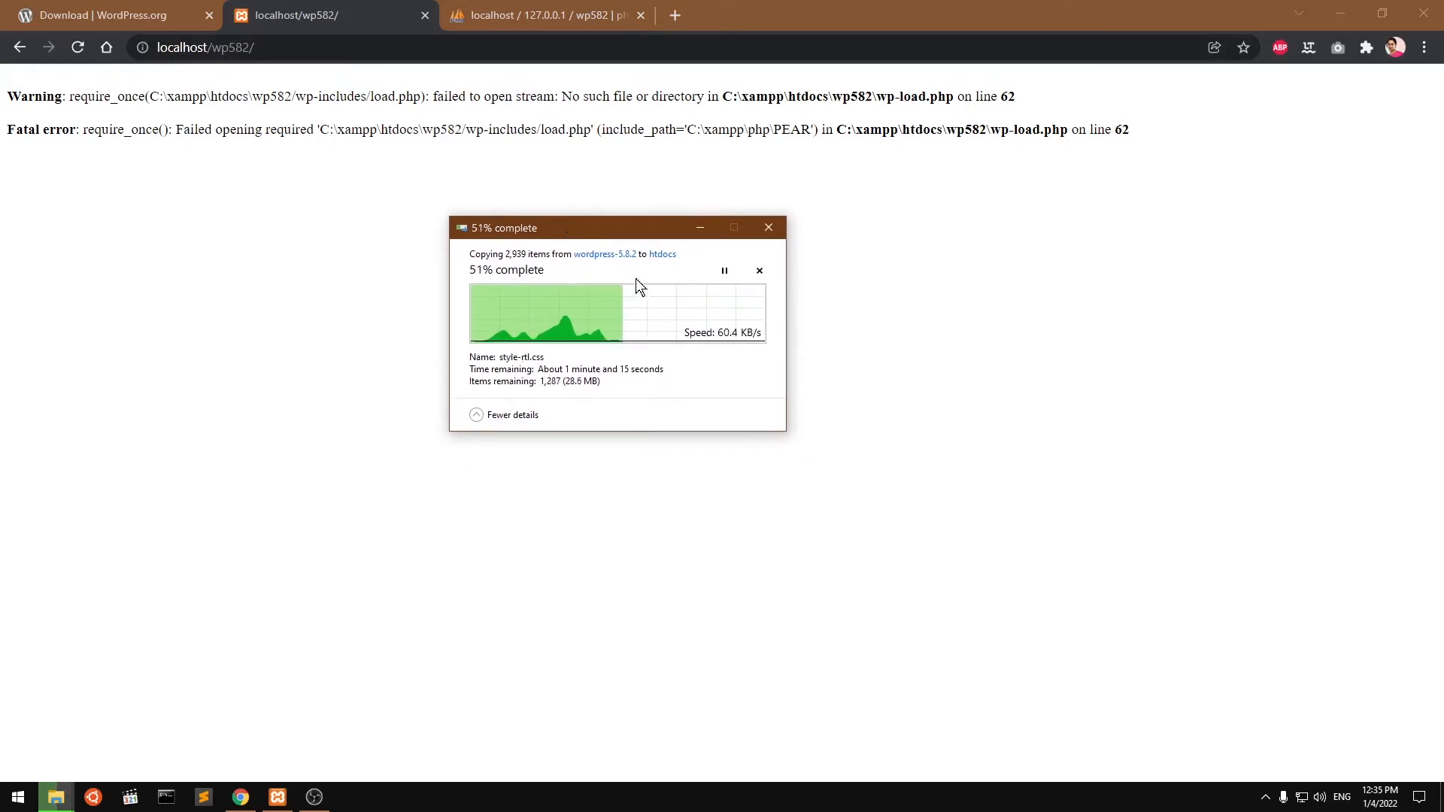
click(475, 414)
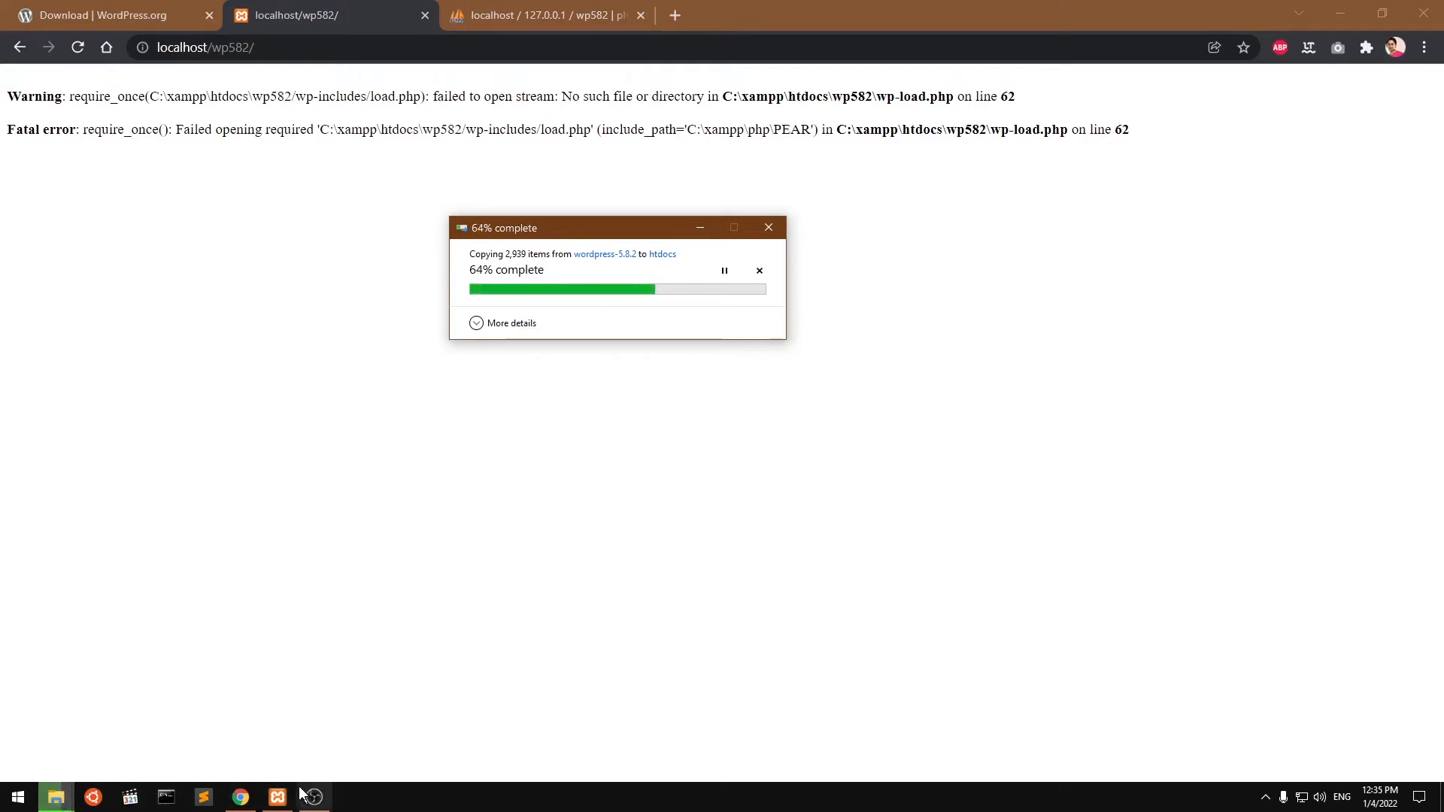
mouse_move(278, 797)
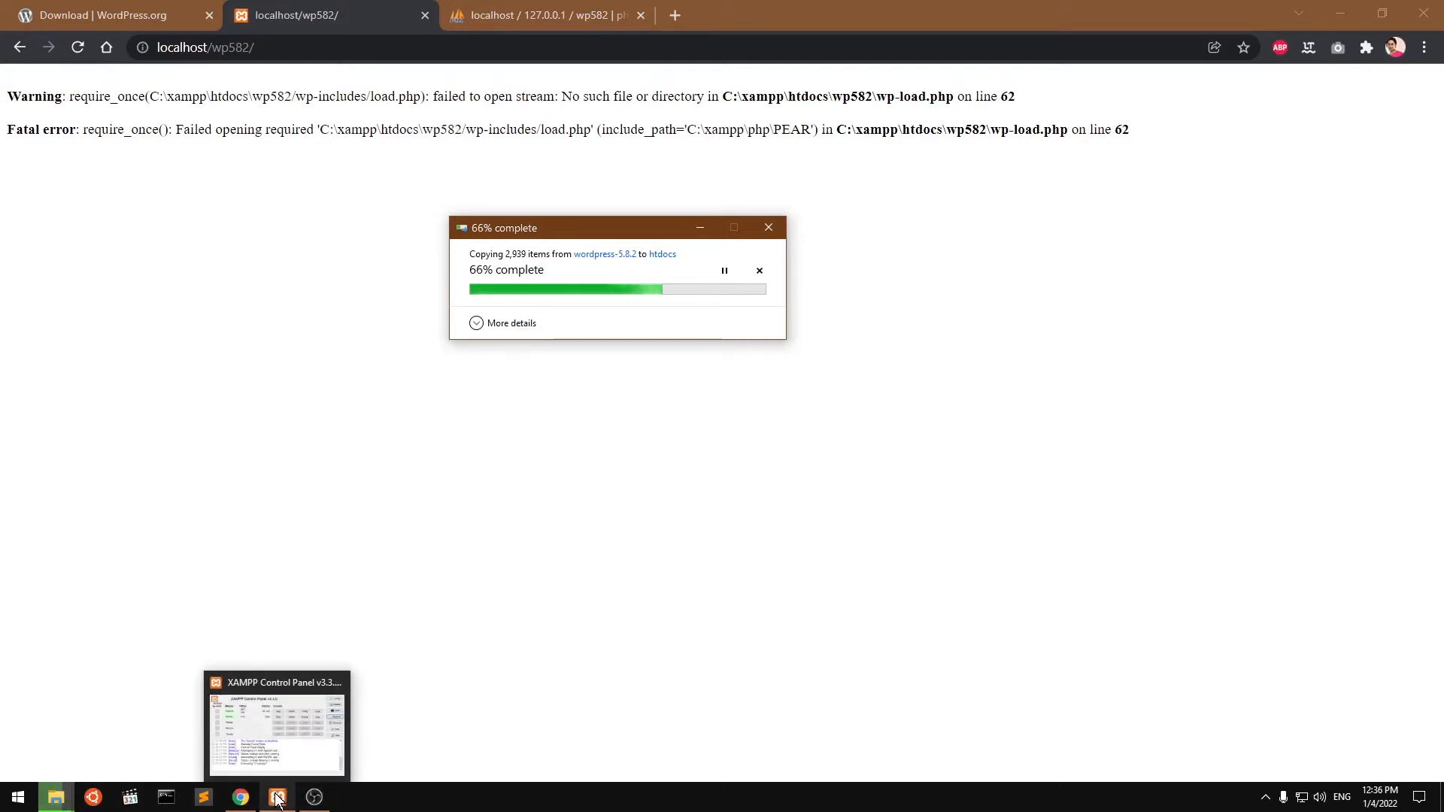
Check in phpMyAdmin whether the wp582 database contains any tables
click(489, 7)
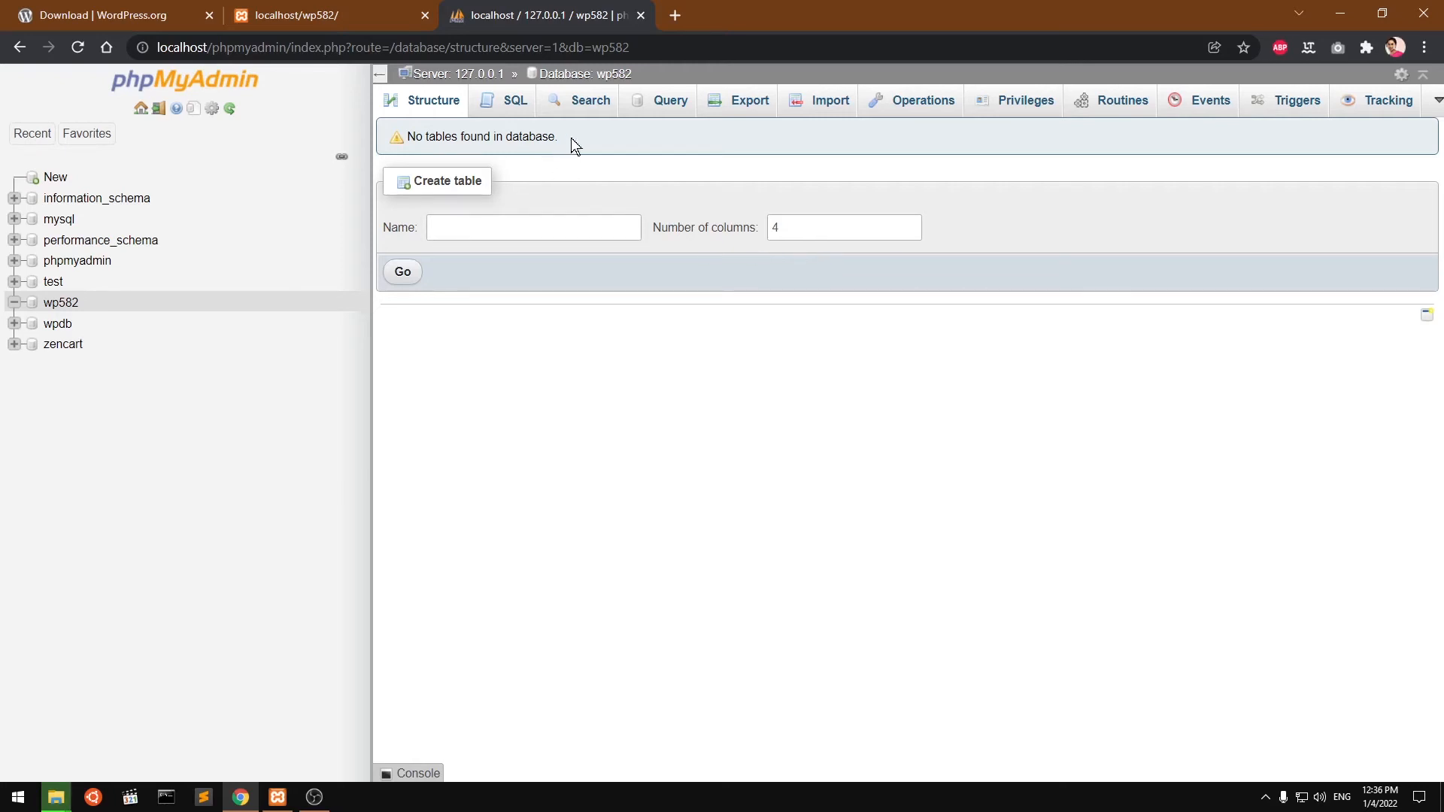
drag(571, 138, 406, 138)
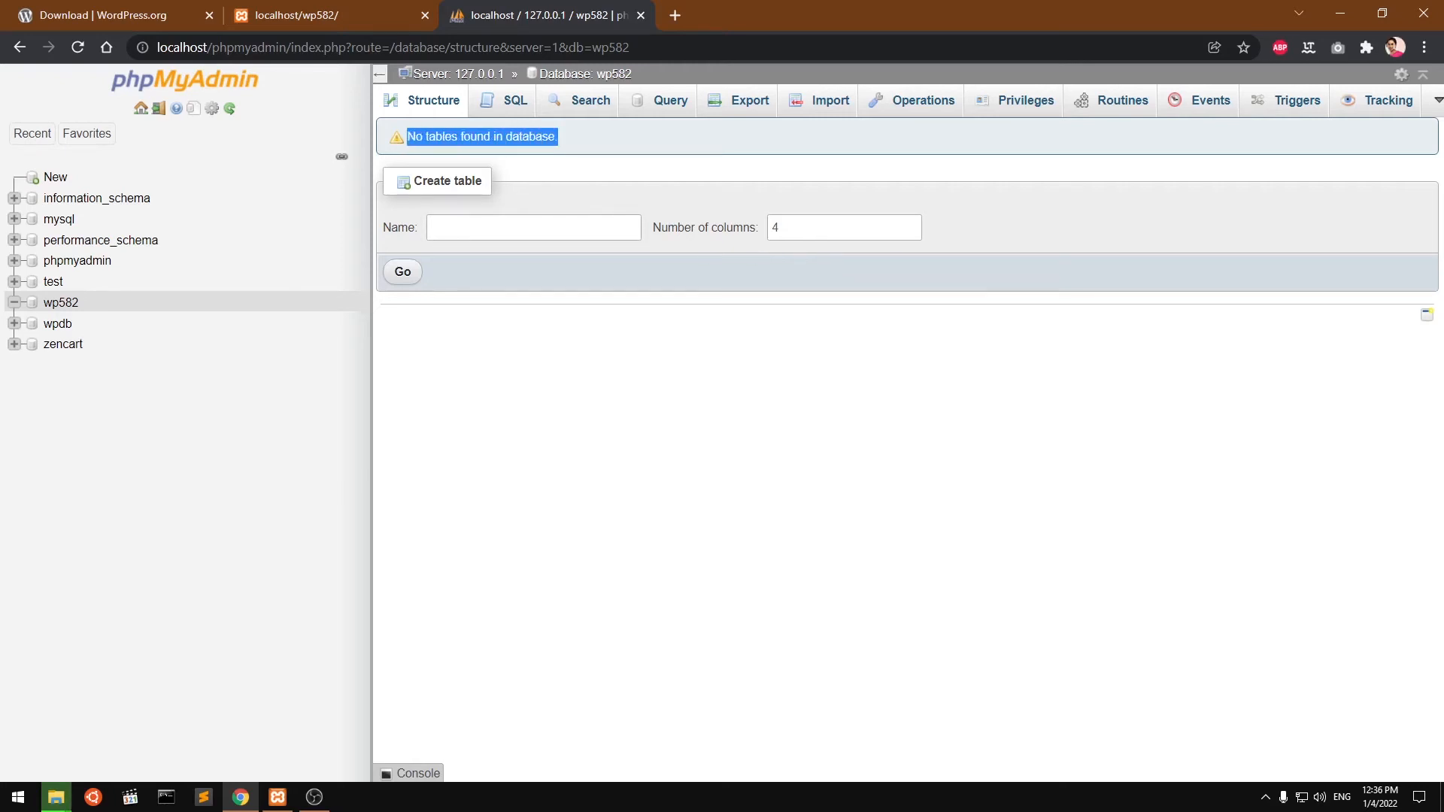
click(58, 305)
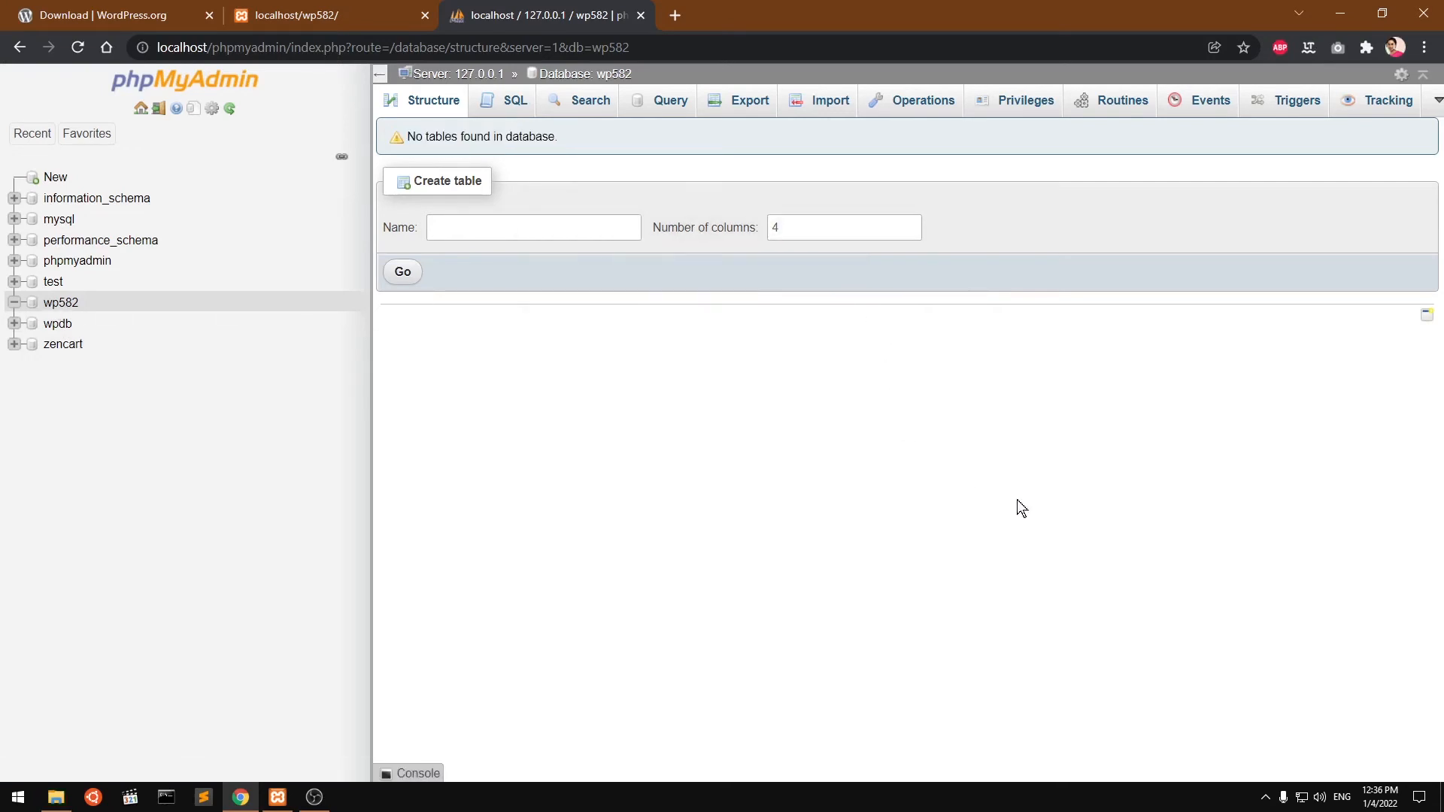
Review the wp582 folder and its copied WordPress files in C:\xampp\htdocs, and close File Explorer
click(56, 797)
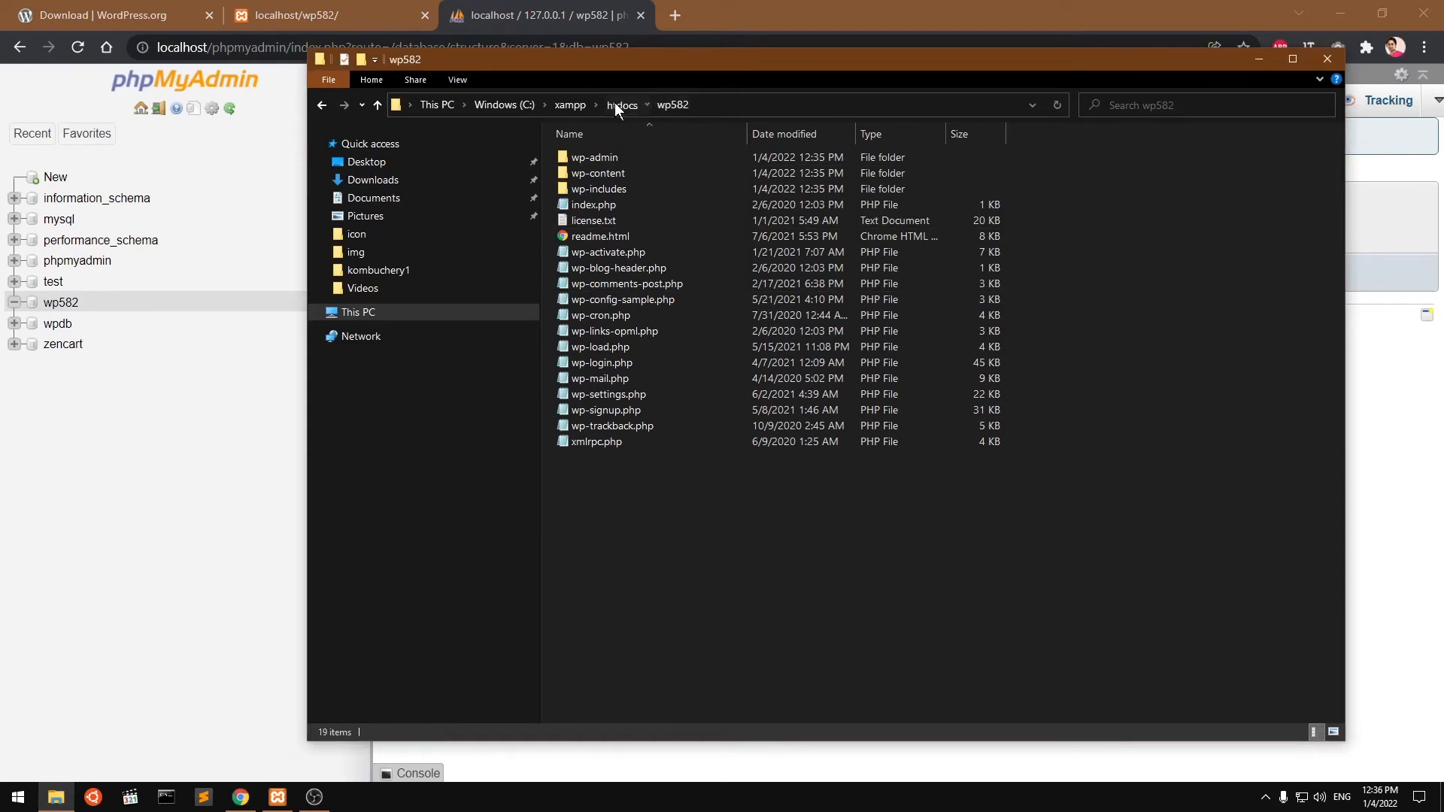
click(615, 103)
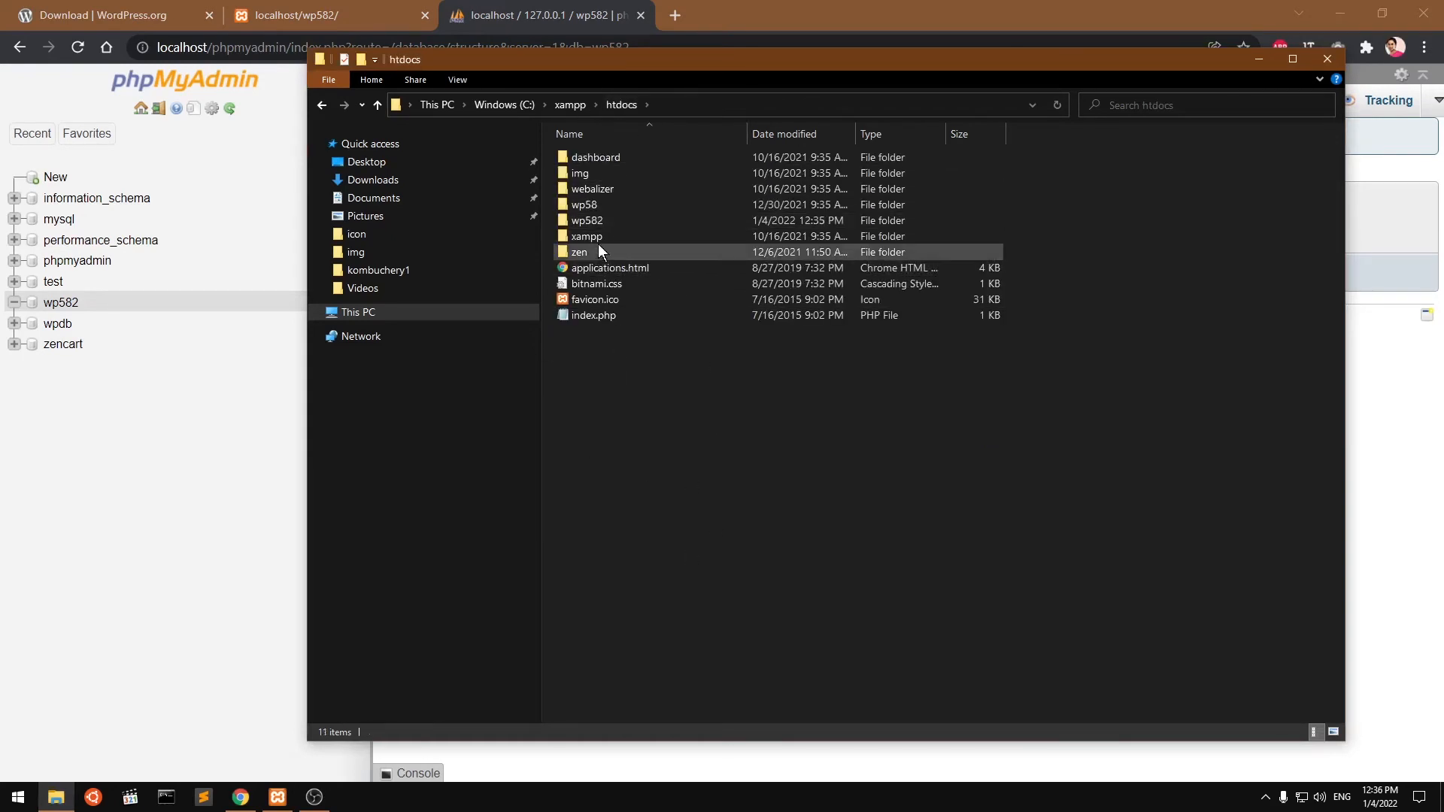
double_click(588, 221)
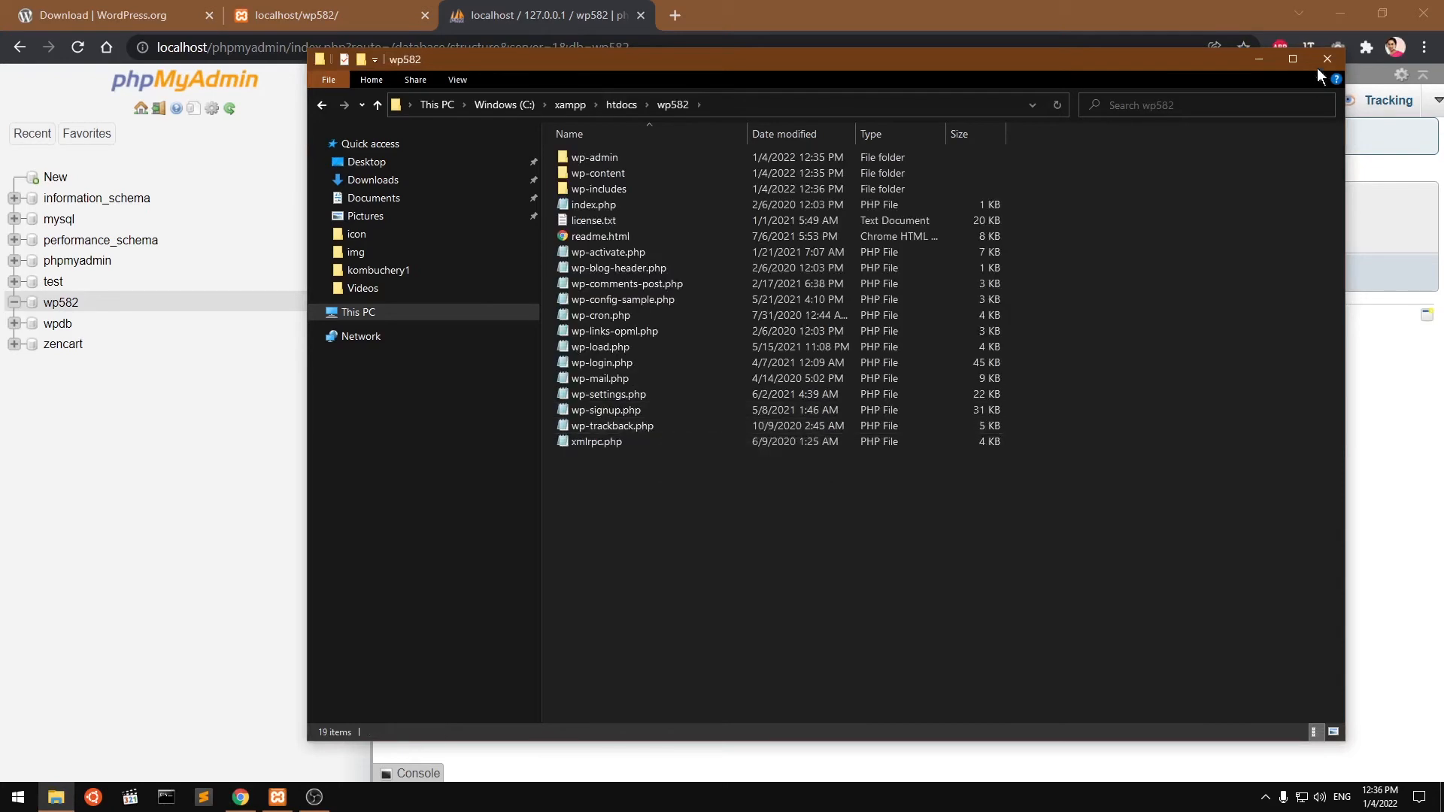
click(674, 106)
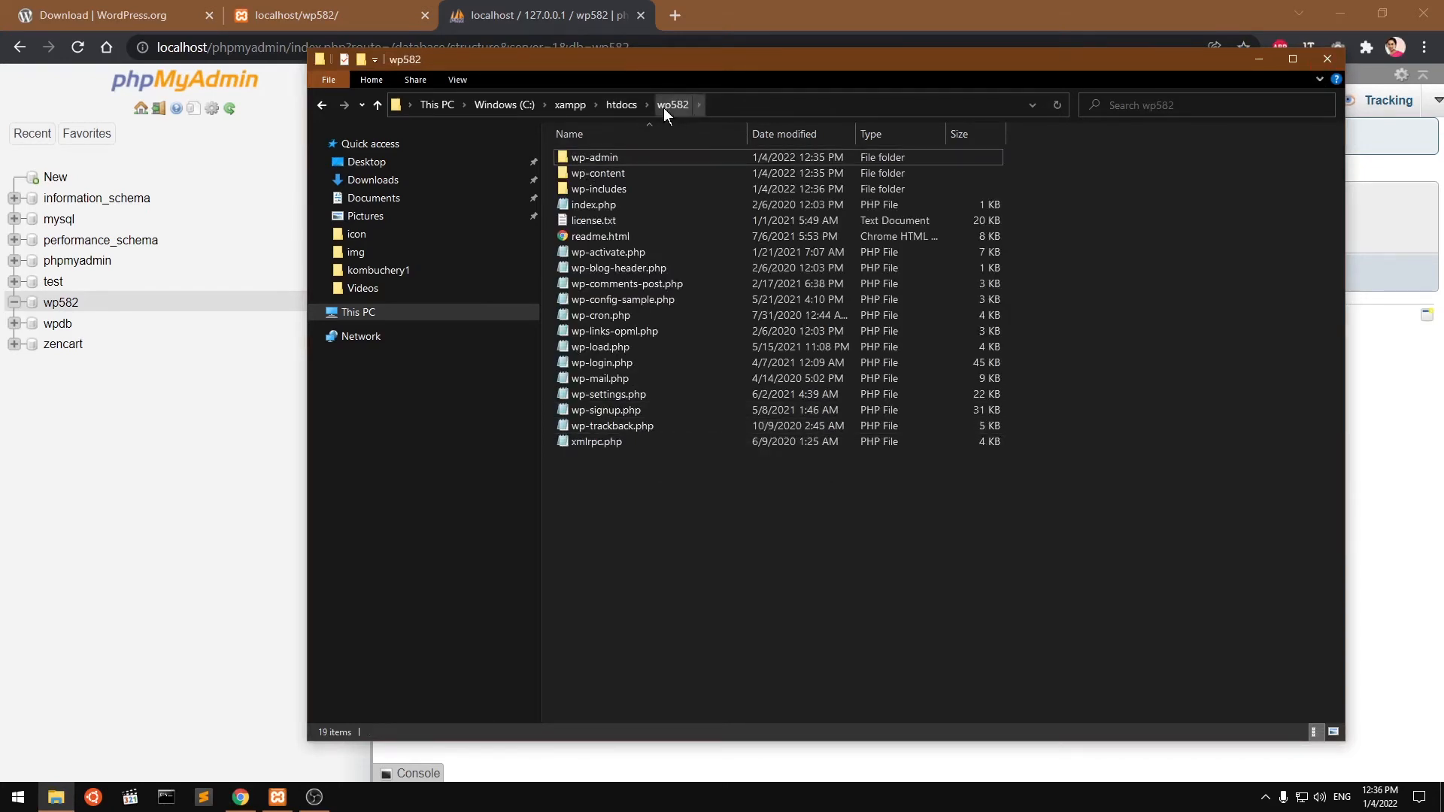
click(1327, 58)
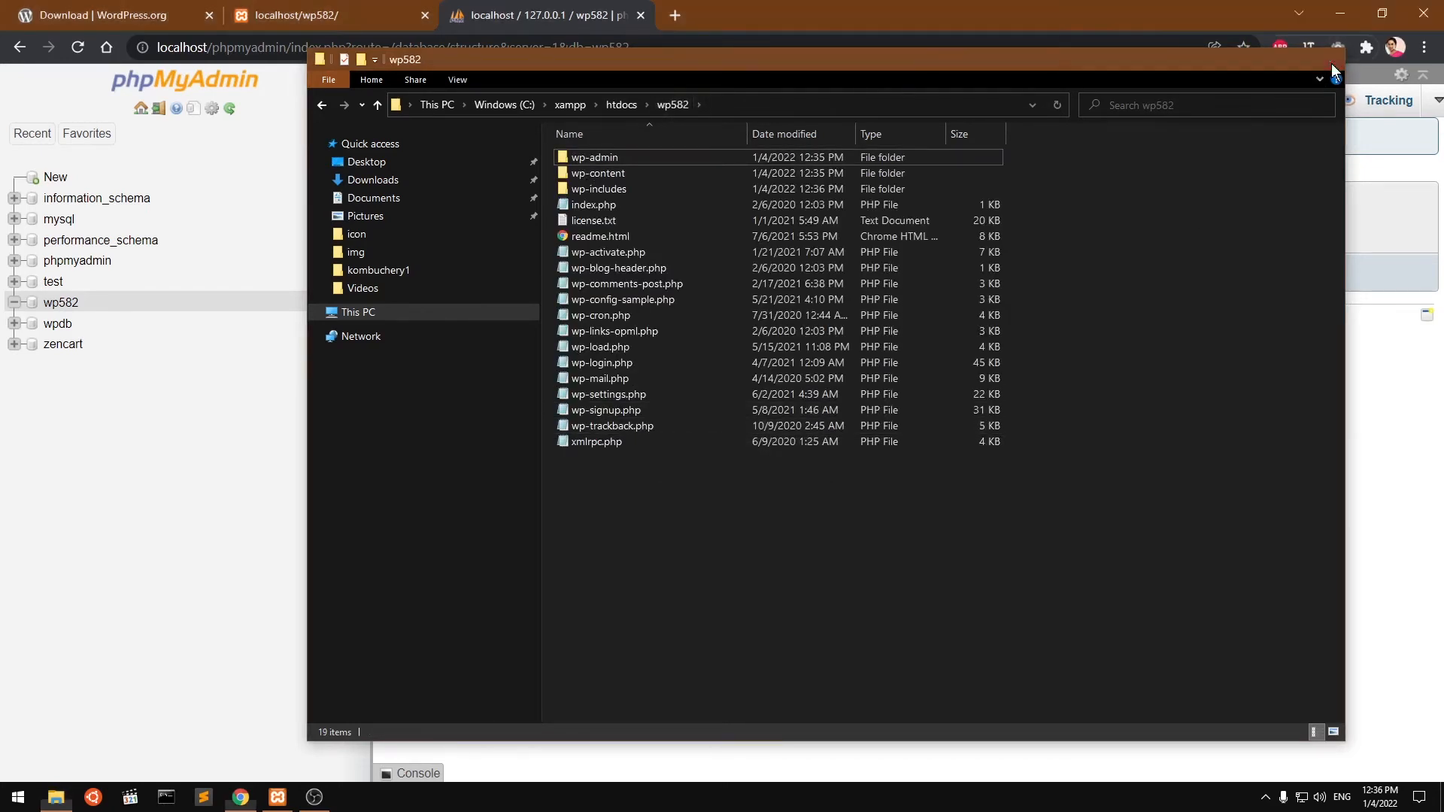
Reload localhost/wp582 in the browser to start the WordPress setup
click(319, 22)
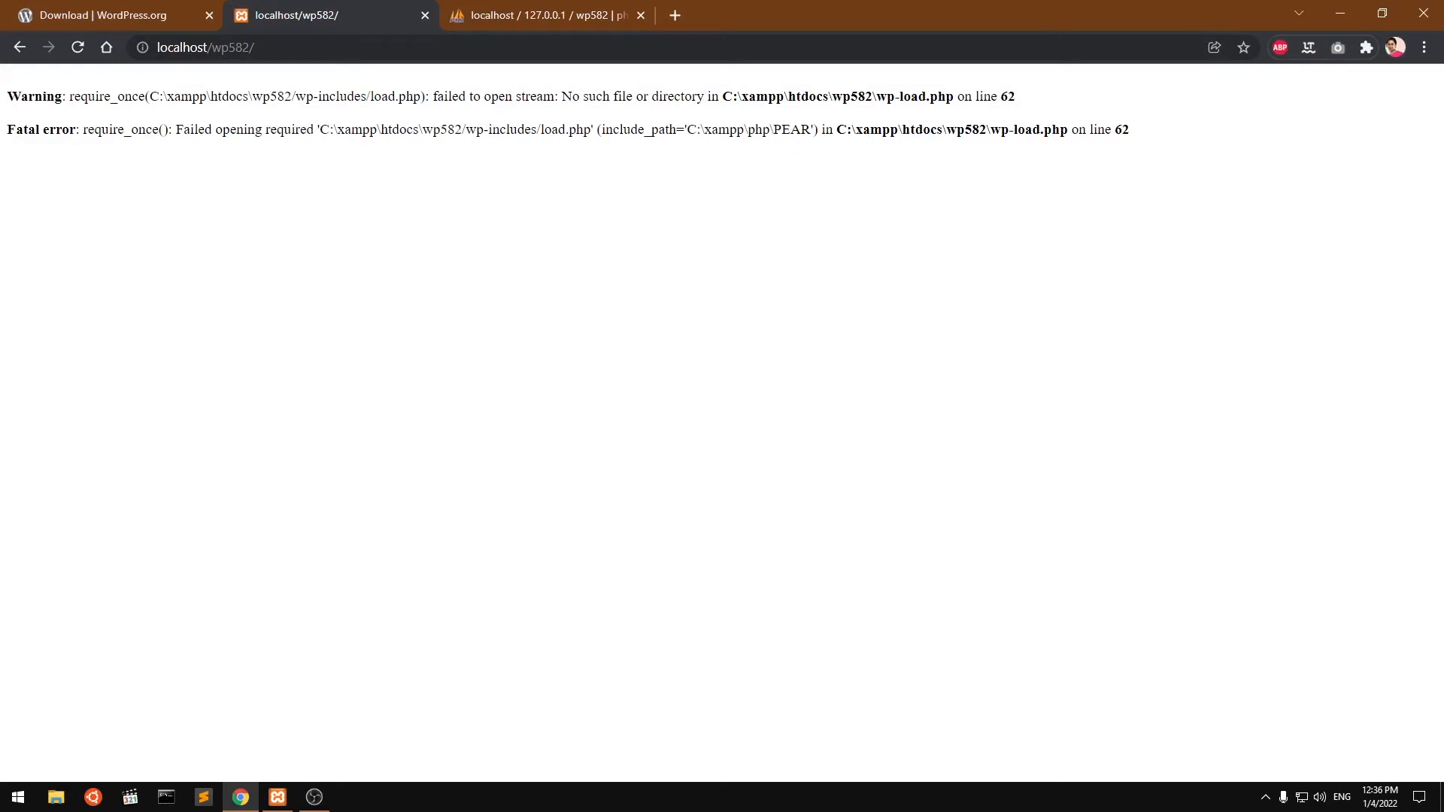
key(ctrl+l)
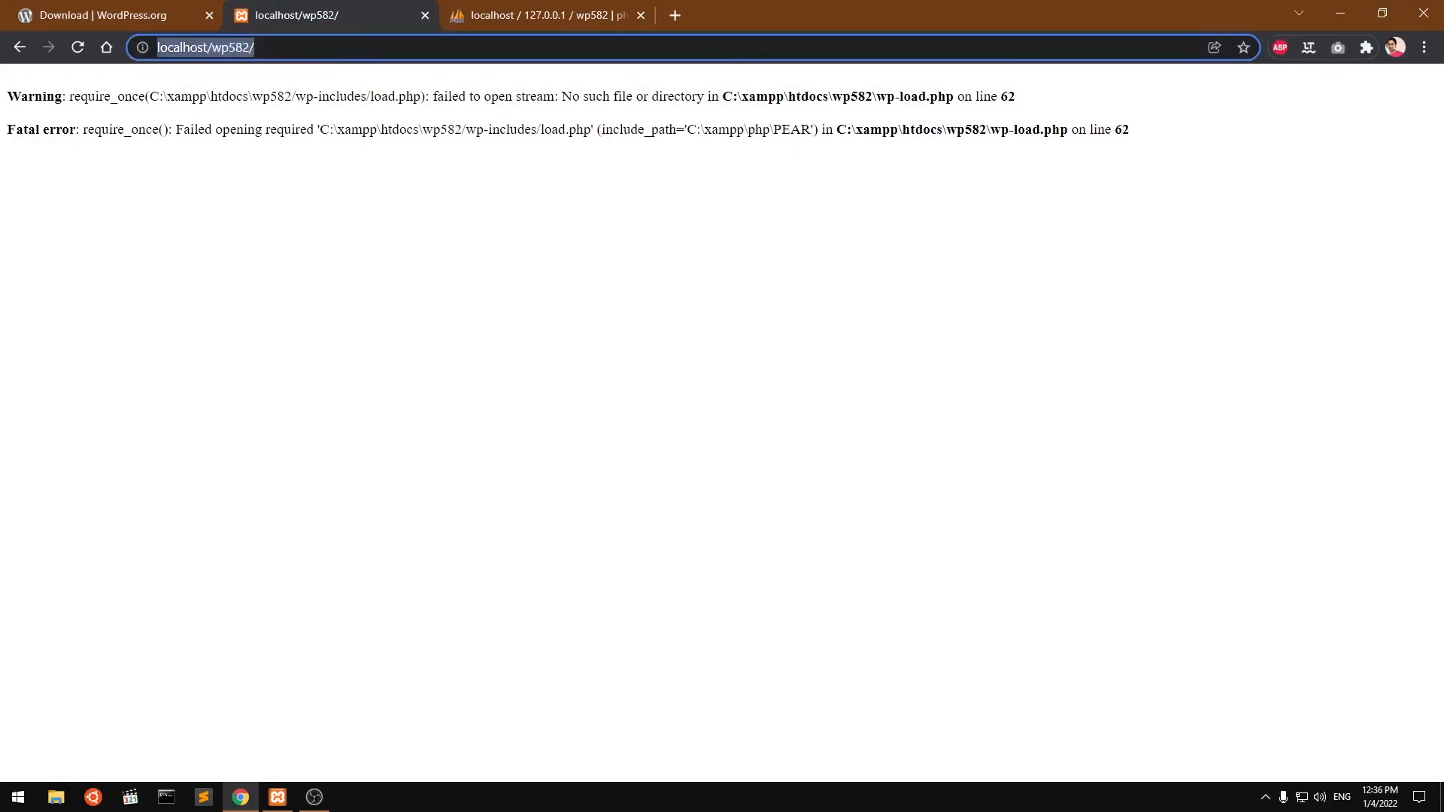
key(Return)
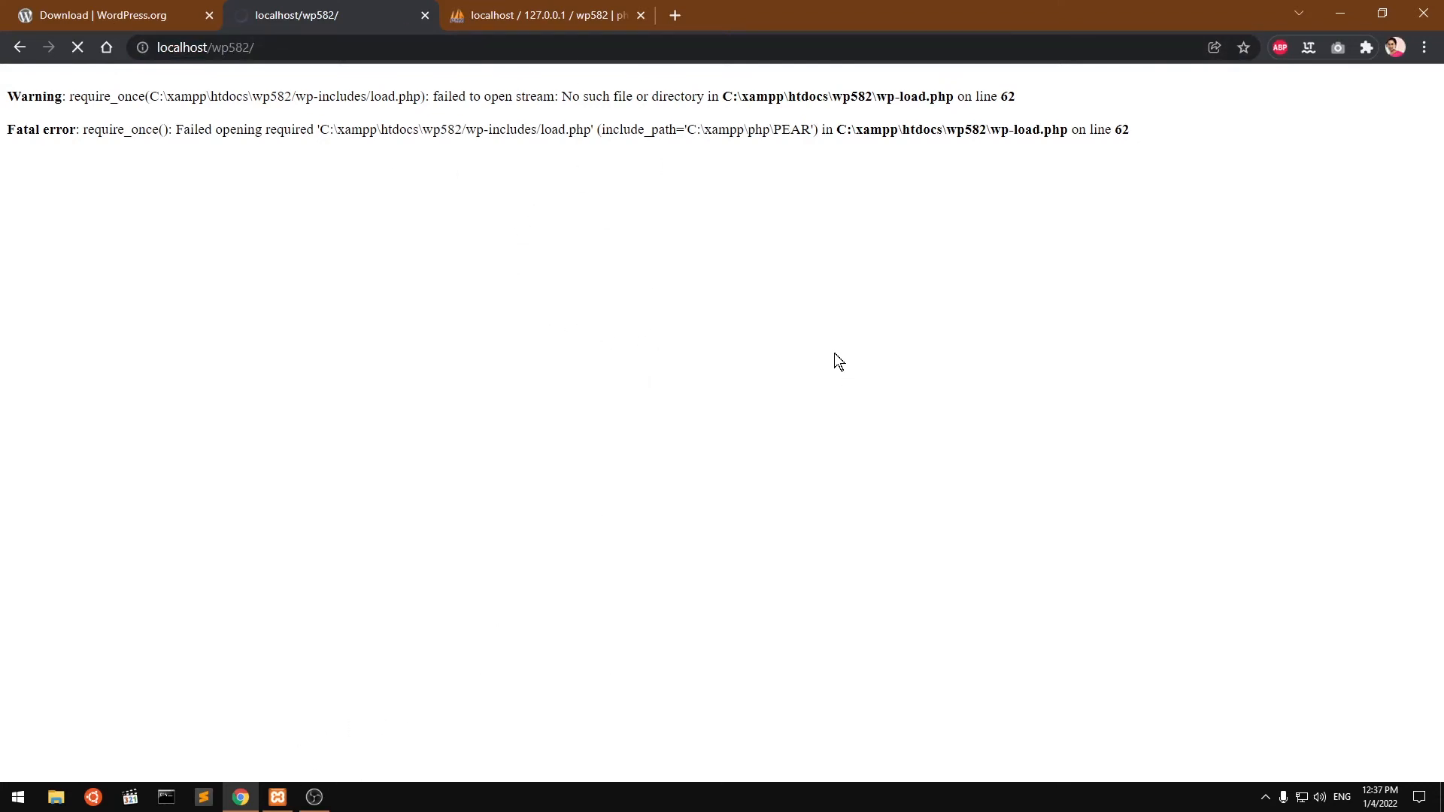
click(328, 48)
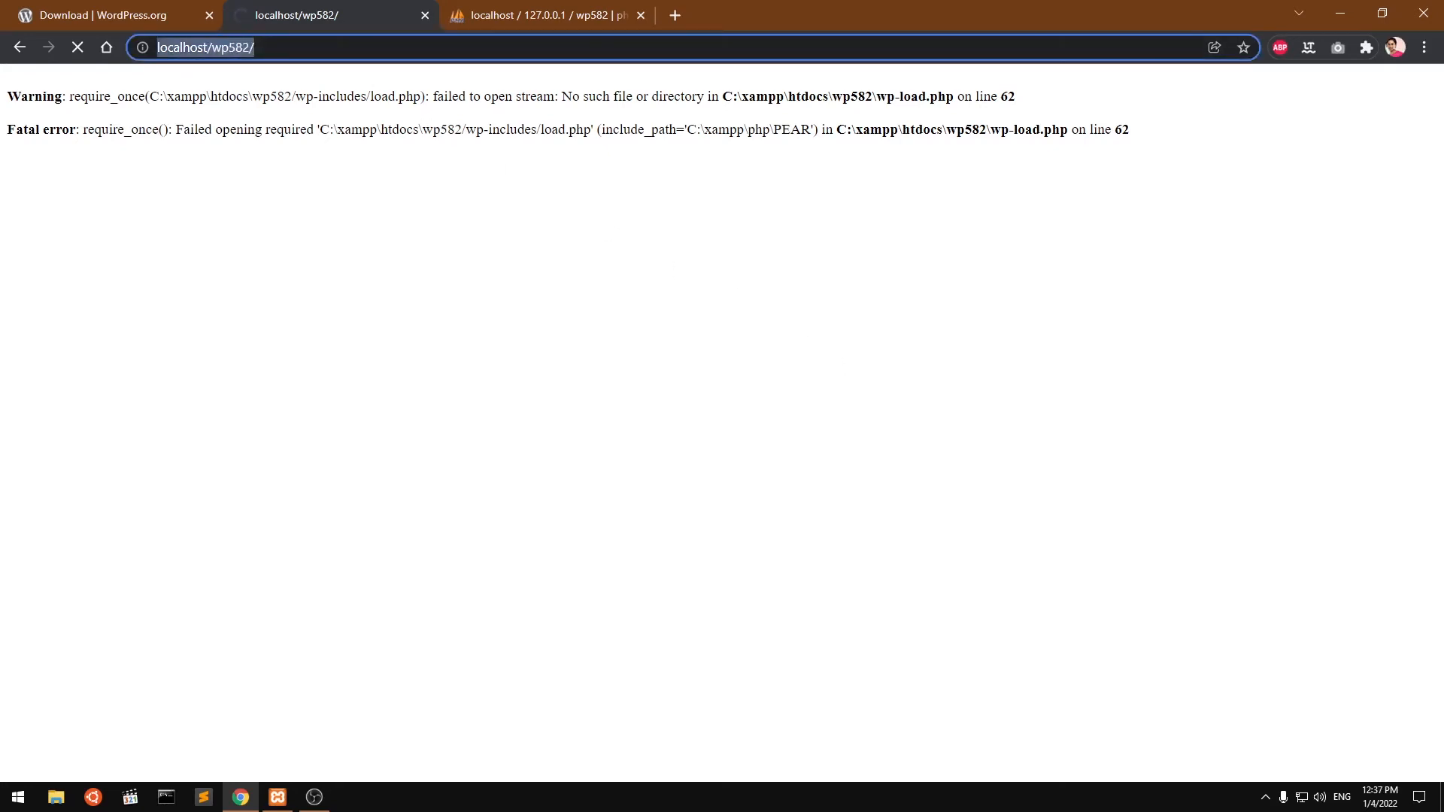
key(Return)
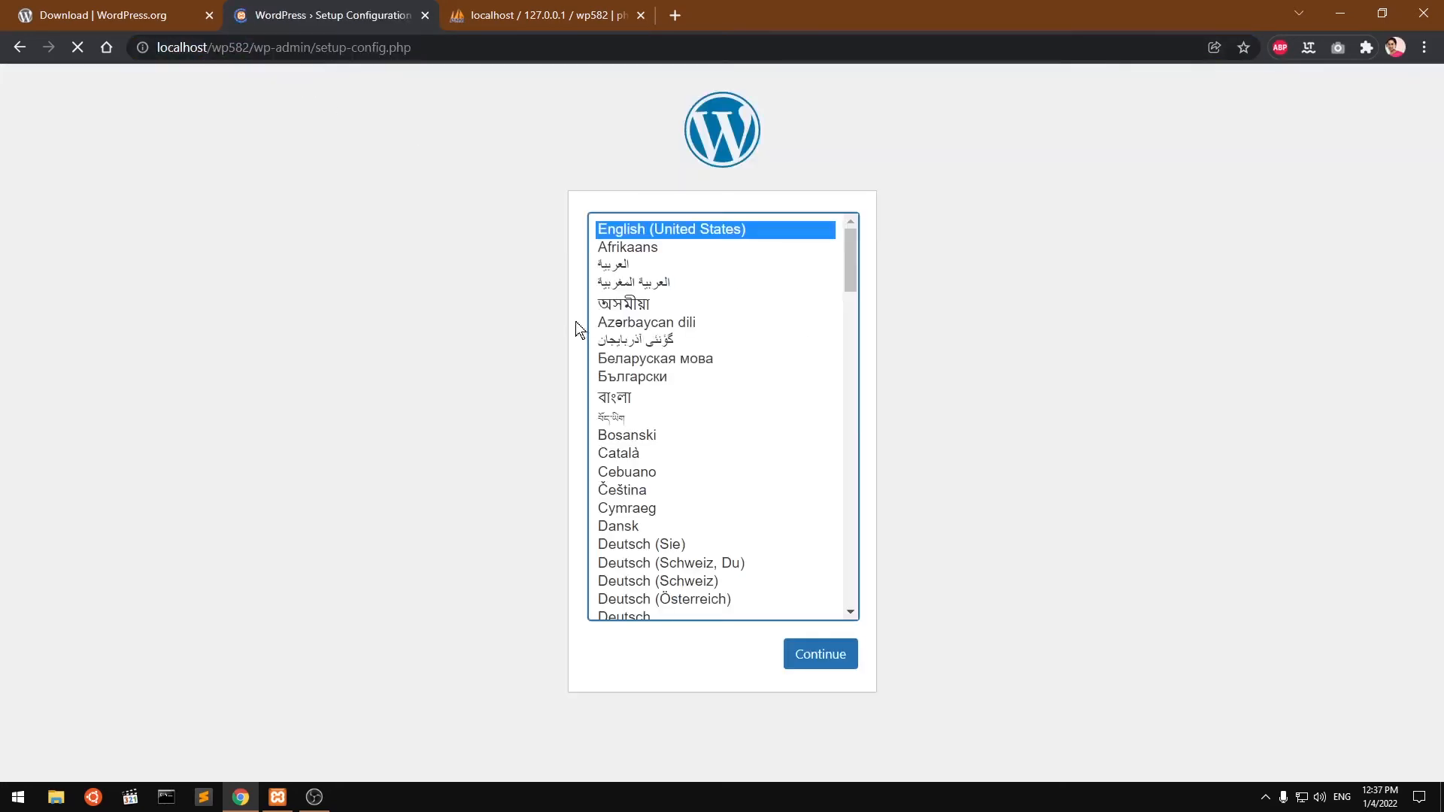
Look through the setup languages and continue with English (United States)
scroll(775, 488, down, 6)
scroll(776, 487, down, 20)
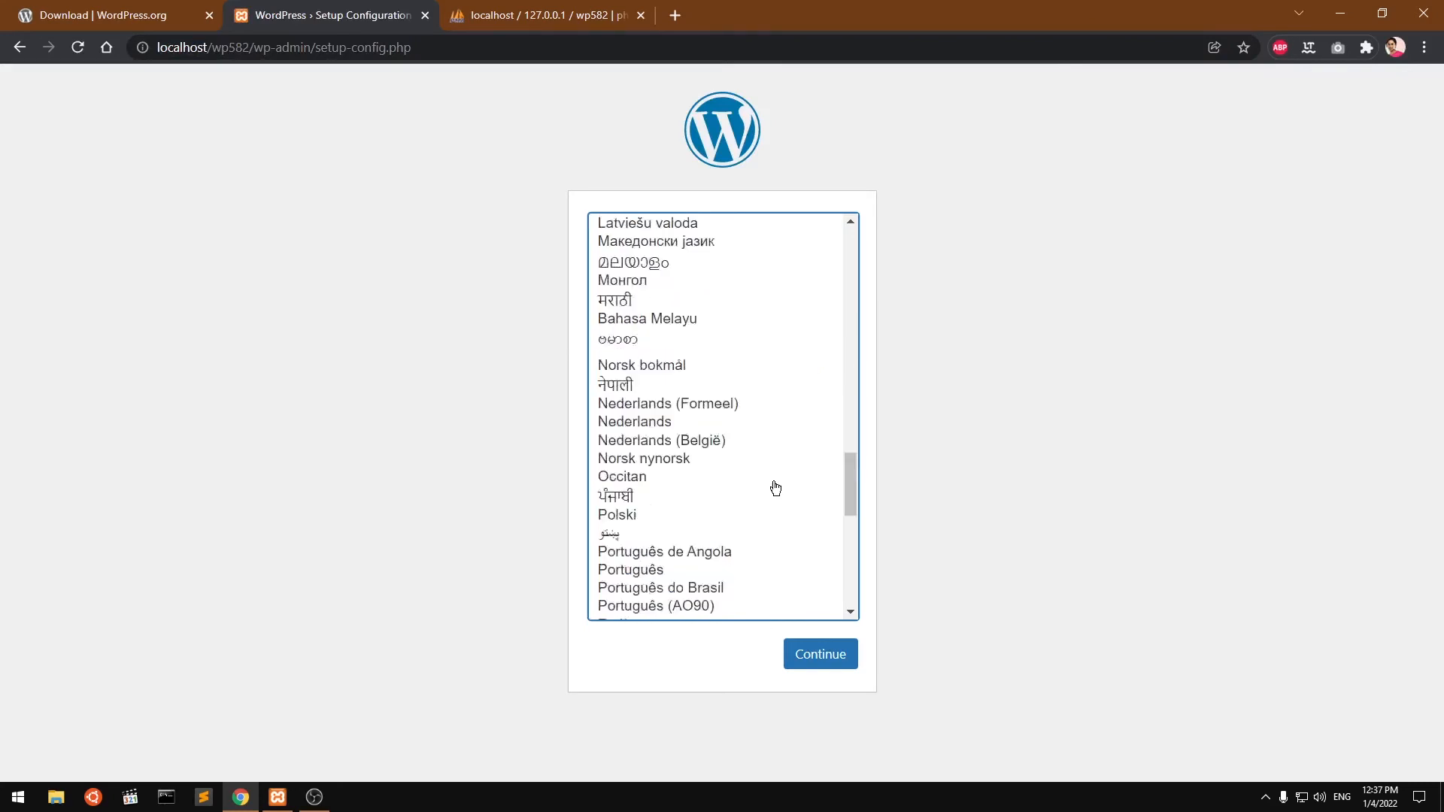
scroll(776, 487, up, 20)
scroll(775, 488, up, 1)
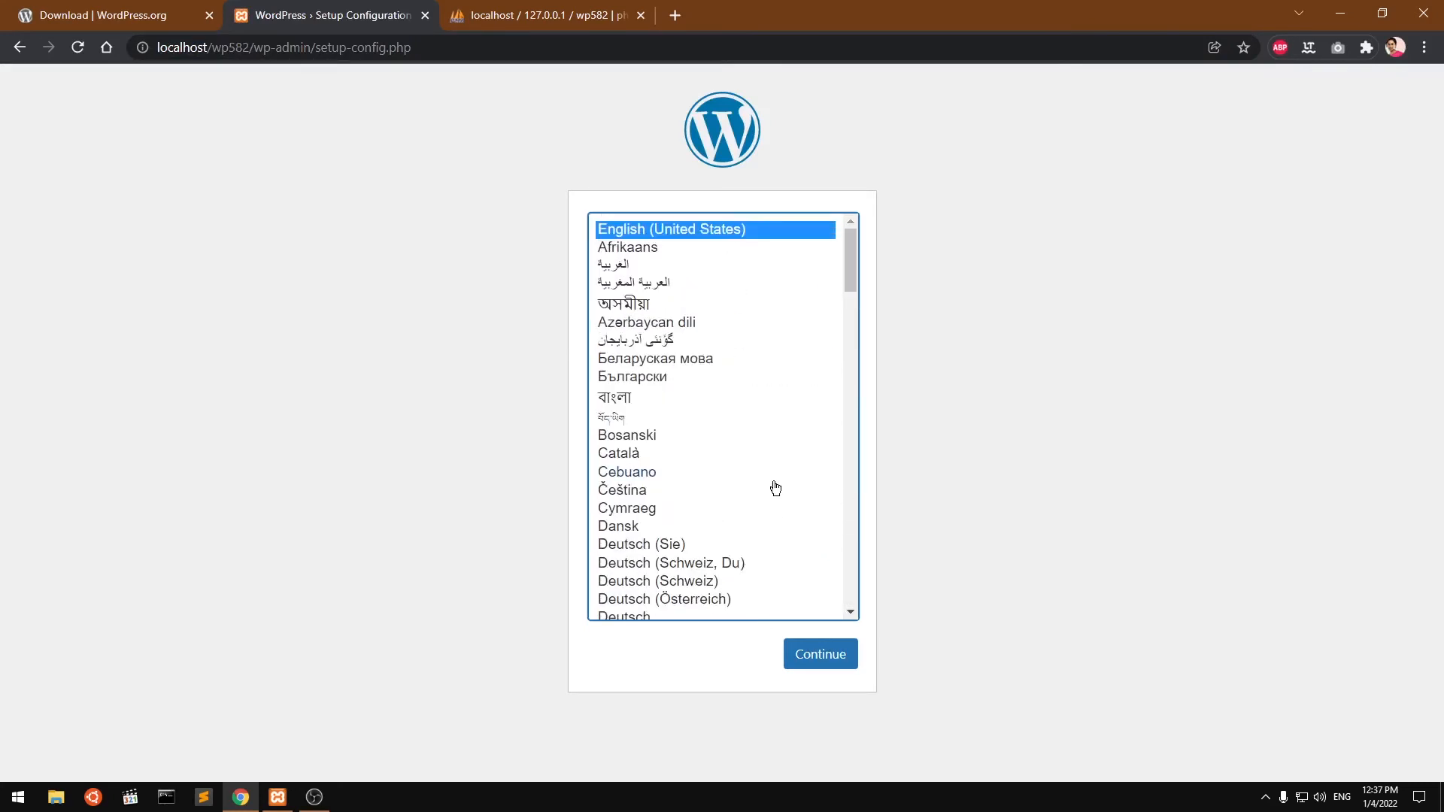
click(823, 675)
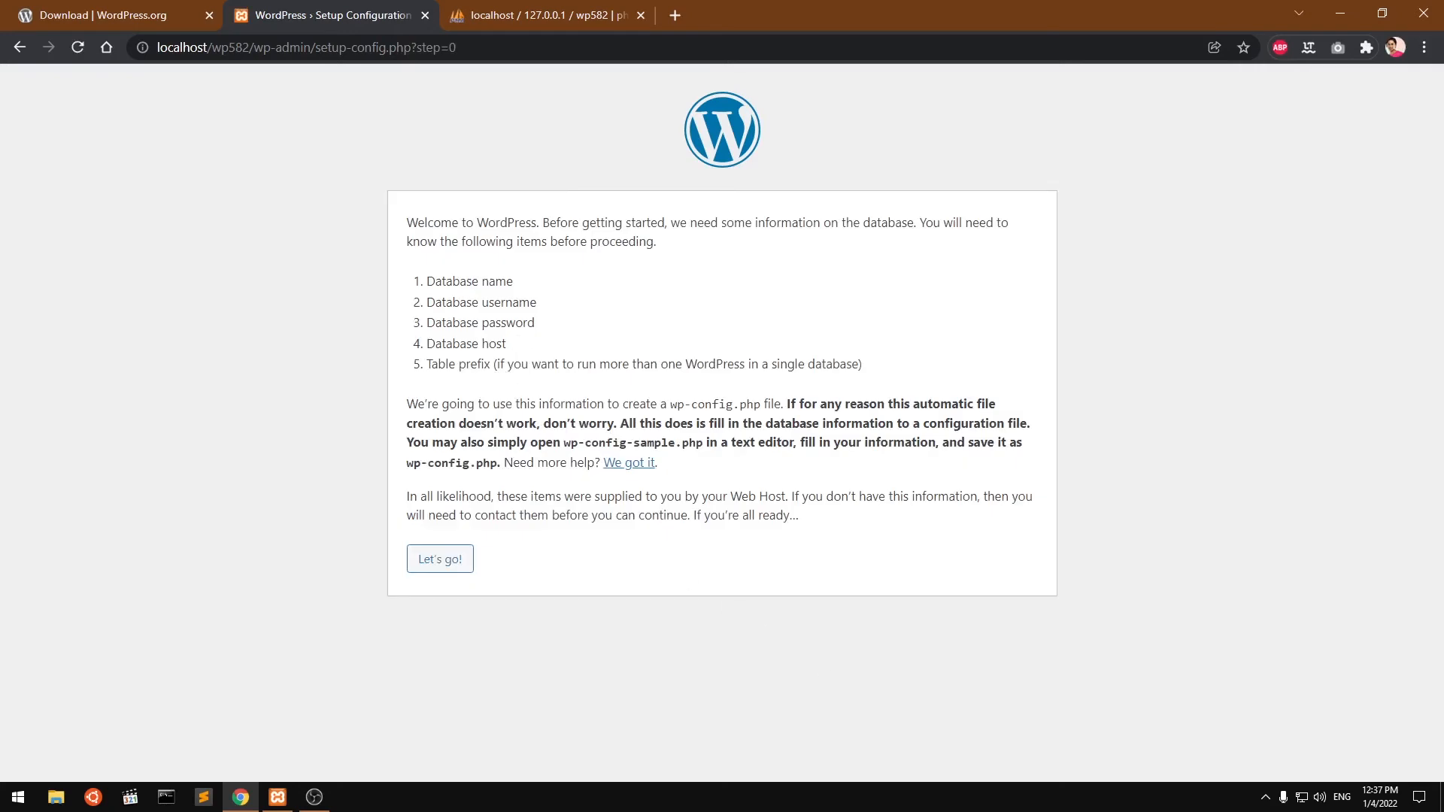
Review the database details required by the WordPress setup and proceed to the database connection form
drag(426, 281, 562, 346)
click(563, 344)
drag(424, 377, 685, 366)
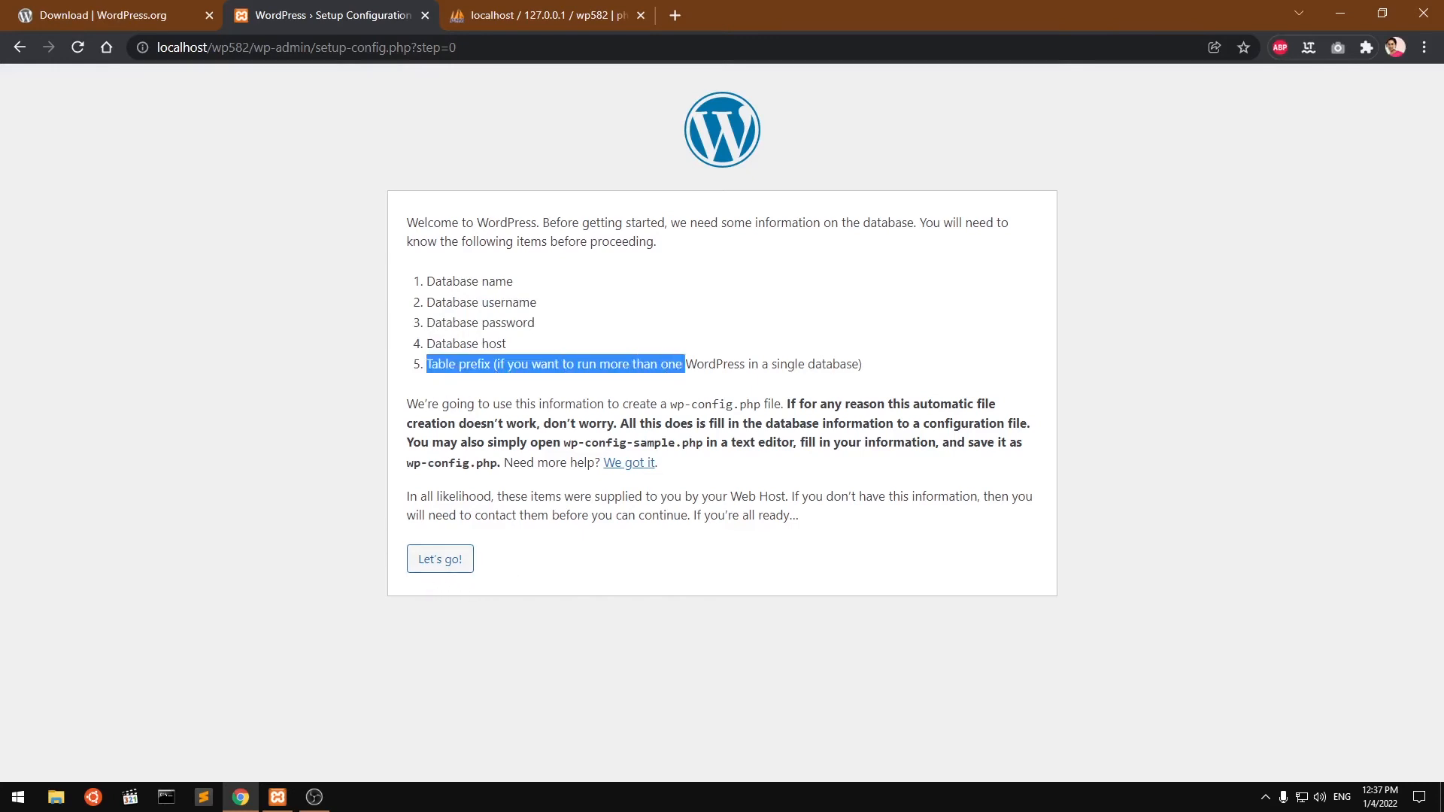
click(685, 366)
click(441, 561)
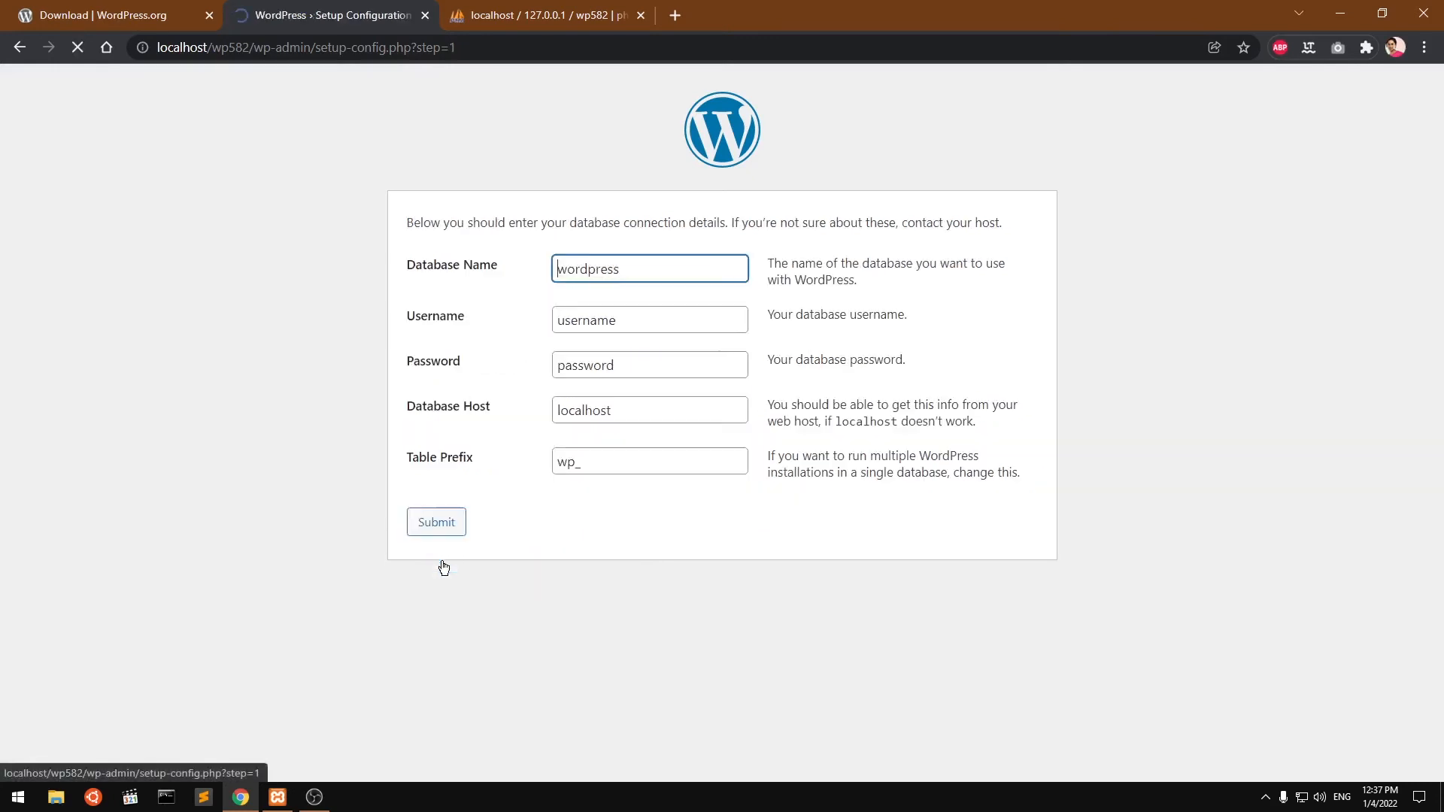
Set the database name to wp582 and the username to root, and leave the database password empty
double_click(589, 268)
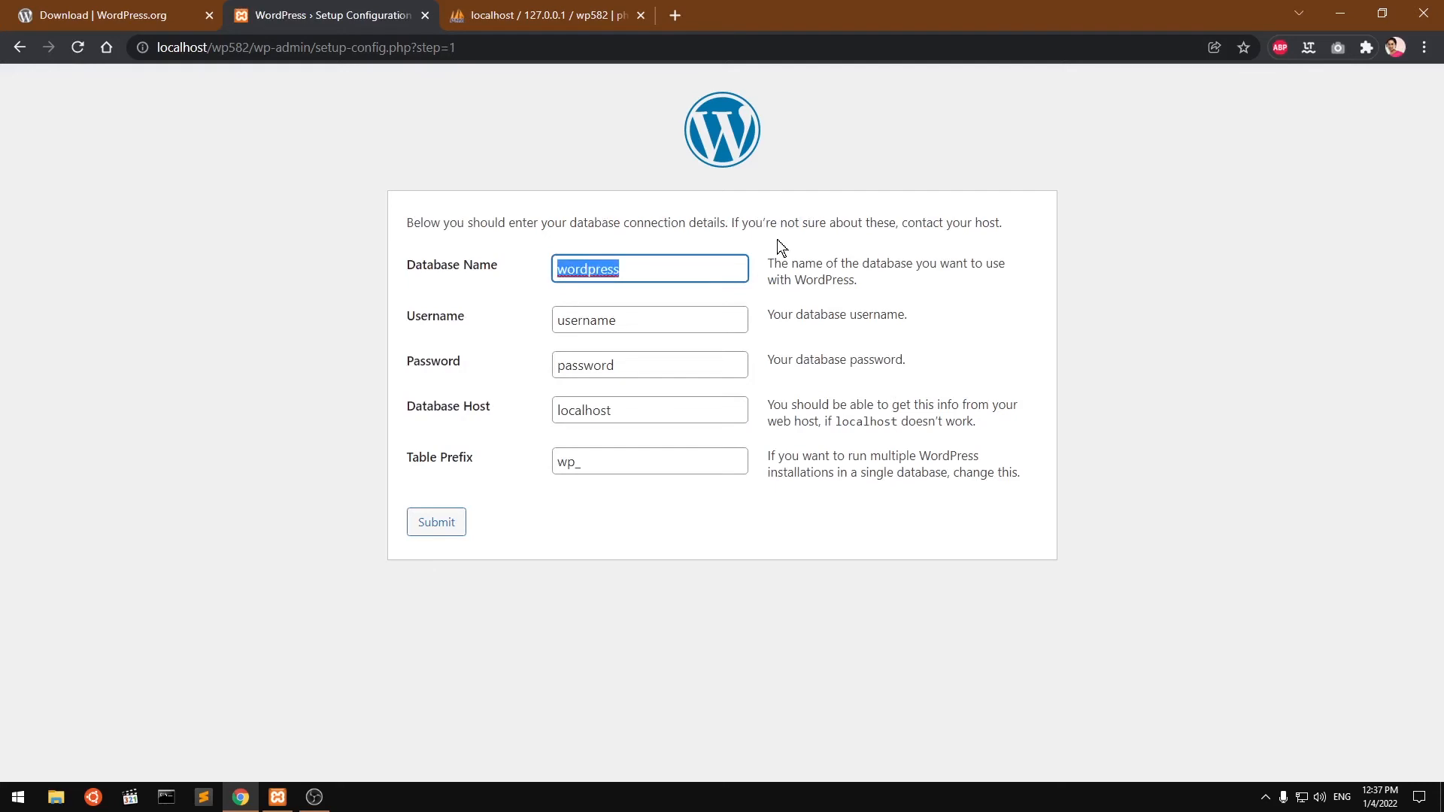
text(wp)
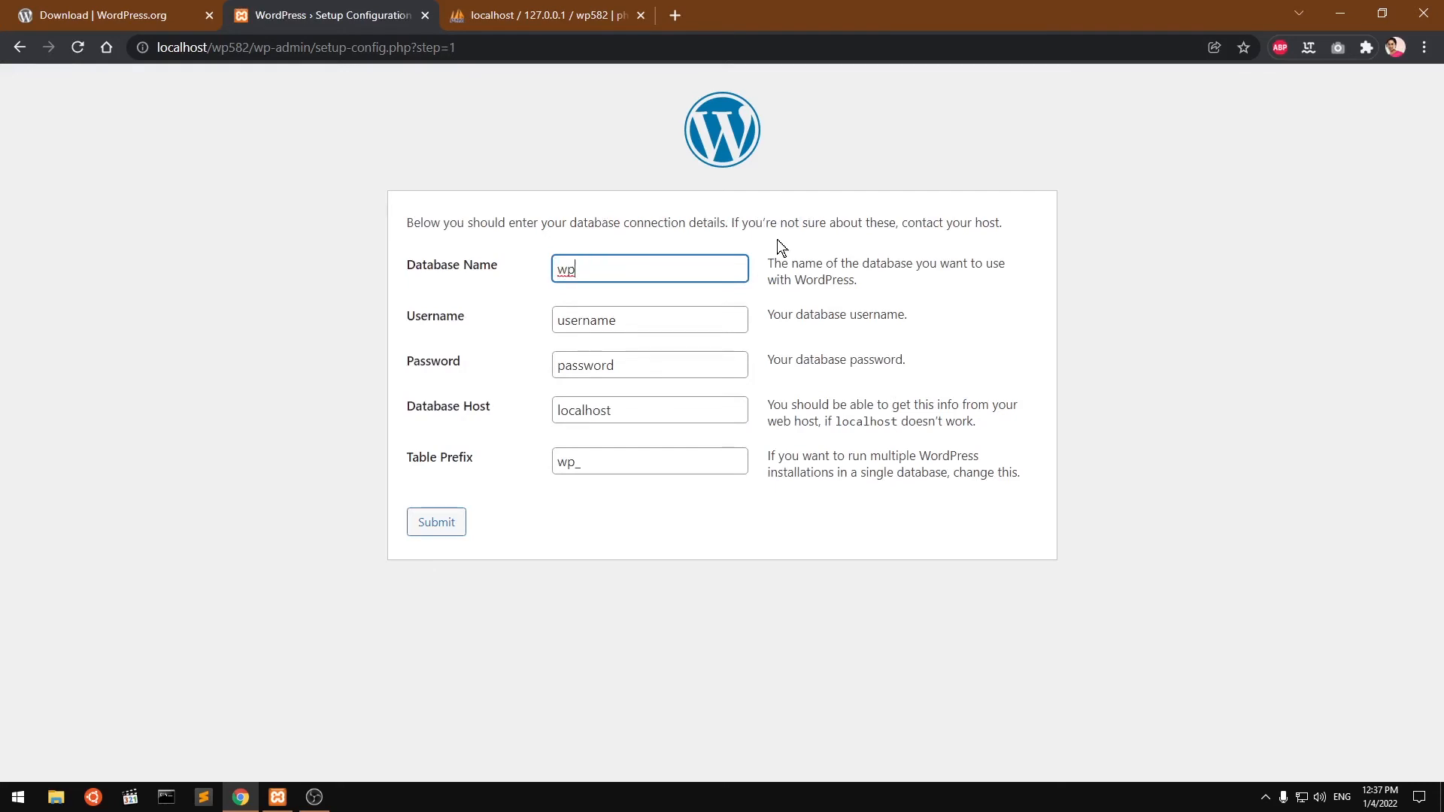
text(582)
key(Tab)
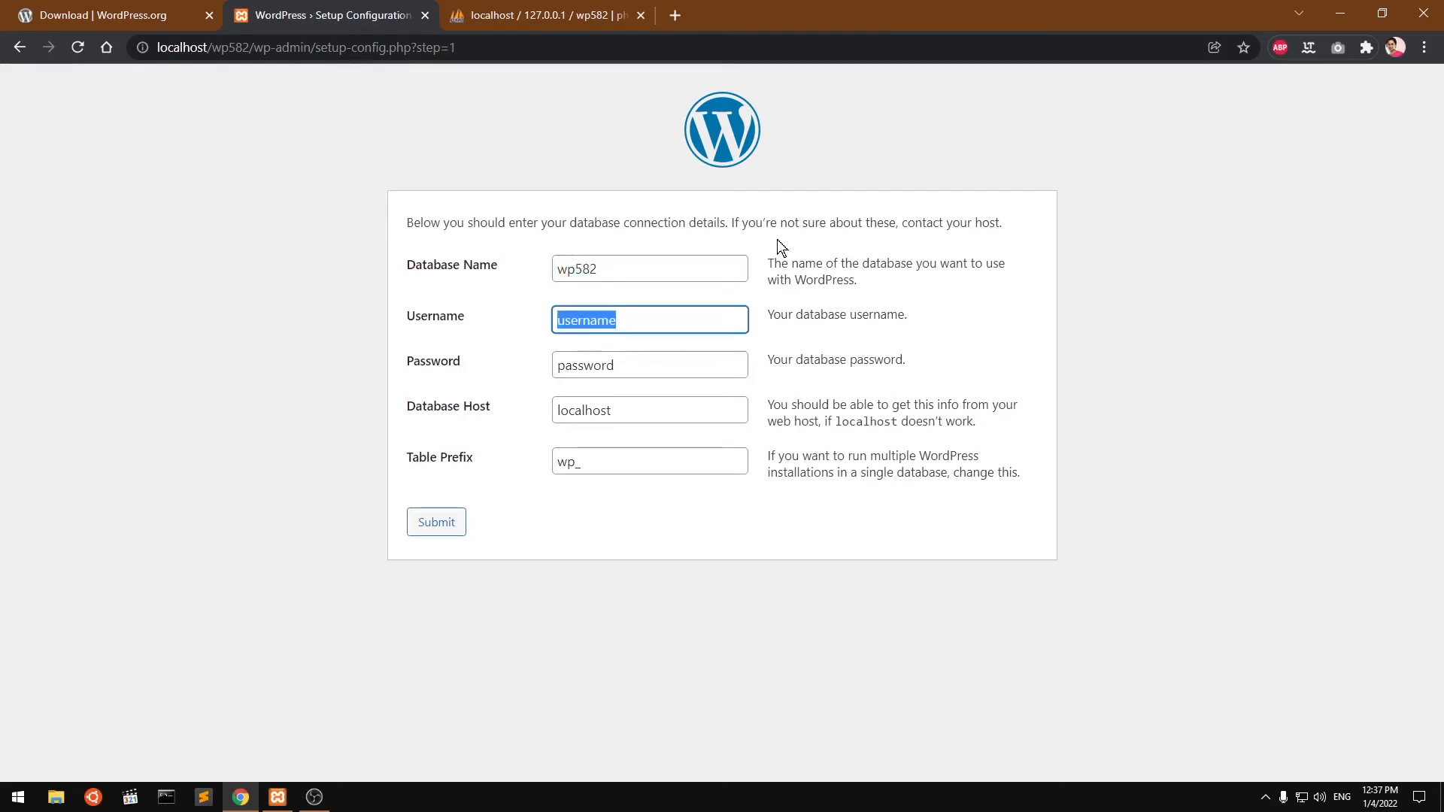
text(root)
key(Tab)
key(BackSpace)
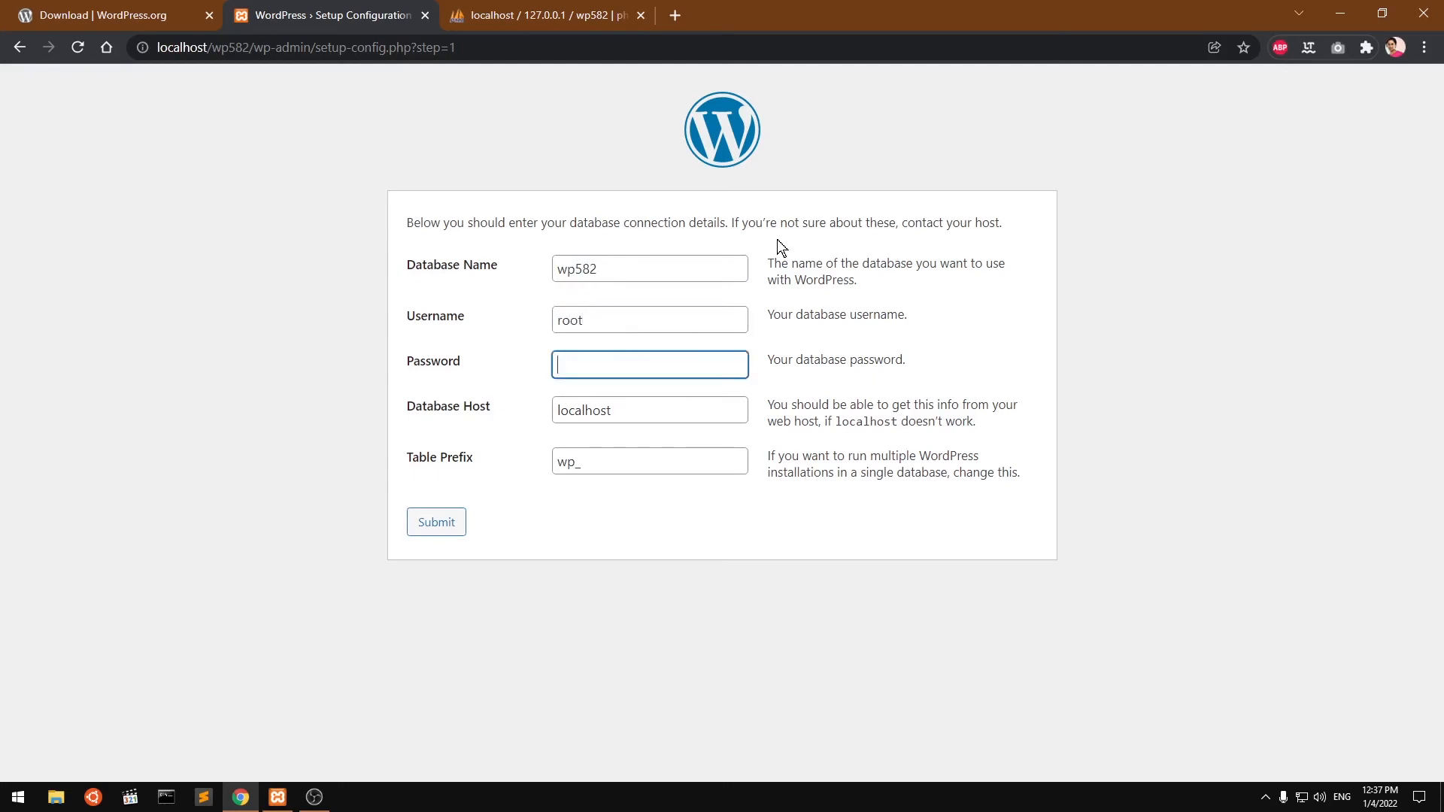
Keep localhost as the database host and wp_ as the table prefix, and submit the database connection details
key(Tab)
key(Tab)
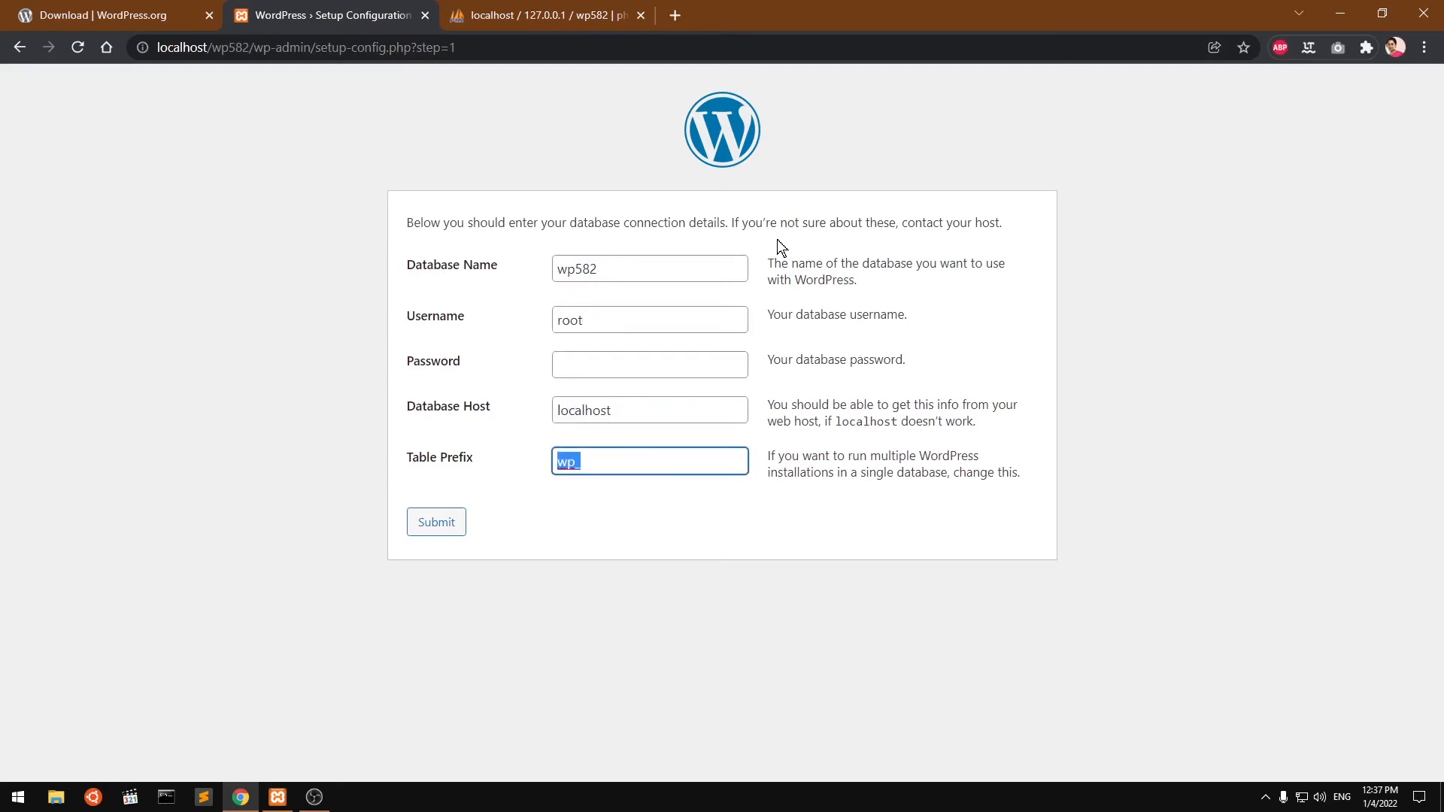
key(Home)
click(652, 516)
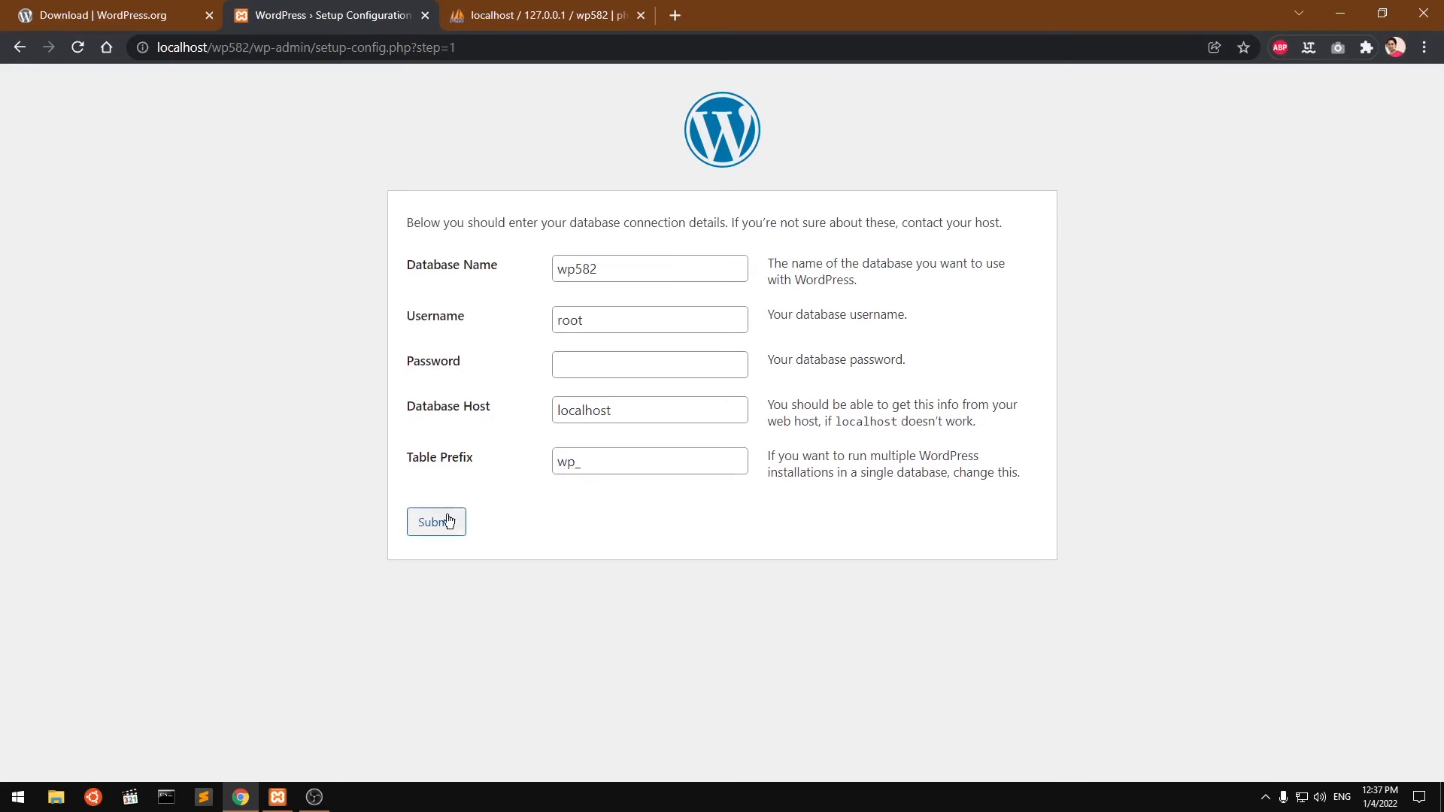
drag(587, 462, 544, 463)
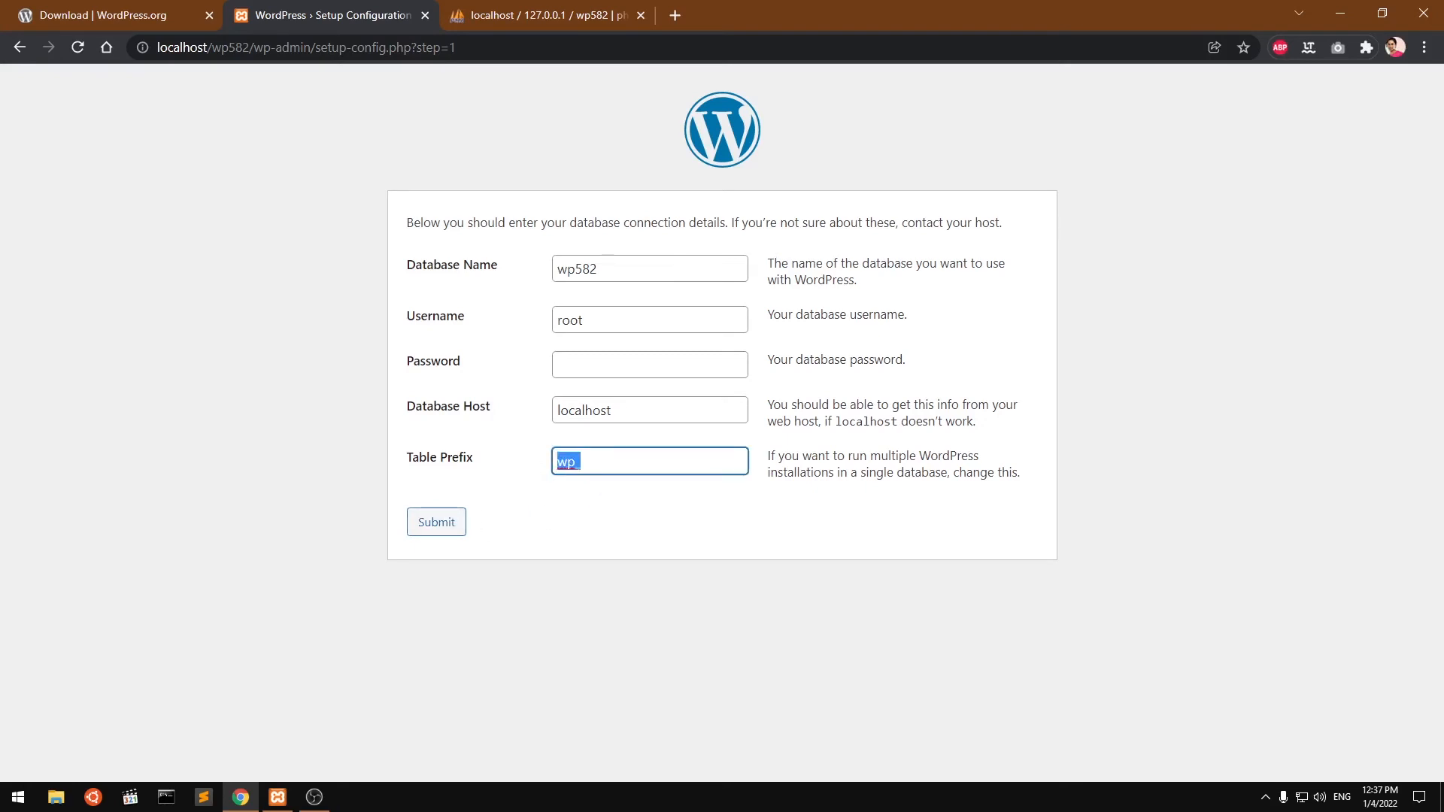
drag(764, 455, 1076, 480)
click(762, 468)
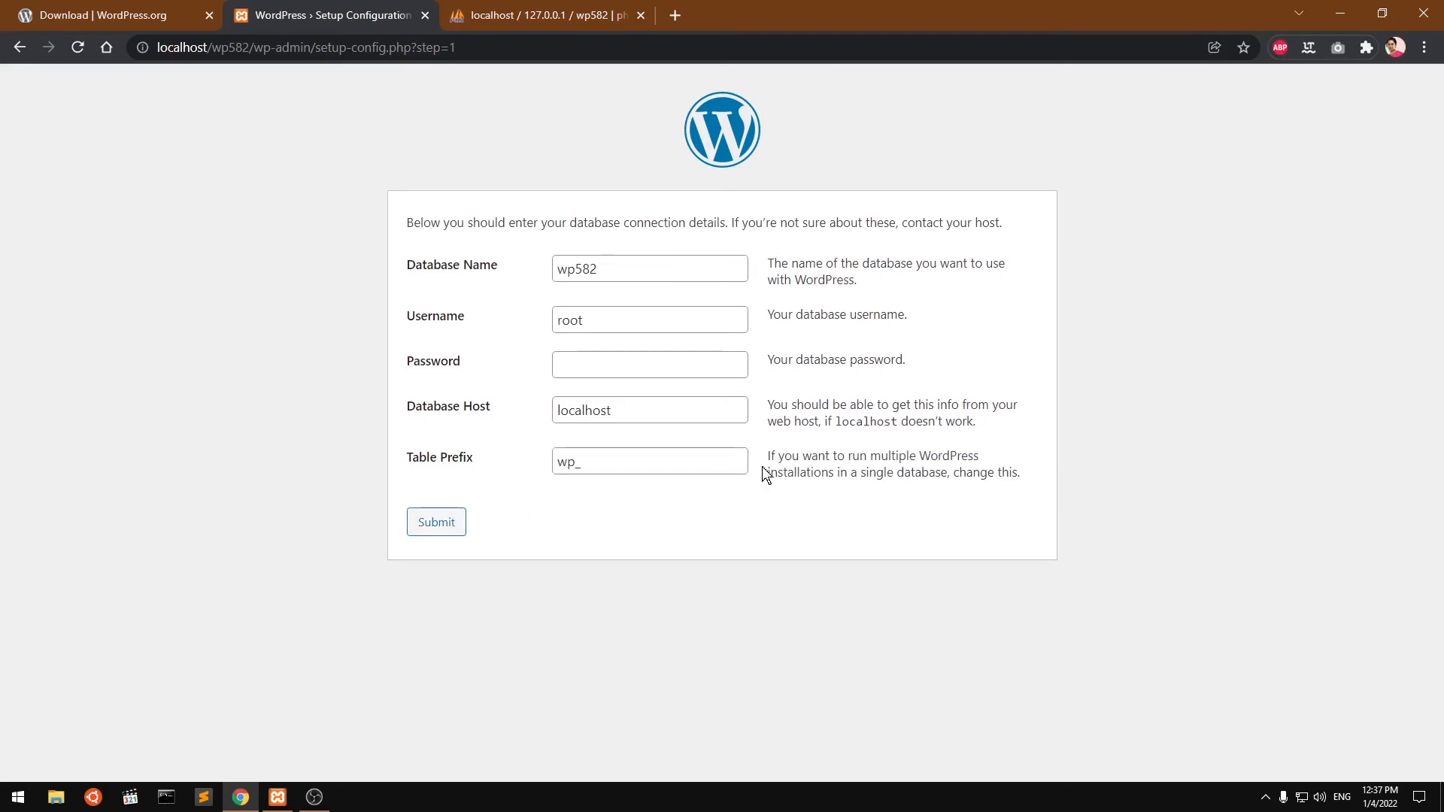
drag(767, 457, 956, 491)
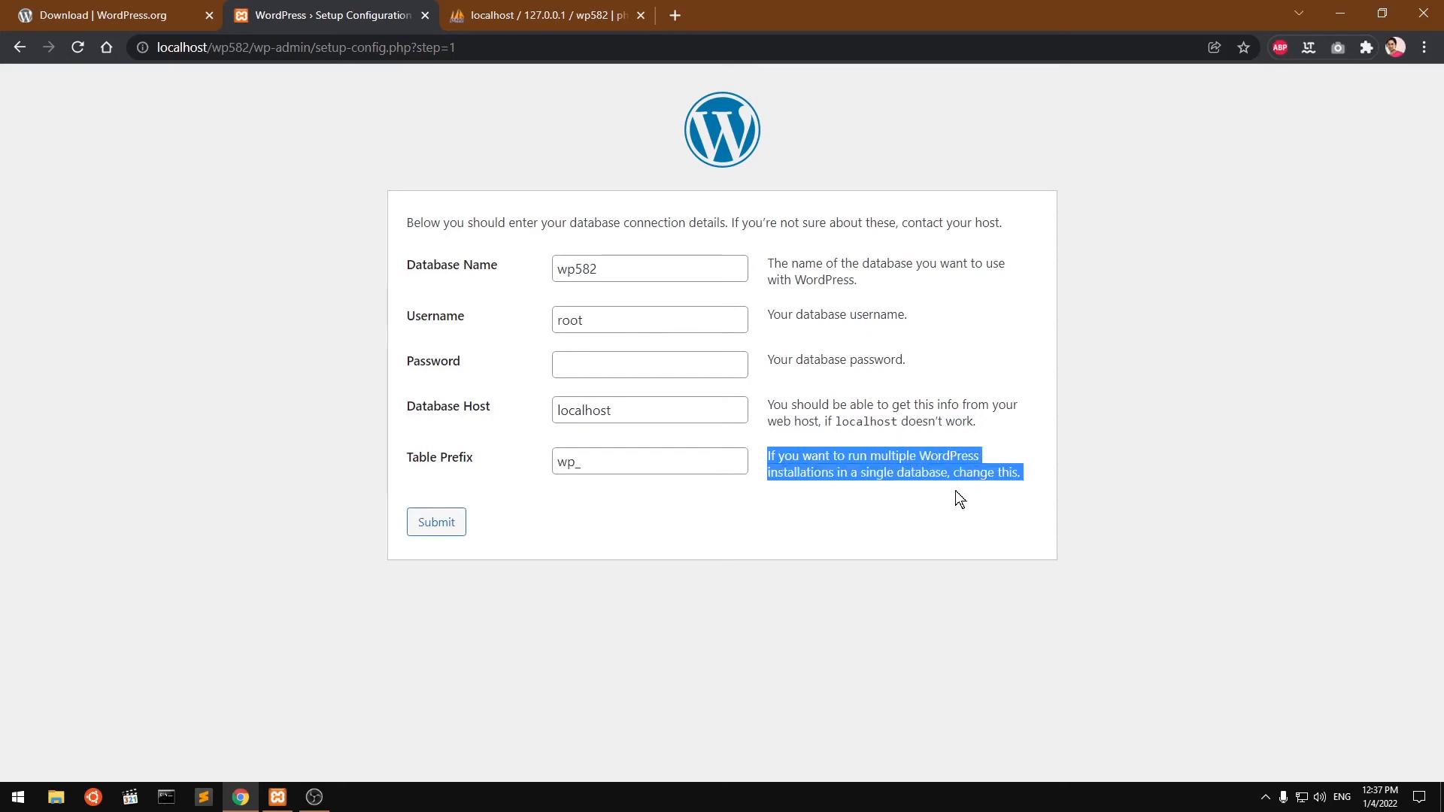
click(928, 498)
click(595, 462)
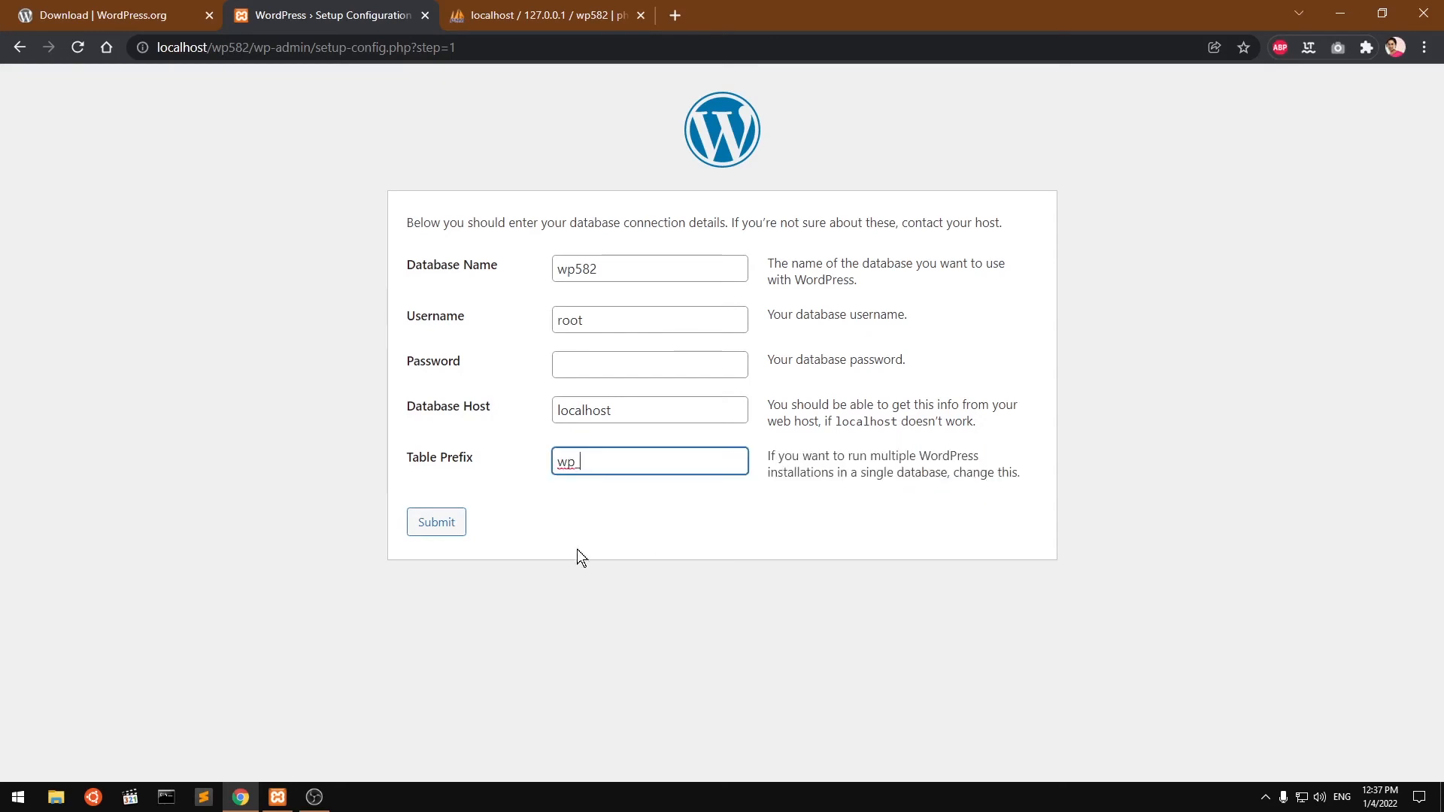
click(432, 531)
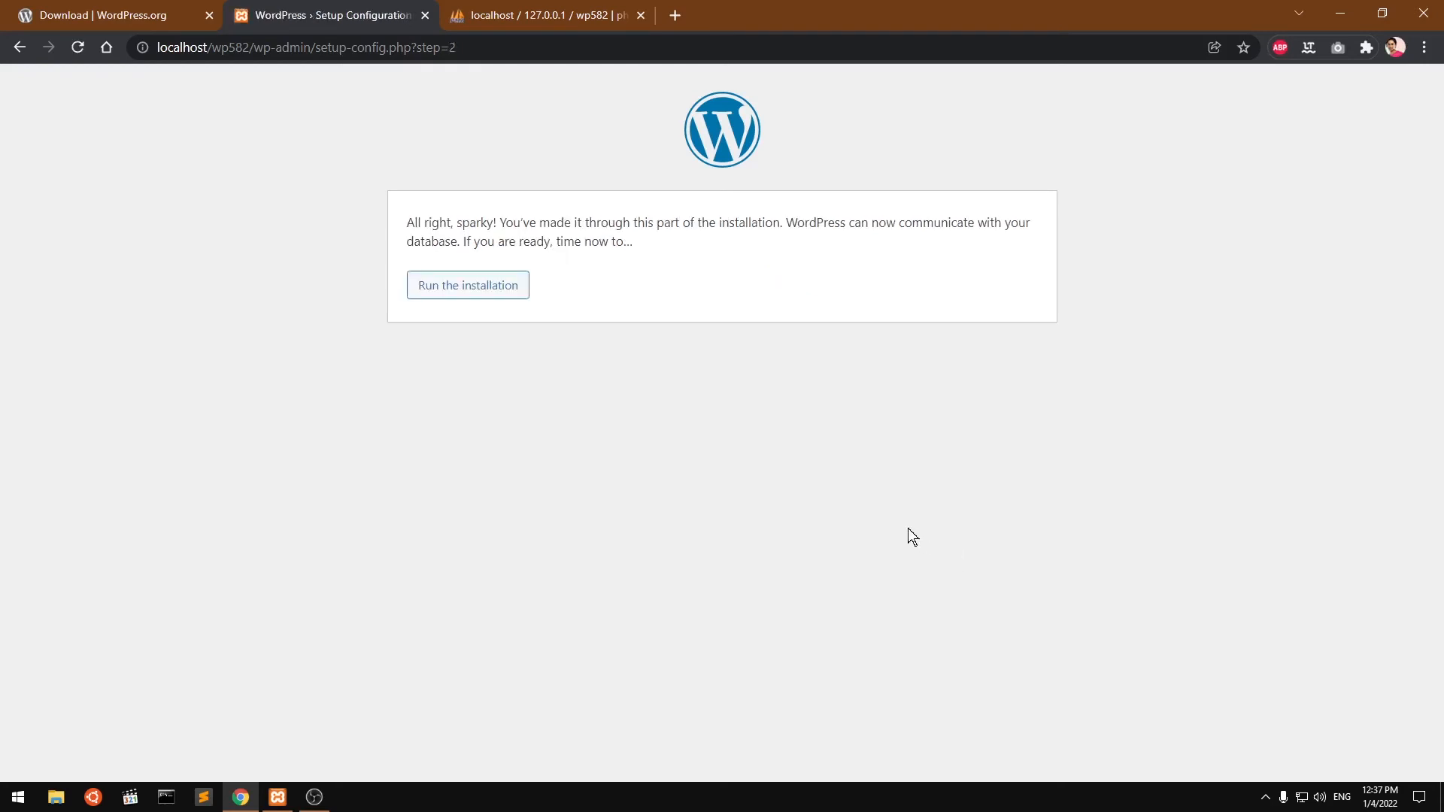
Run the WordPress installation and set the site title to WP2022
click(501, 290)
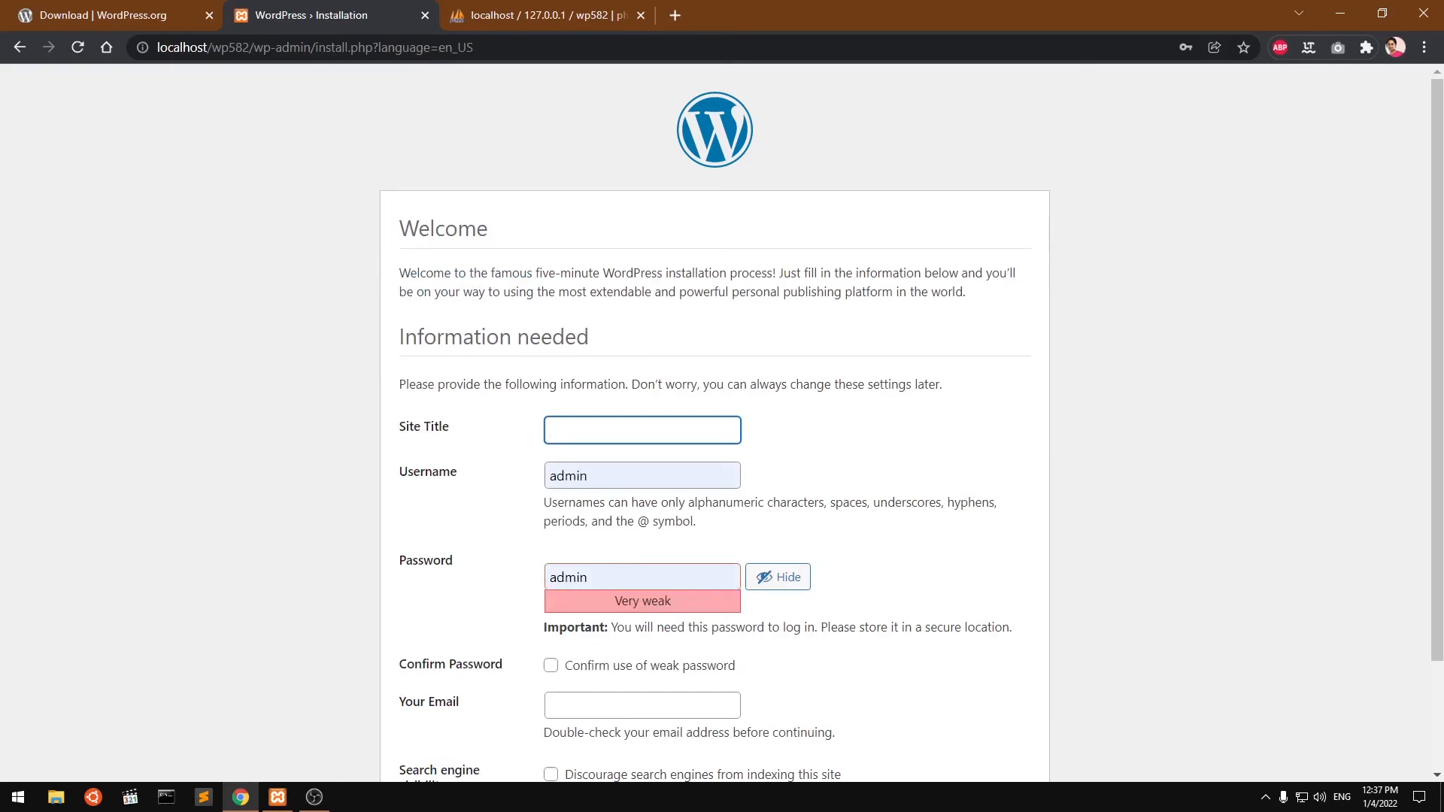
text(WP202)
key(shift+Left)
key(shift+Left)
key(shift+Left)
key(shift+Left)
key(shift+Left)
click(830, 434)
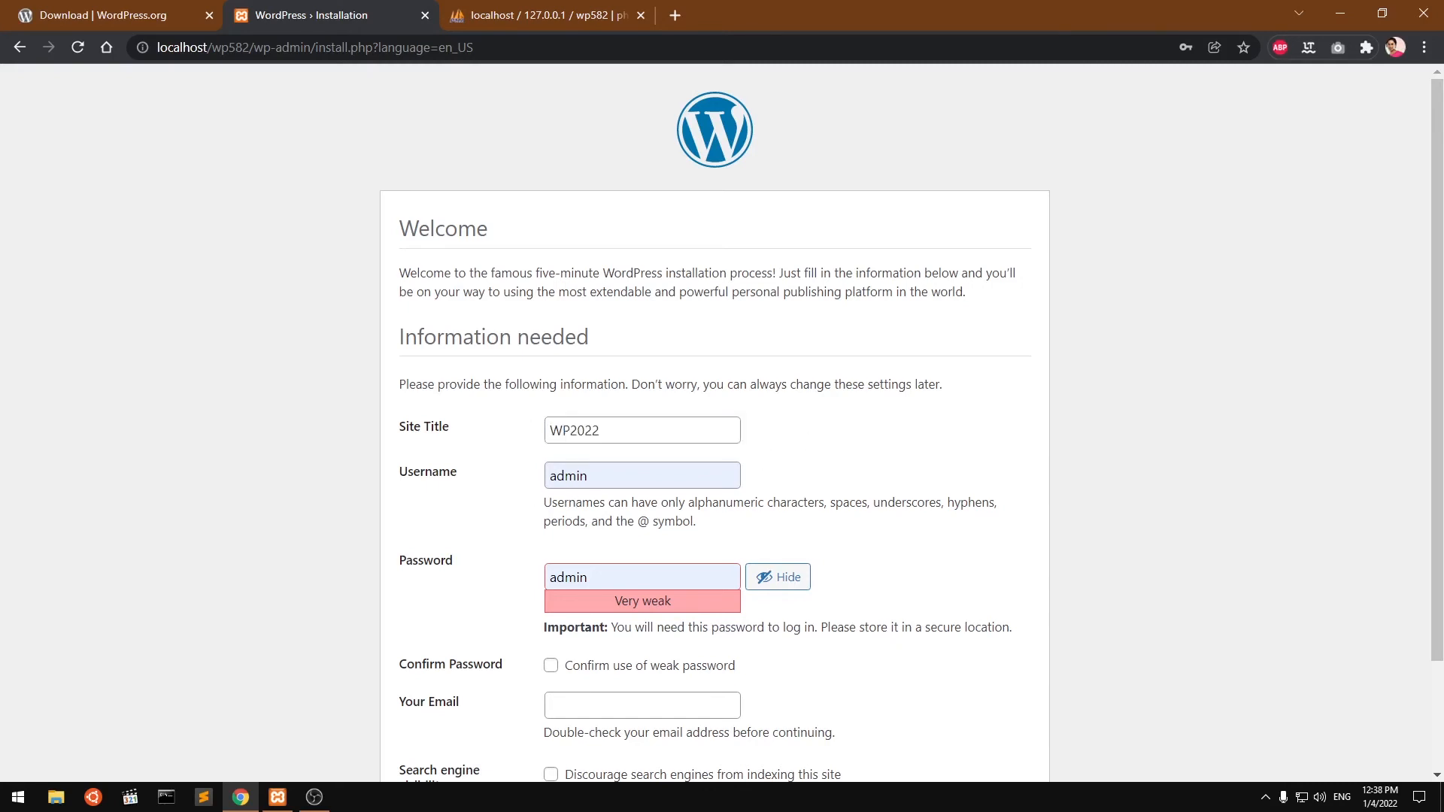
Keep the prefilled username admin and the prefilled password, and confirm the use of a weak password
click(566, 475)
click(510, 561)
click(579, 577)
click(979, 516)
scroll(979, 515, down, 2)
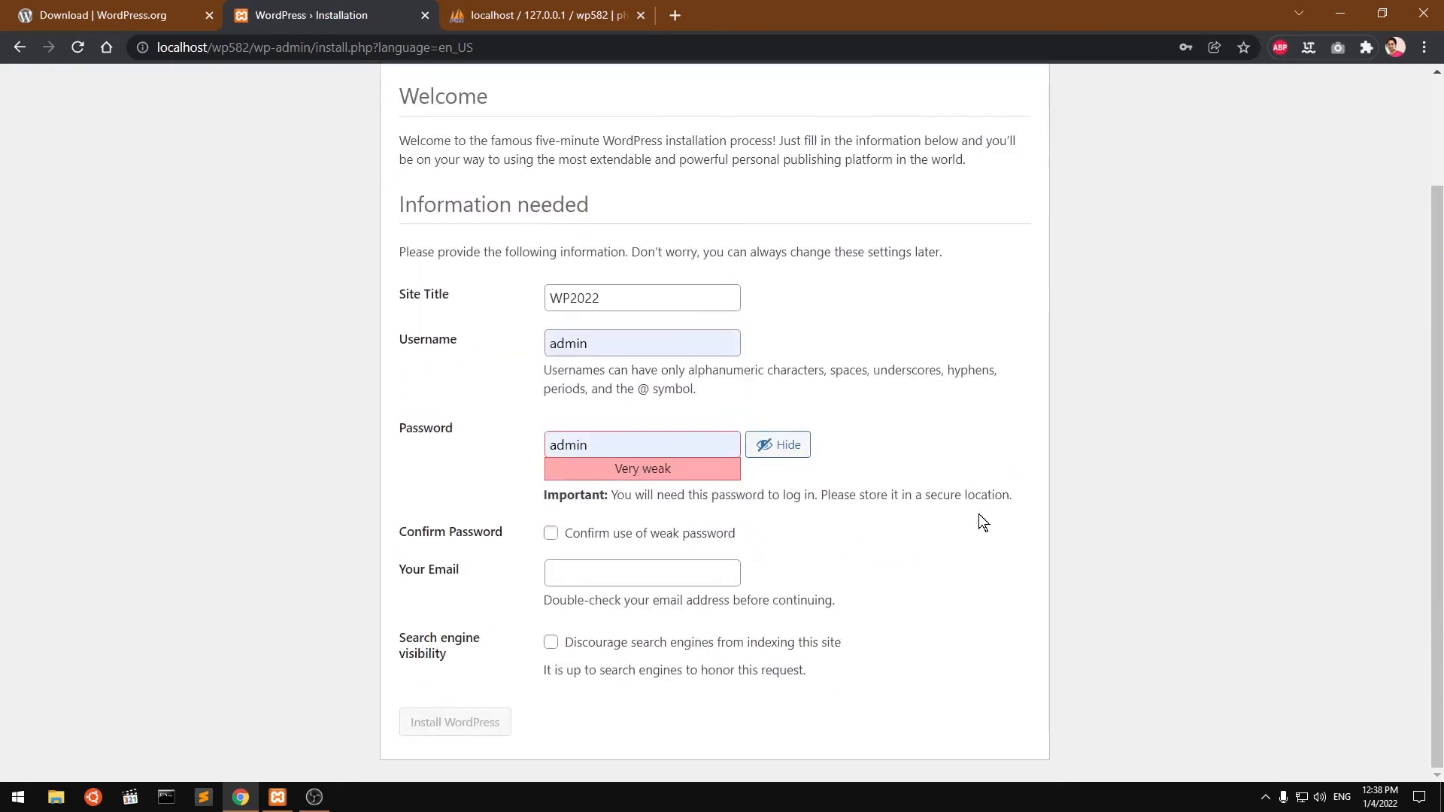
click(551, 537)
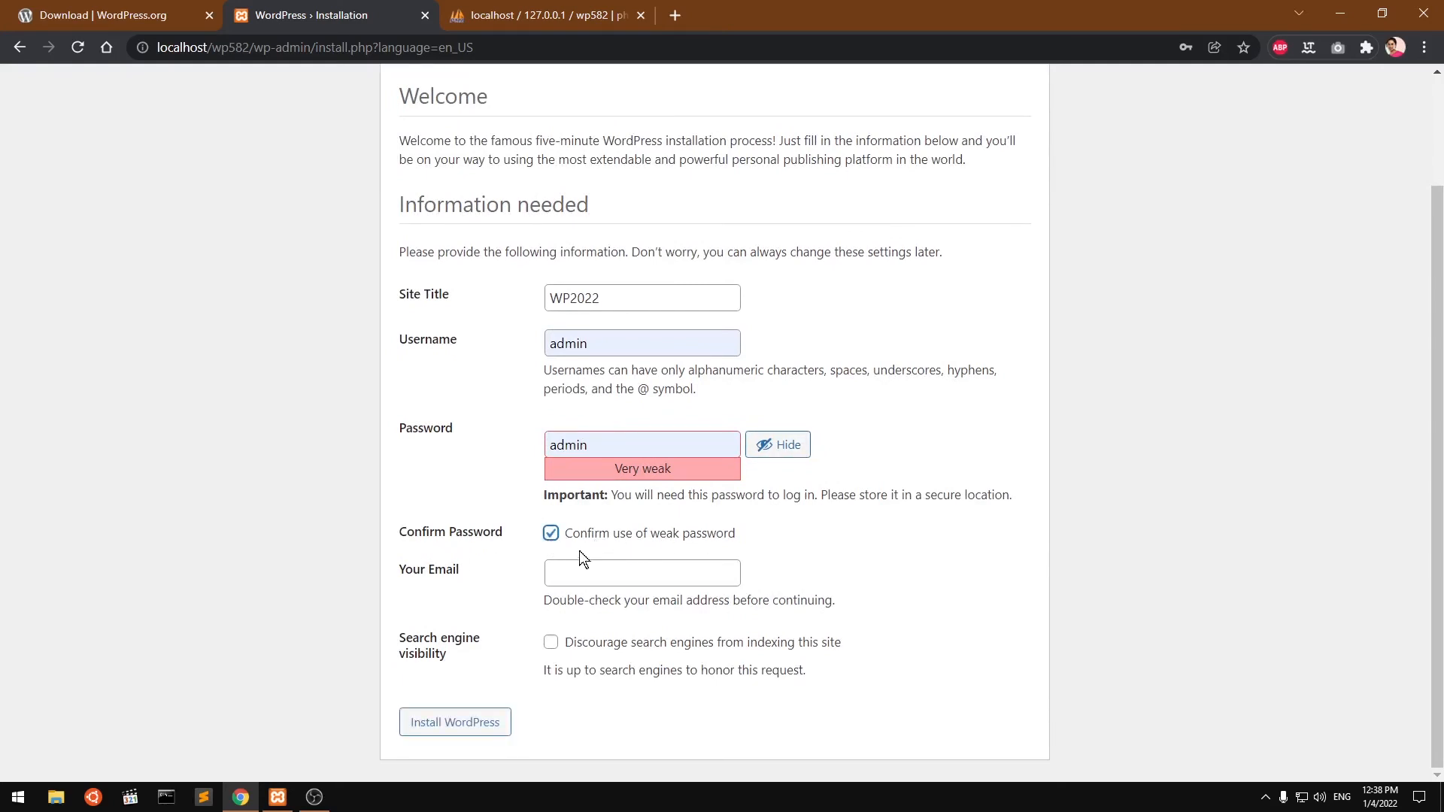
Enter the administrator's e-mail address, install WordPress and continue to its login page
click(685, 563)
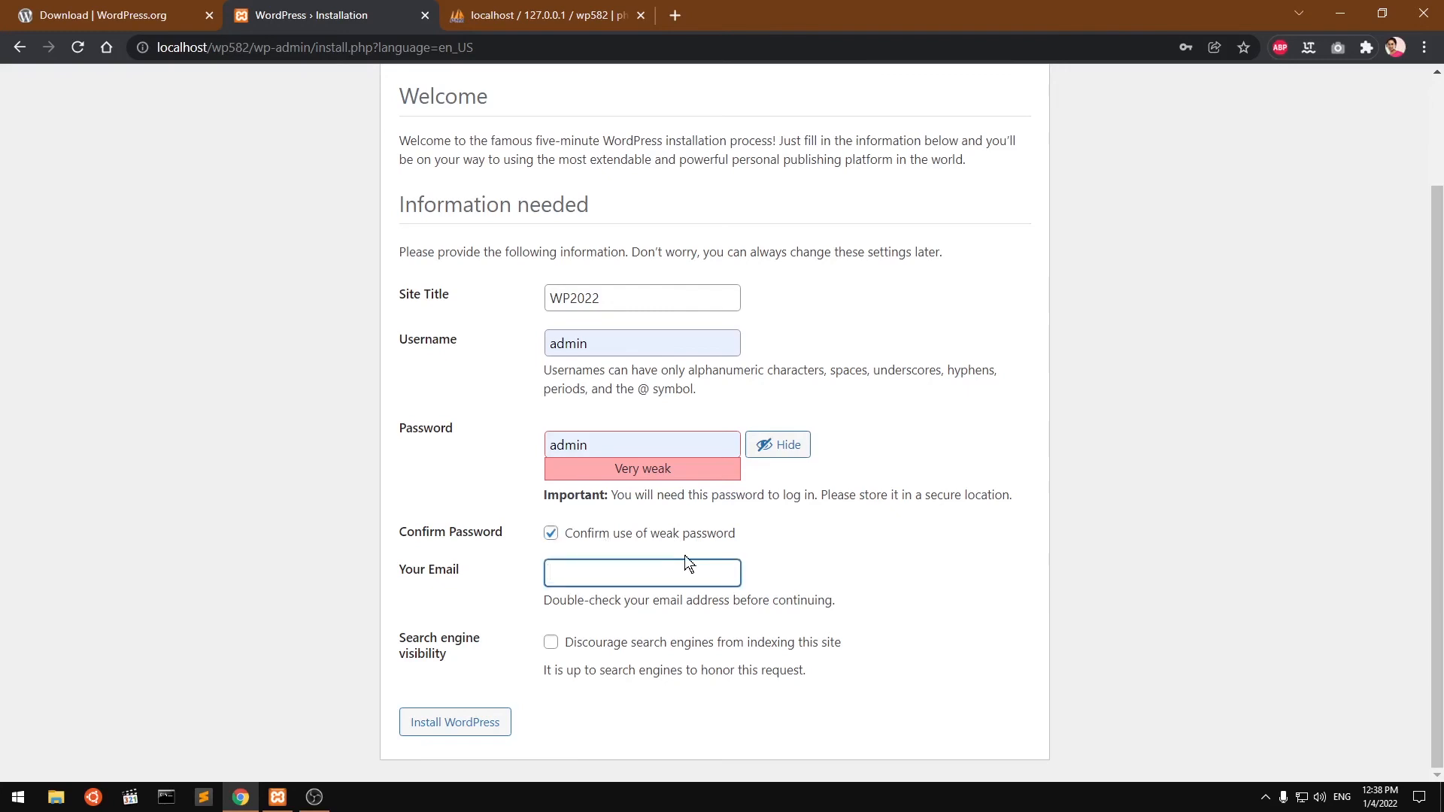
text(admin@admin.com)
click(434, 728)
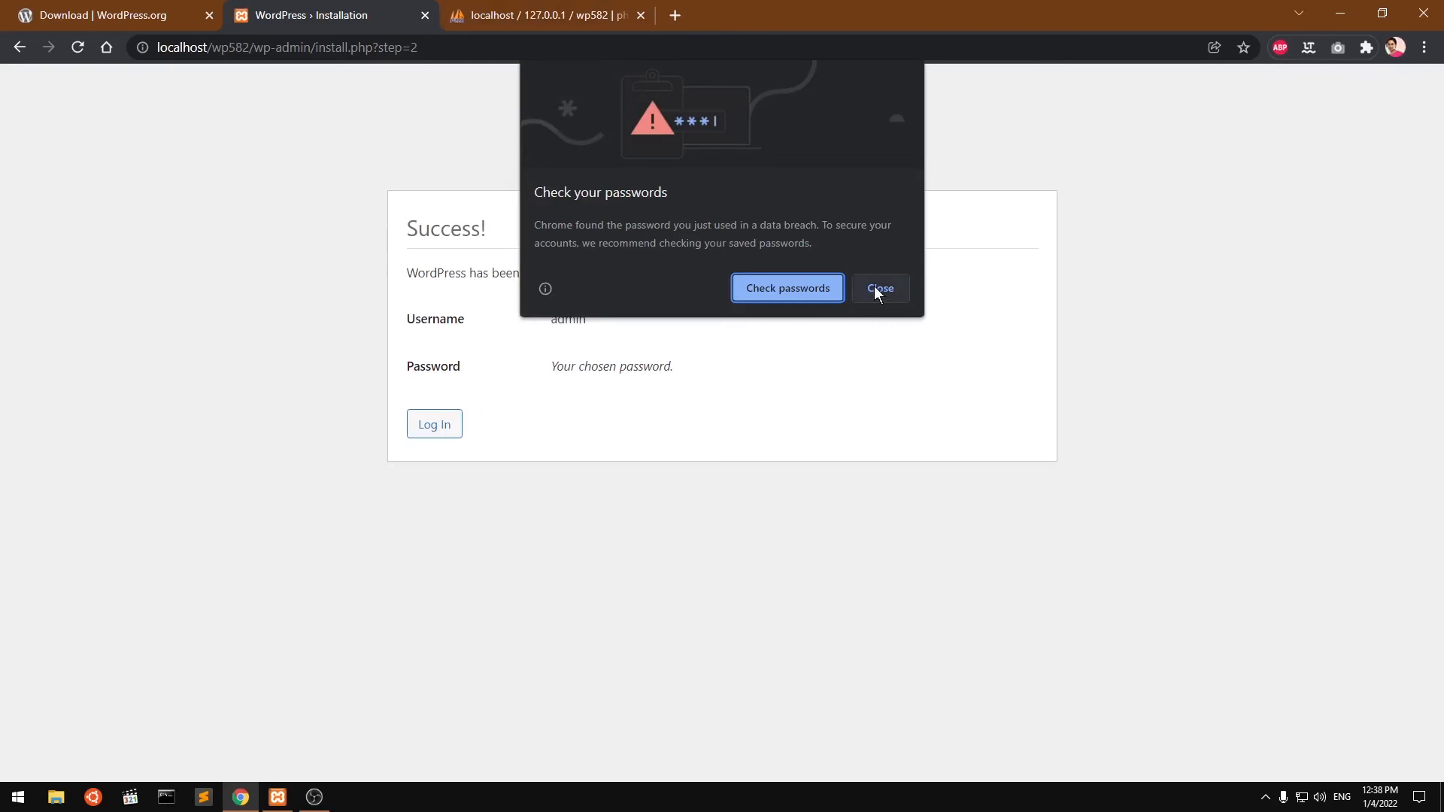
click(875, 288)
click(423, 426)
Check the tables of the wp582 database in phpMyAdmin, and log in to the WP2022 dashboard with the prefilled credentials
click(478, 8)
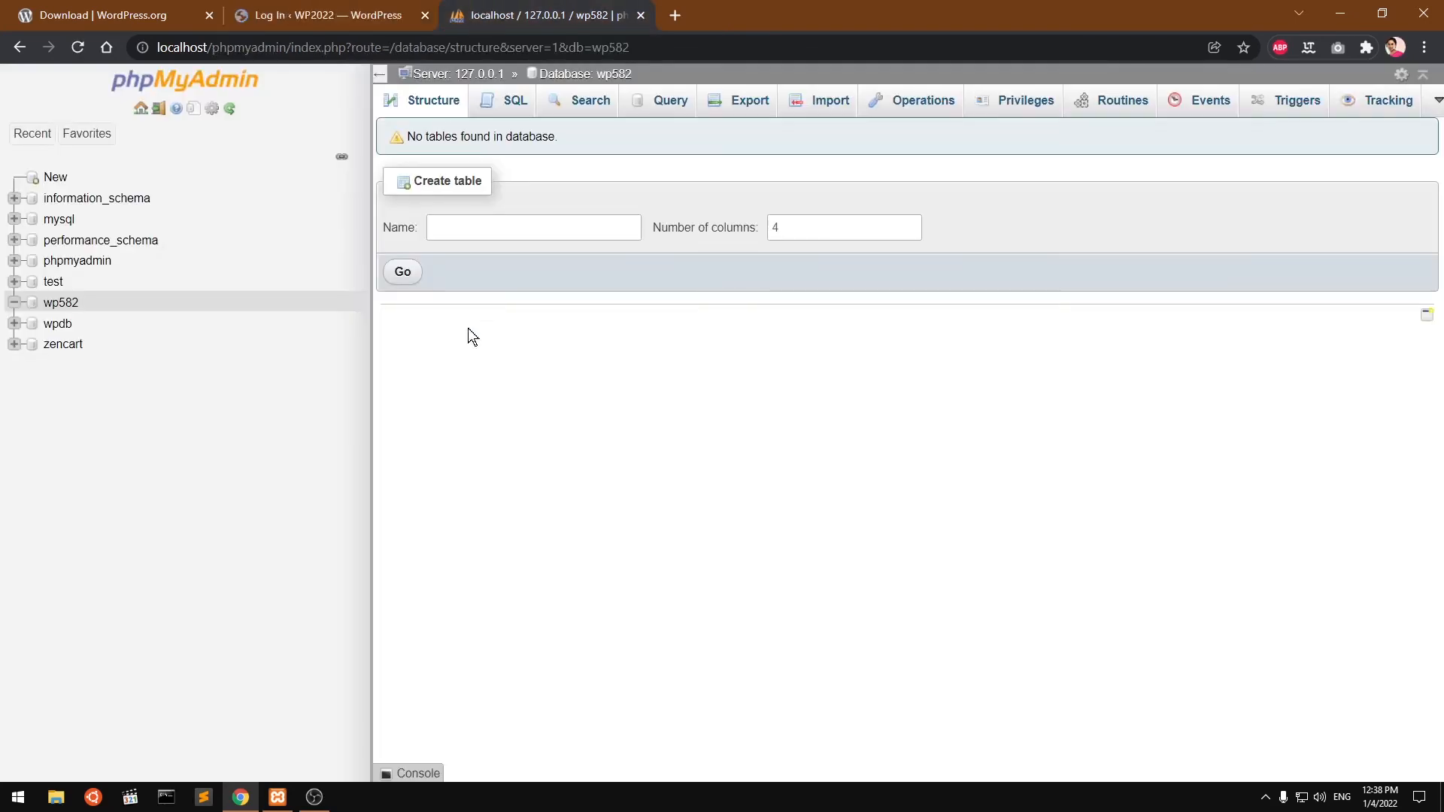
click(59, 303)
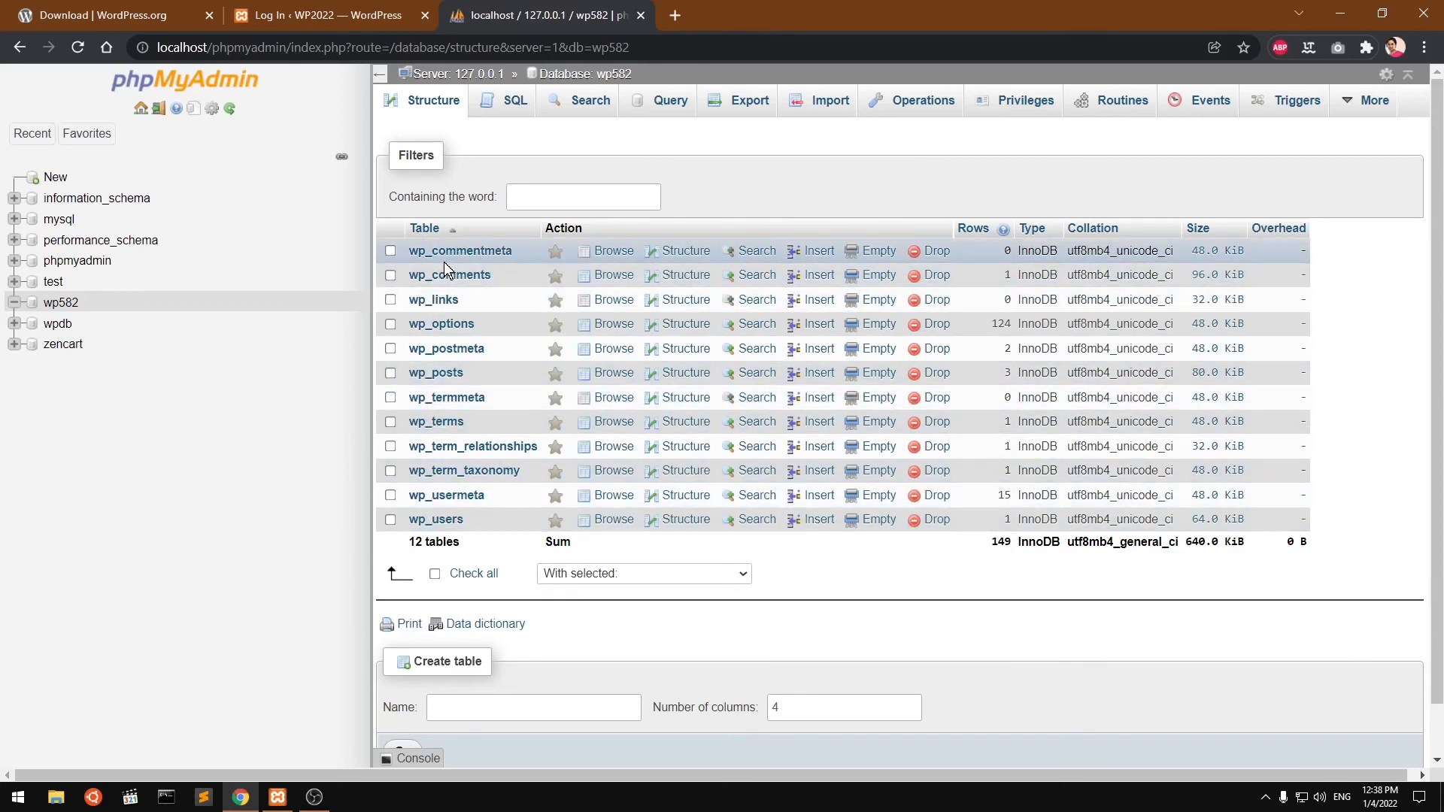
click(374, 9)
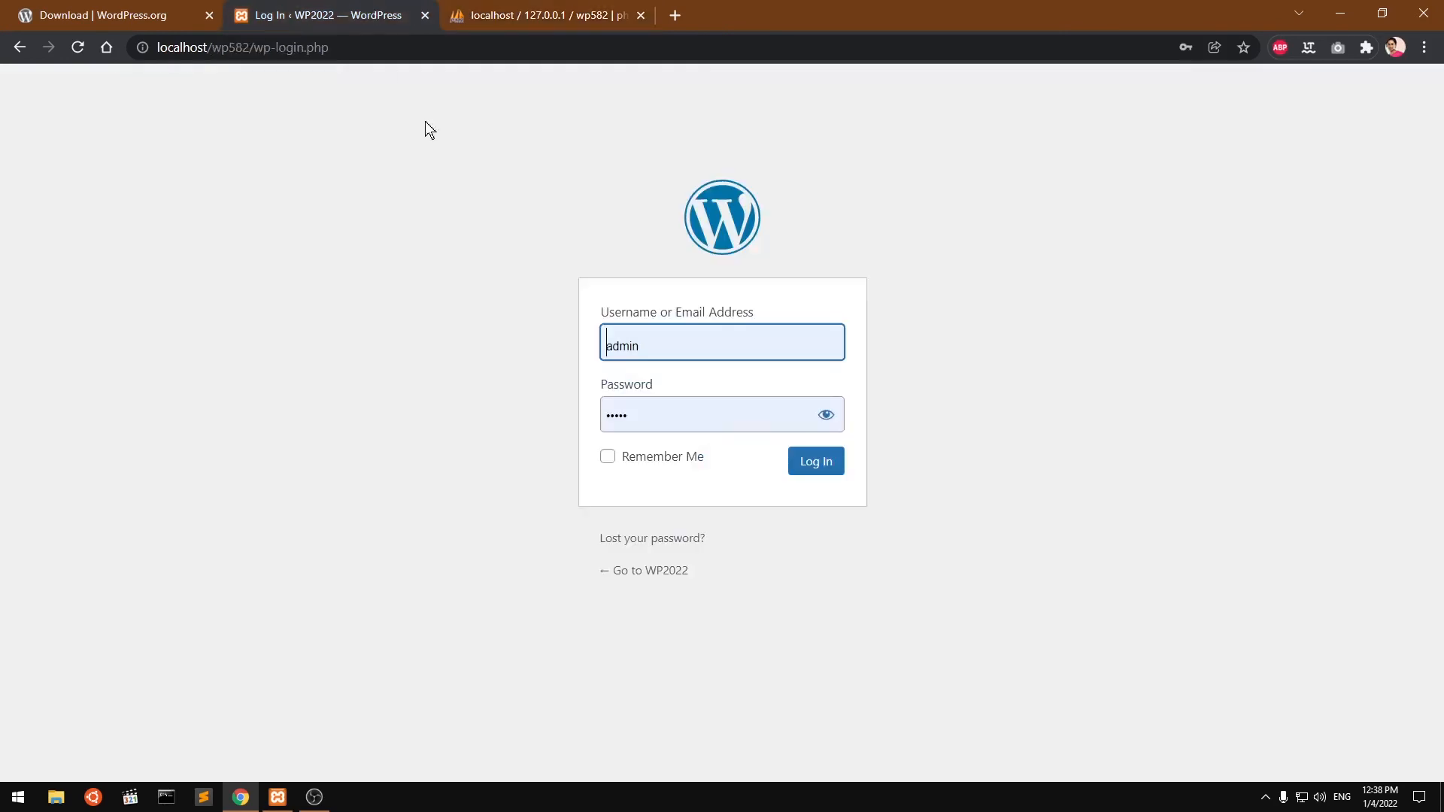
click(824, 474)
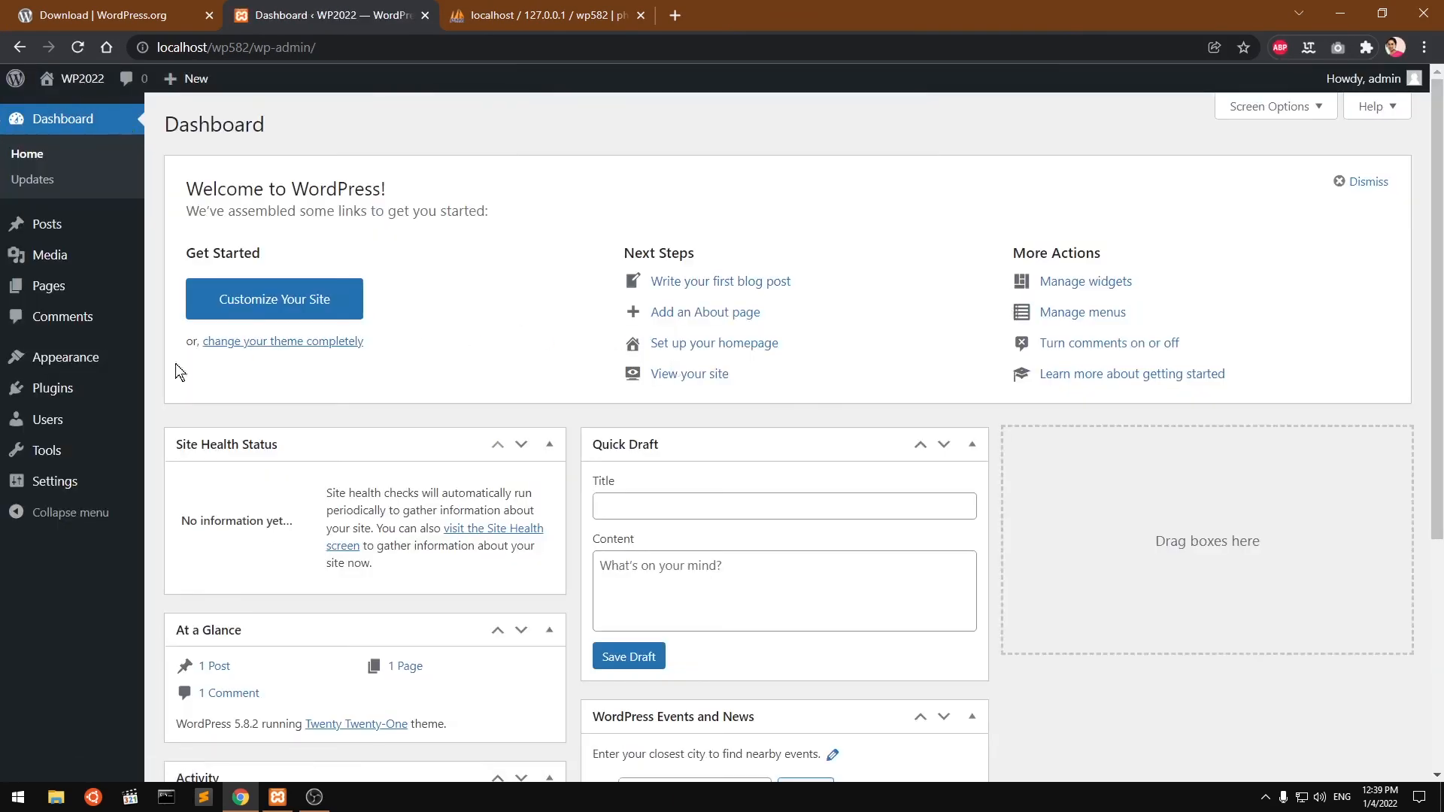
Delete the inactive Twenty Nineteen and Twenty Twenty themes from the site
click(45, 360)
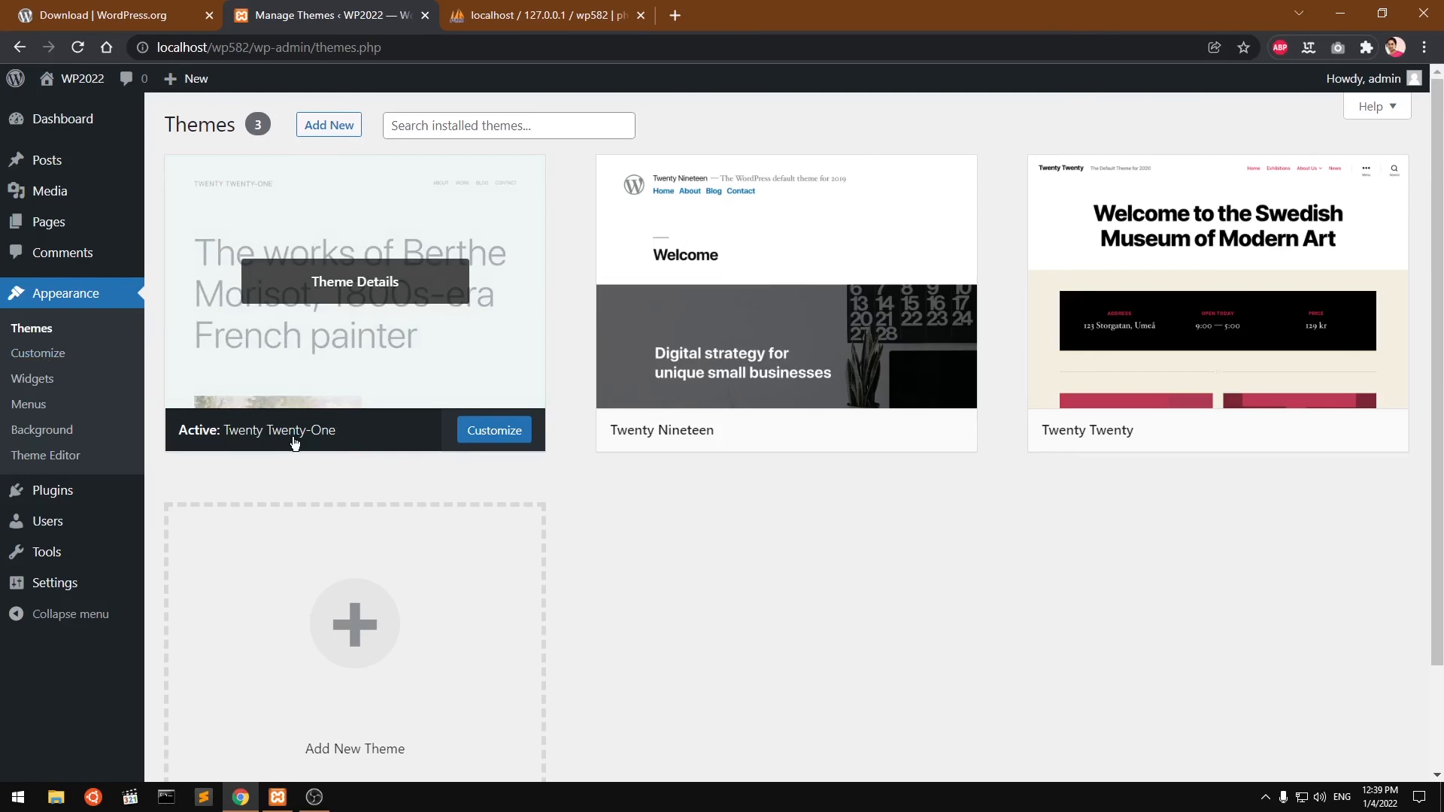
click(777, 290)
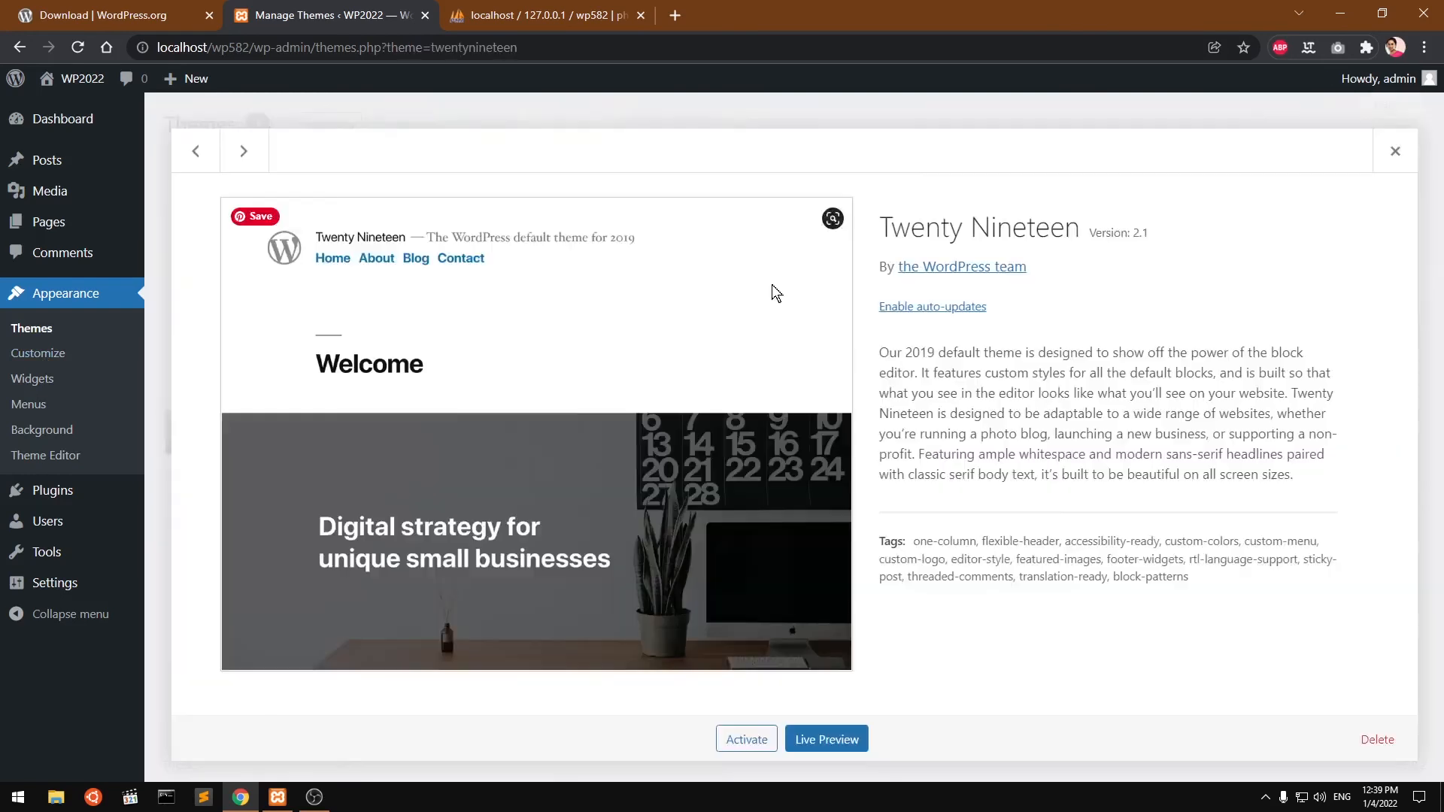
click(1384, 741)
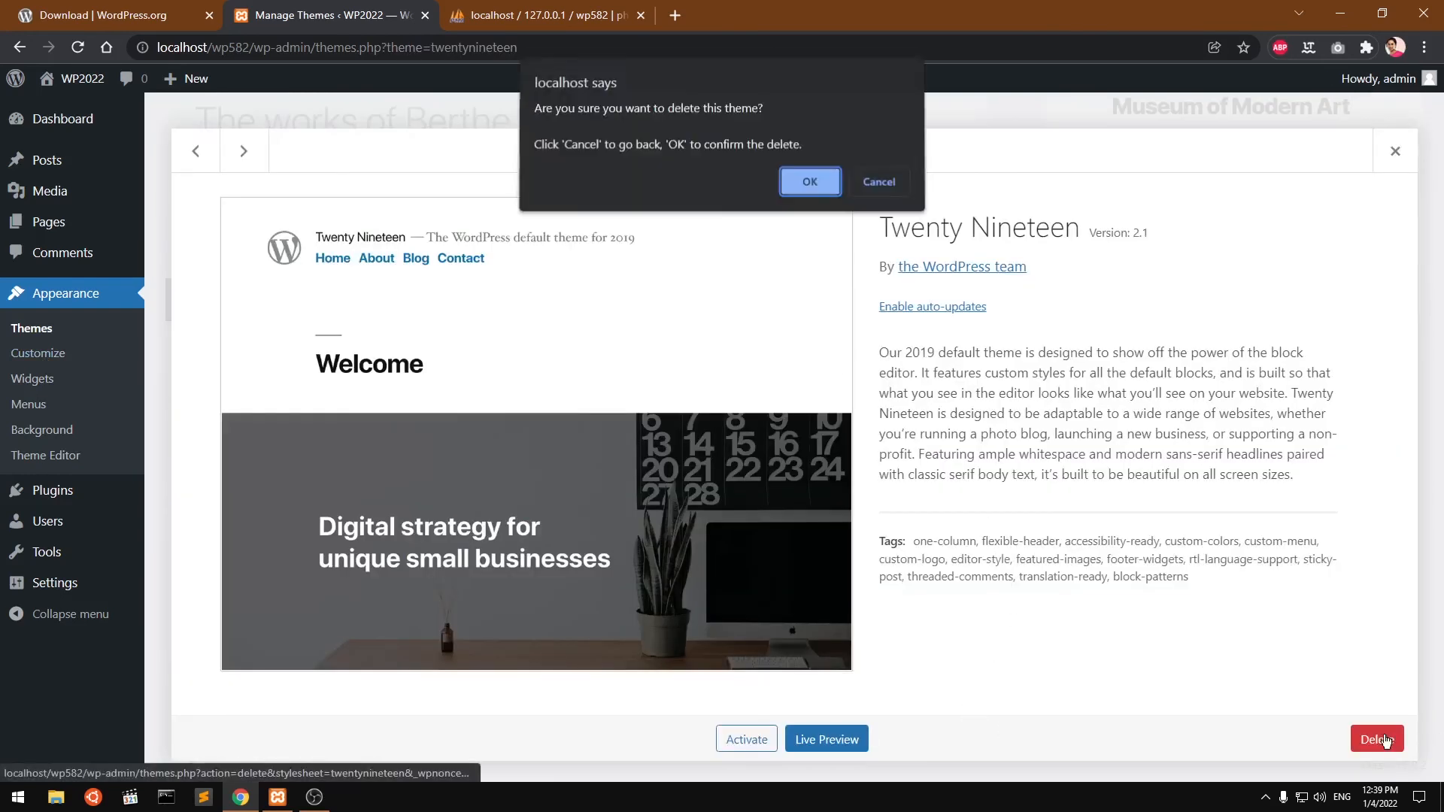
click(817, 188)
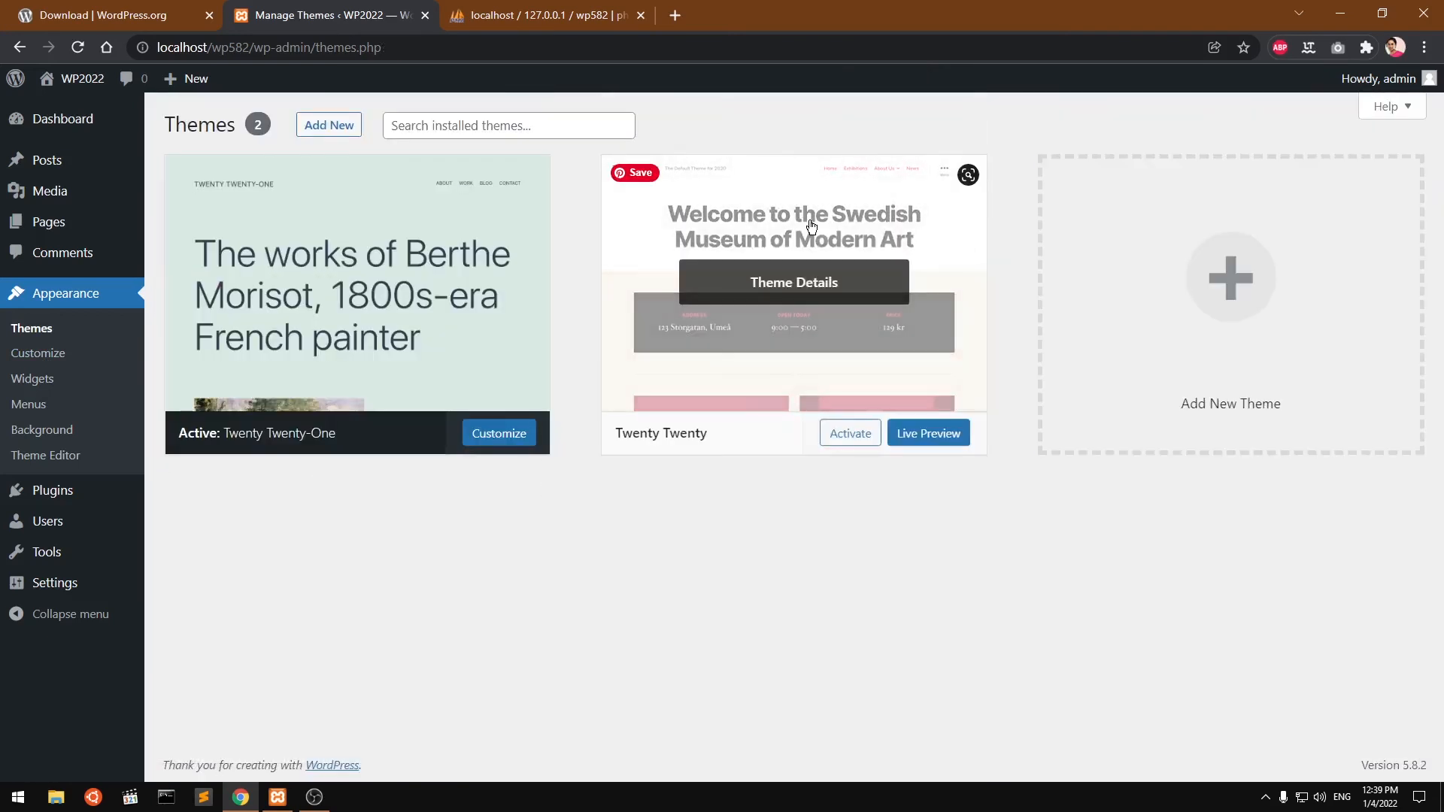
click(811, 214)
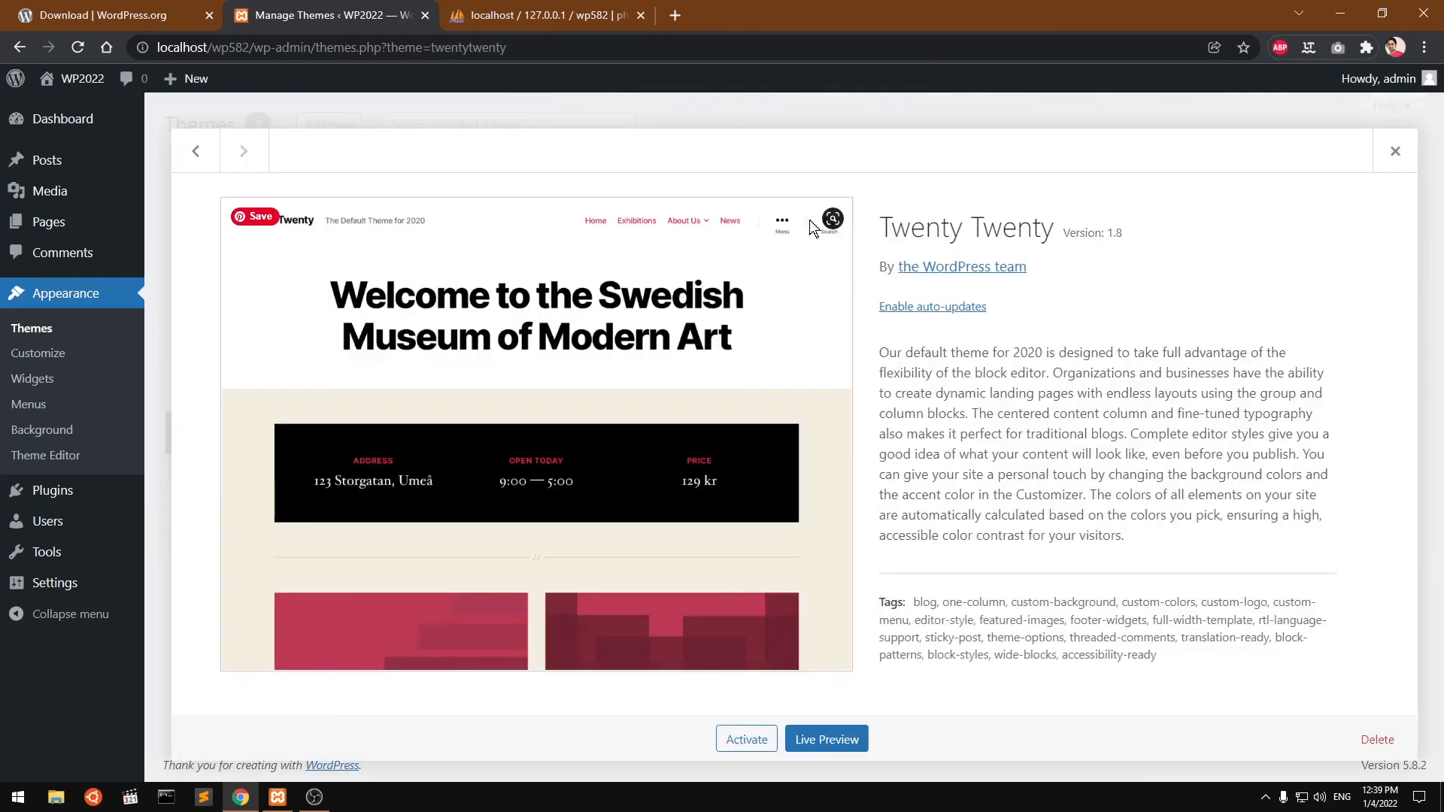
click(1377, 739)
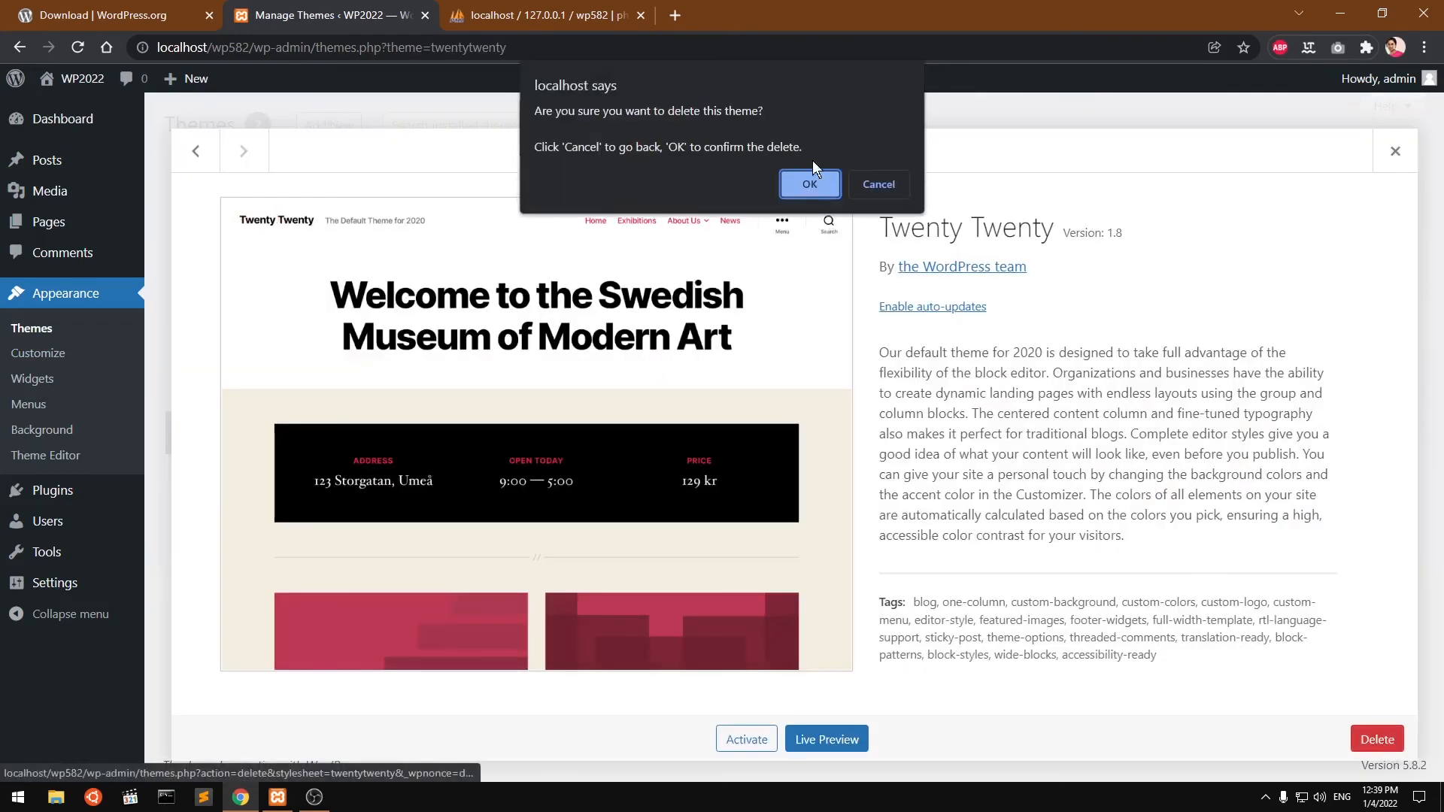
click(809, 186)
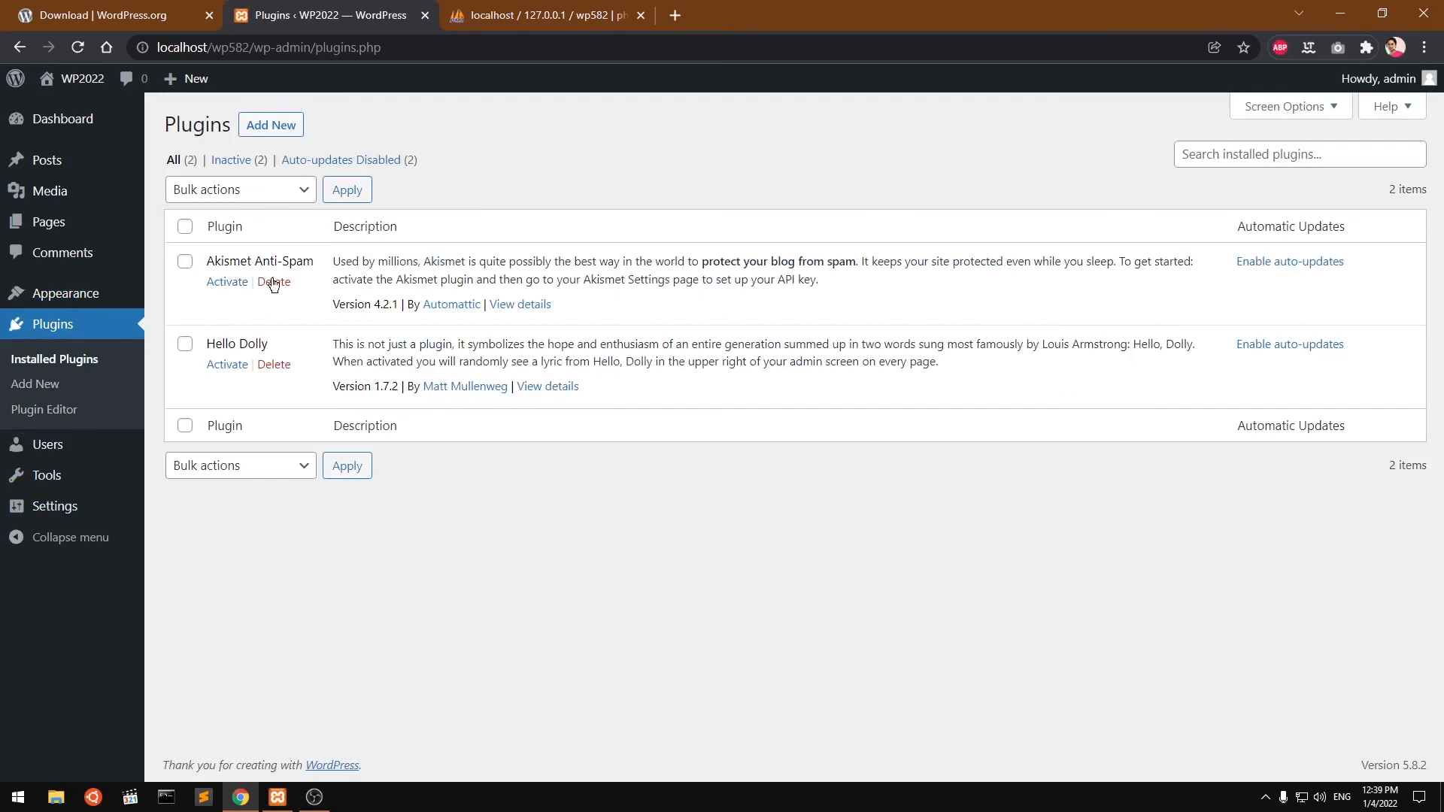
Delete the Akismet Anti-Spam and Hello Dolly plugins
click(273, 283)
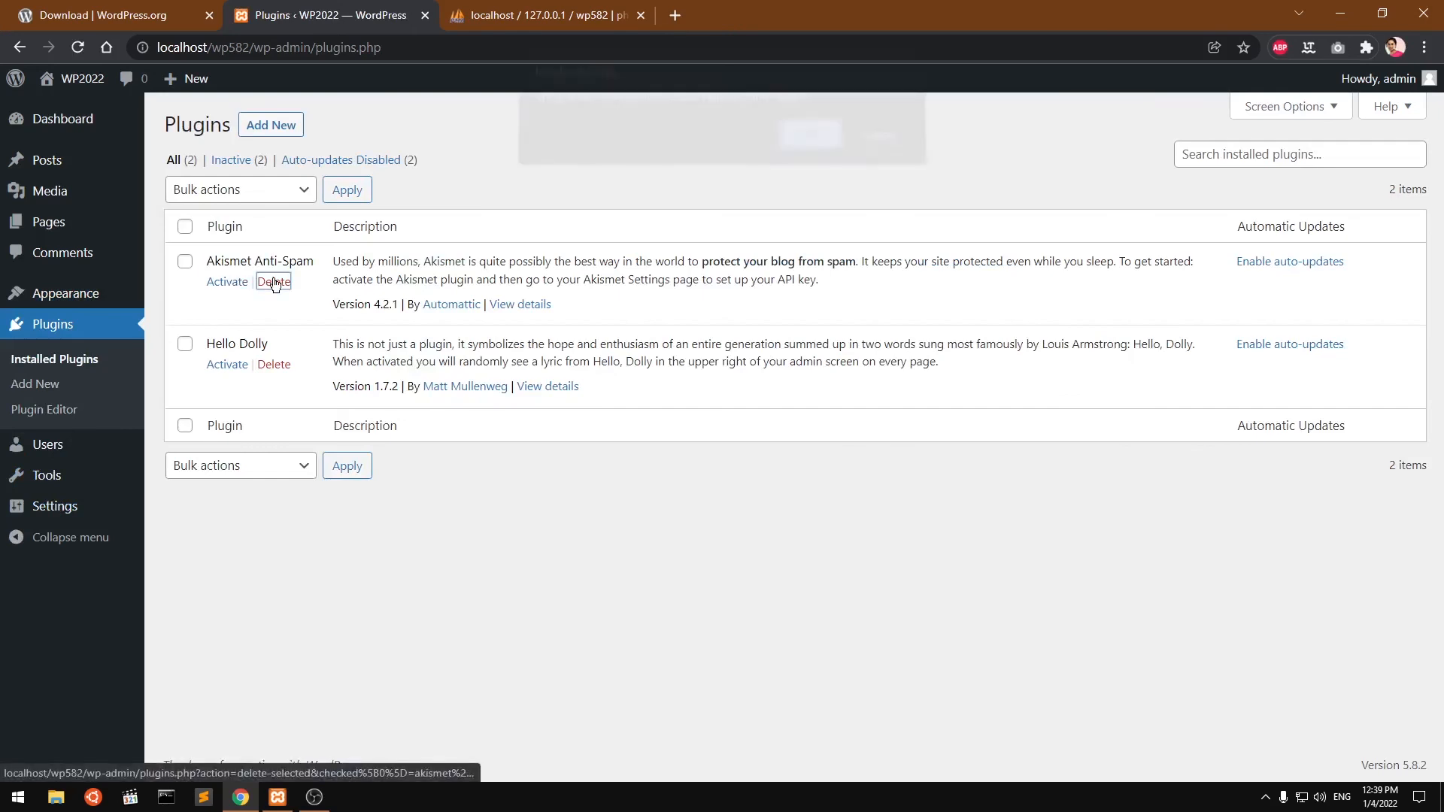
click(810, 143)
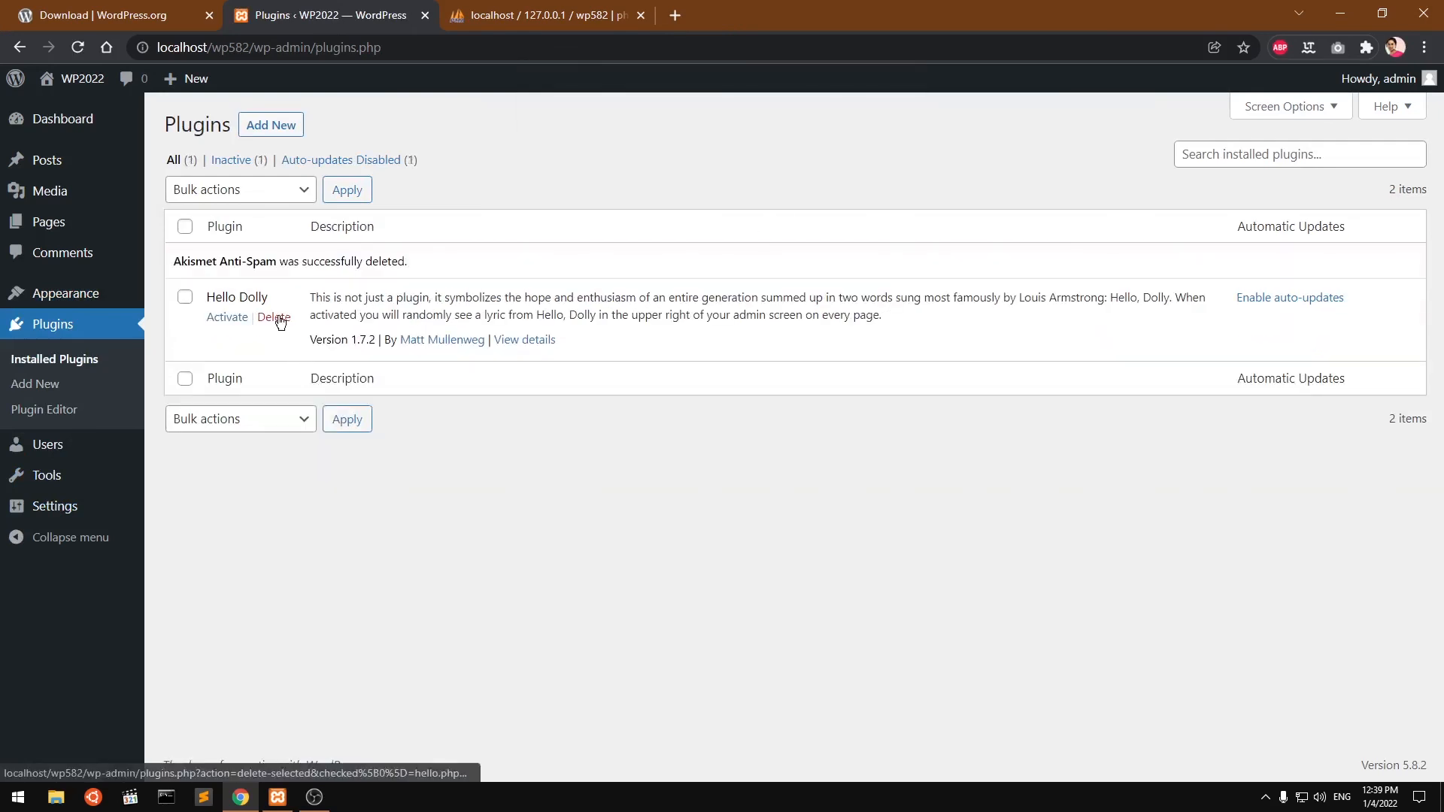
click(279, 320)
click(799, 150)
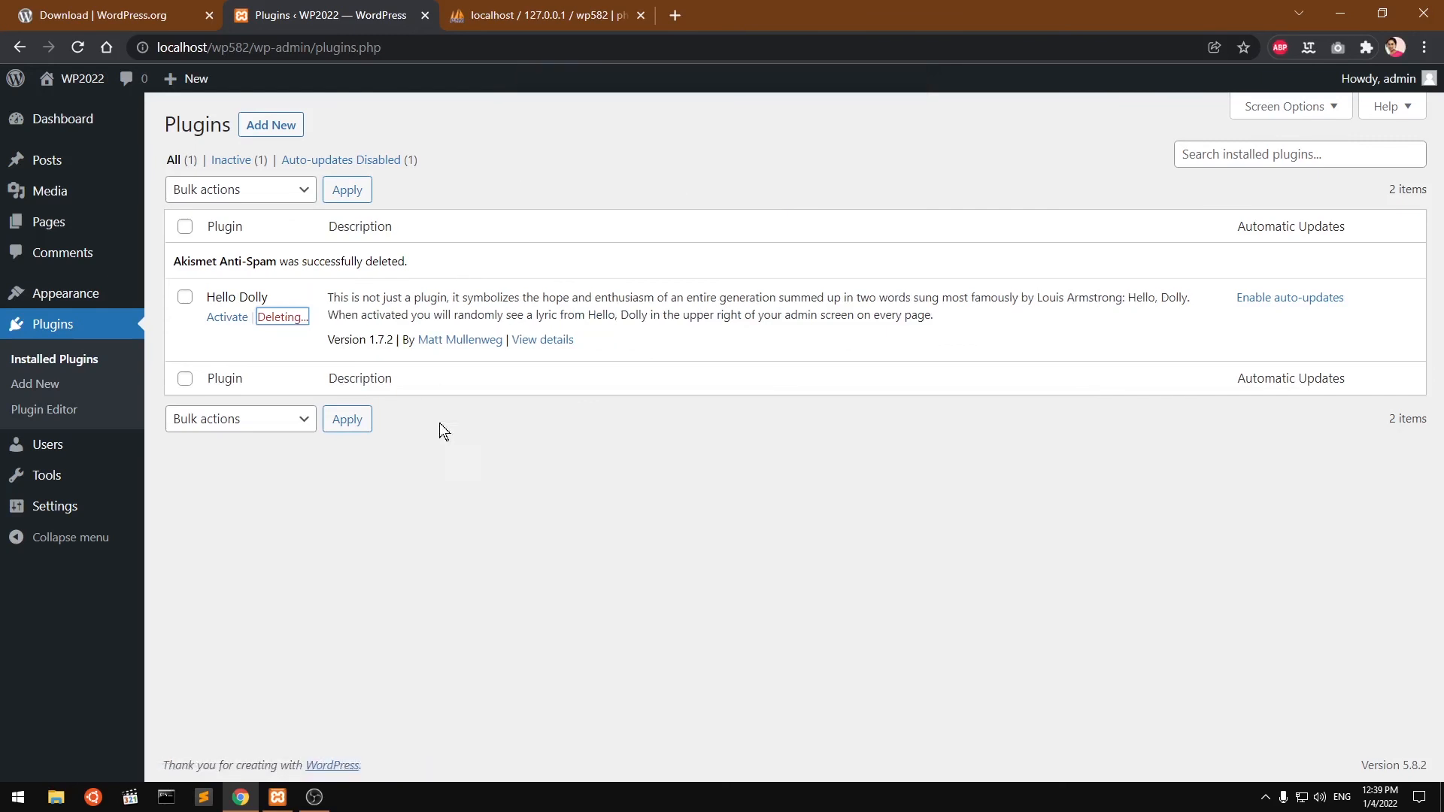
View the WP2022 site's front page in a separate browser tab and open its Hello world! post
right_click(66, 80)
click(98, 91)
click(514, 9)
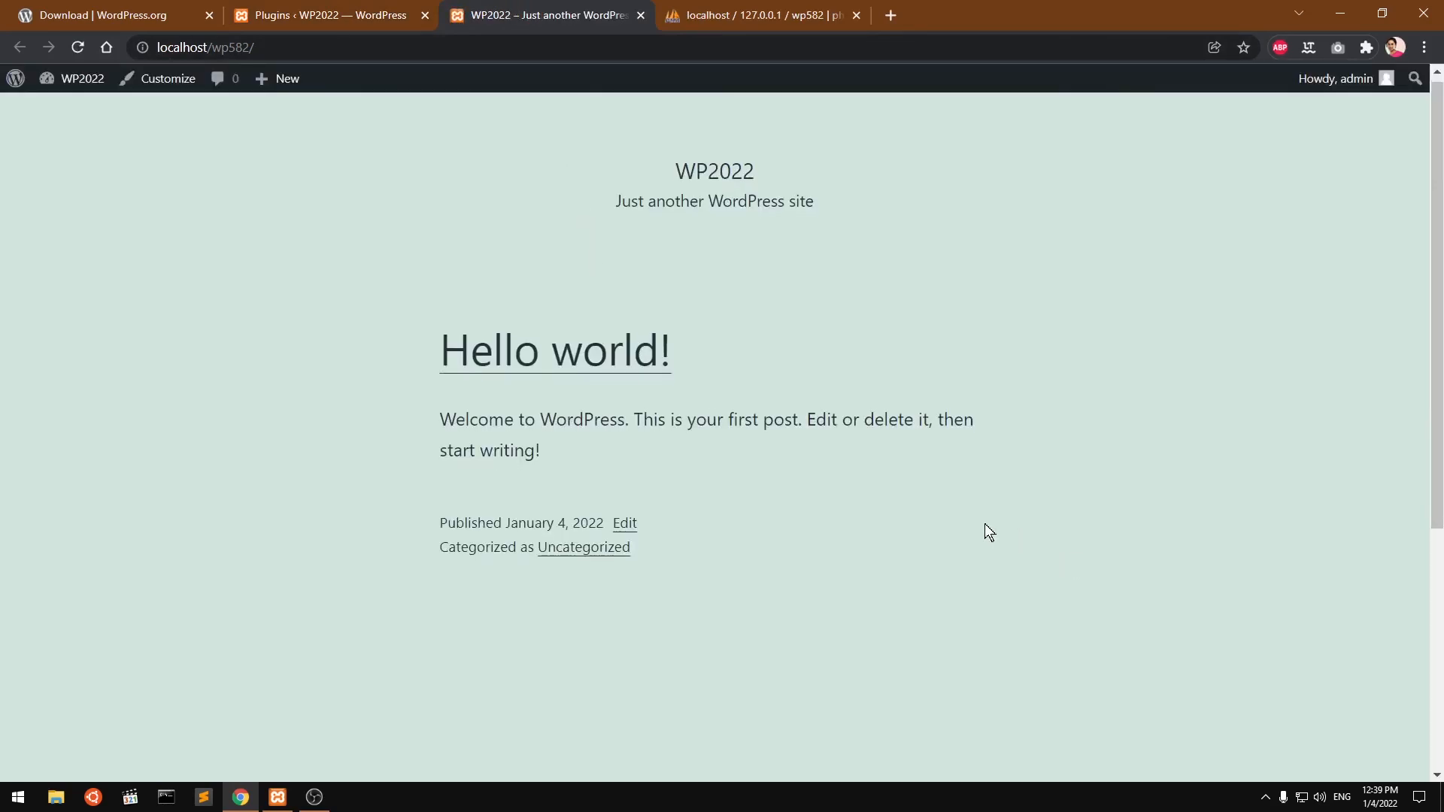
scroll(988, 531, down, 5)
scroll(989, 531, up, 5)
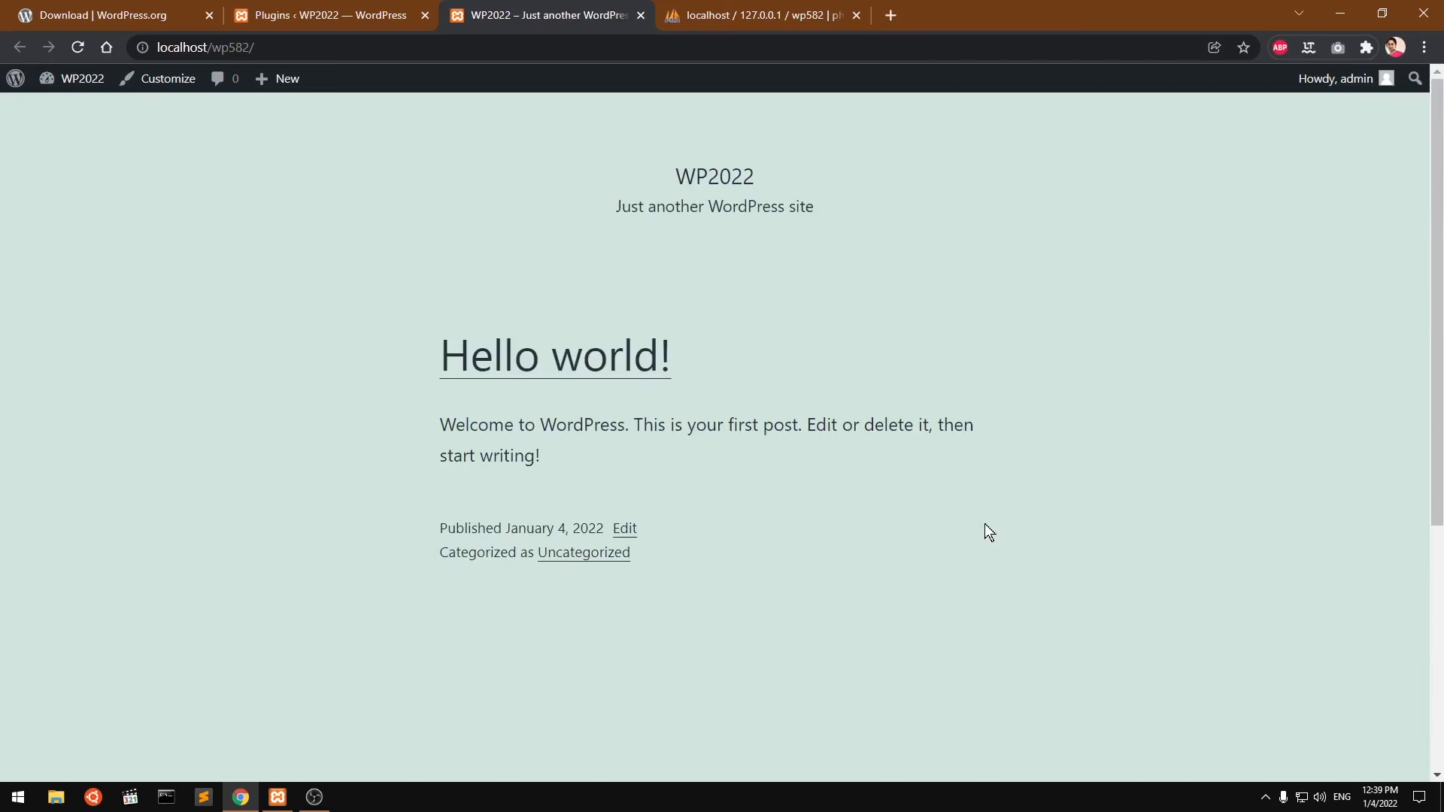
click(503, 362)
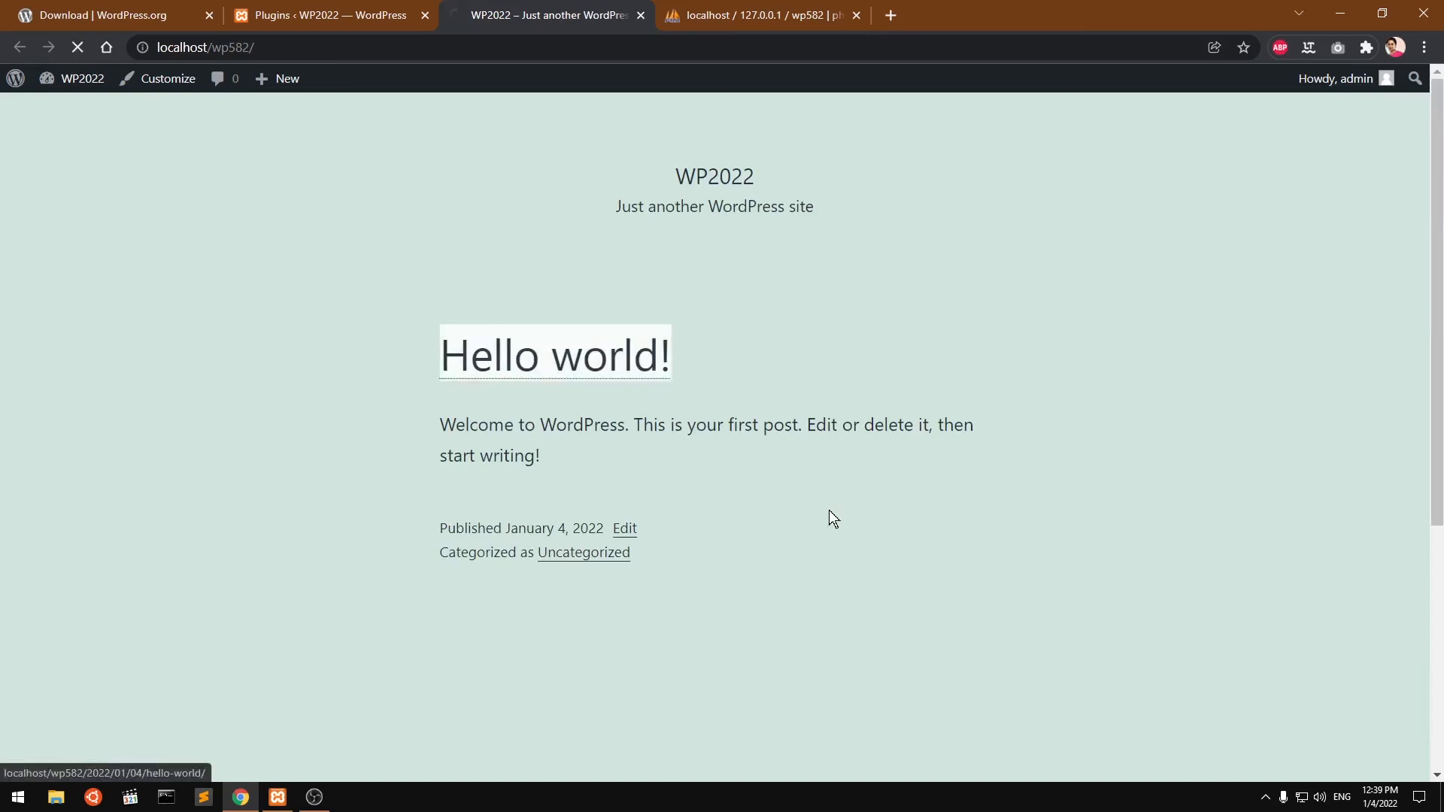
Set the WP2022 site's permalink structure to Post name and save the changes
click(353, 15)
mouse_move(28, 511)
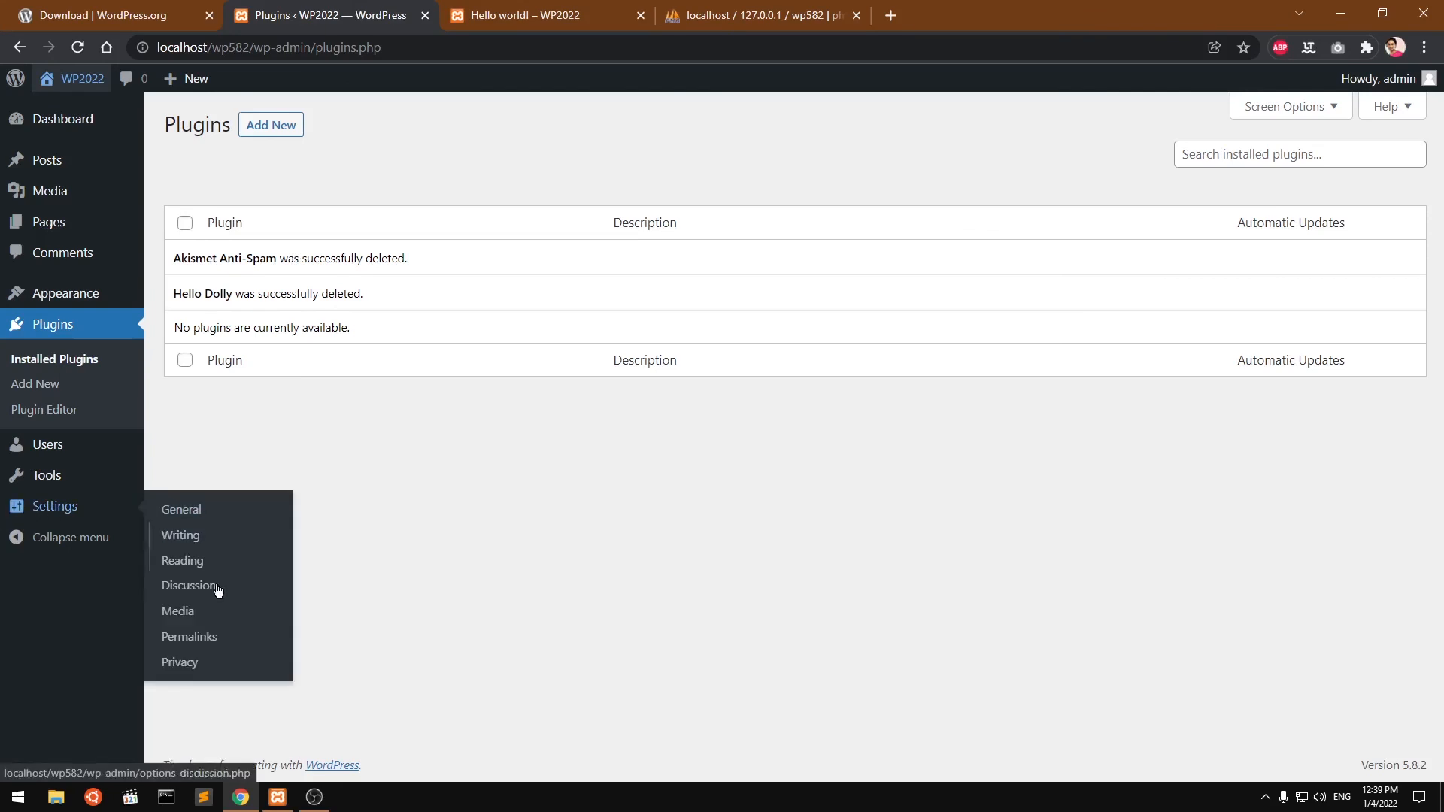
click(191, 636)
click(471, 16)
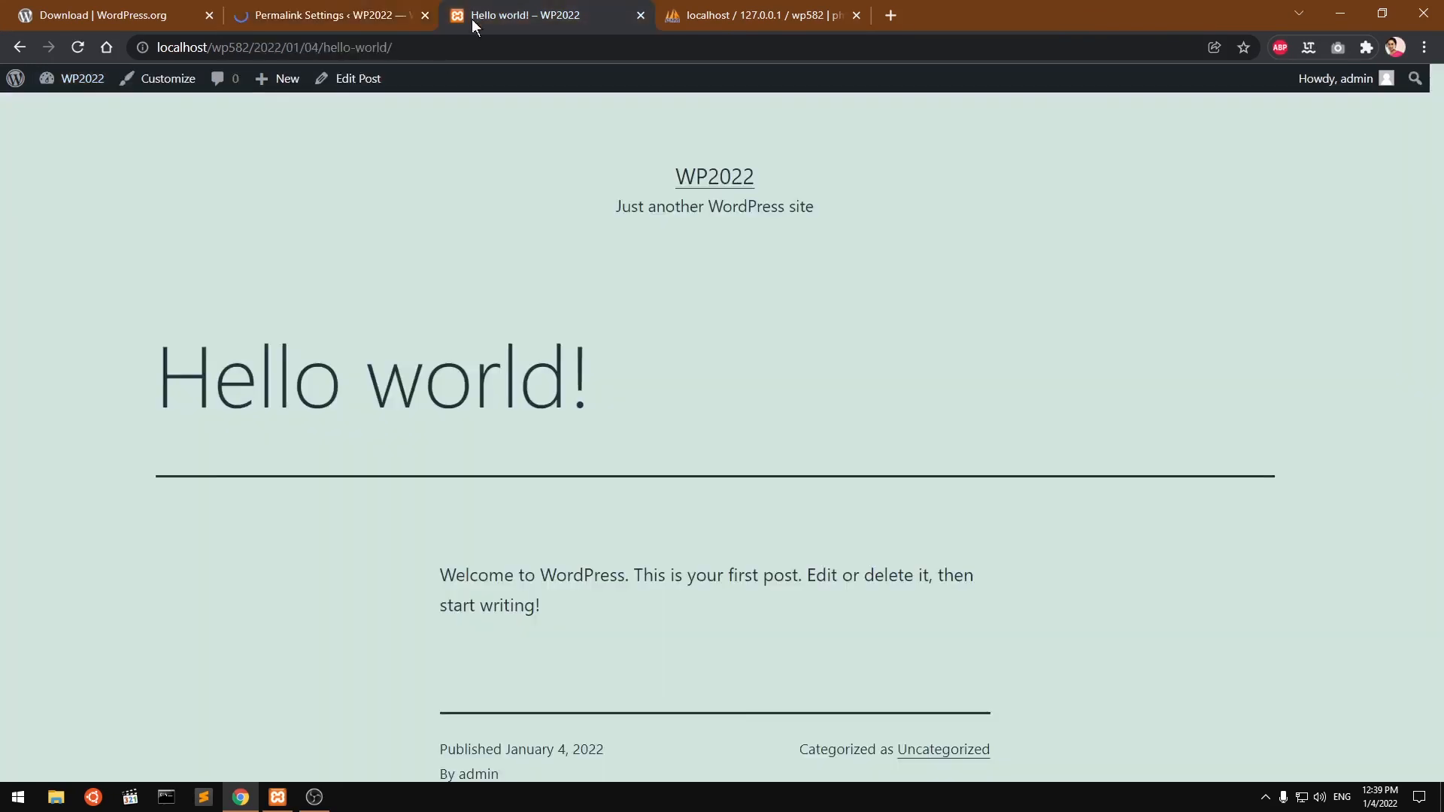
click(325, 10)
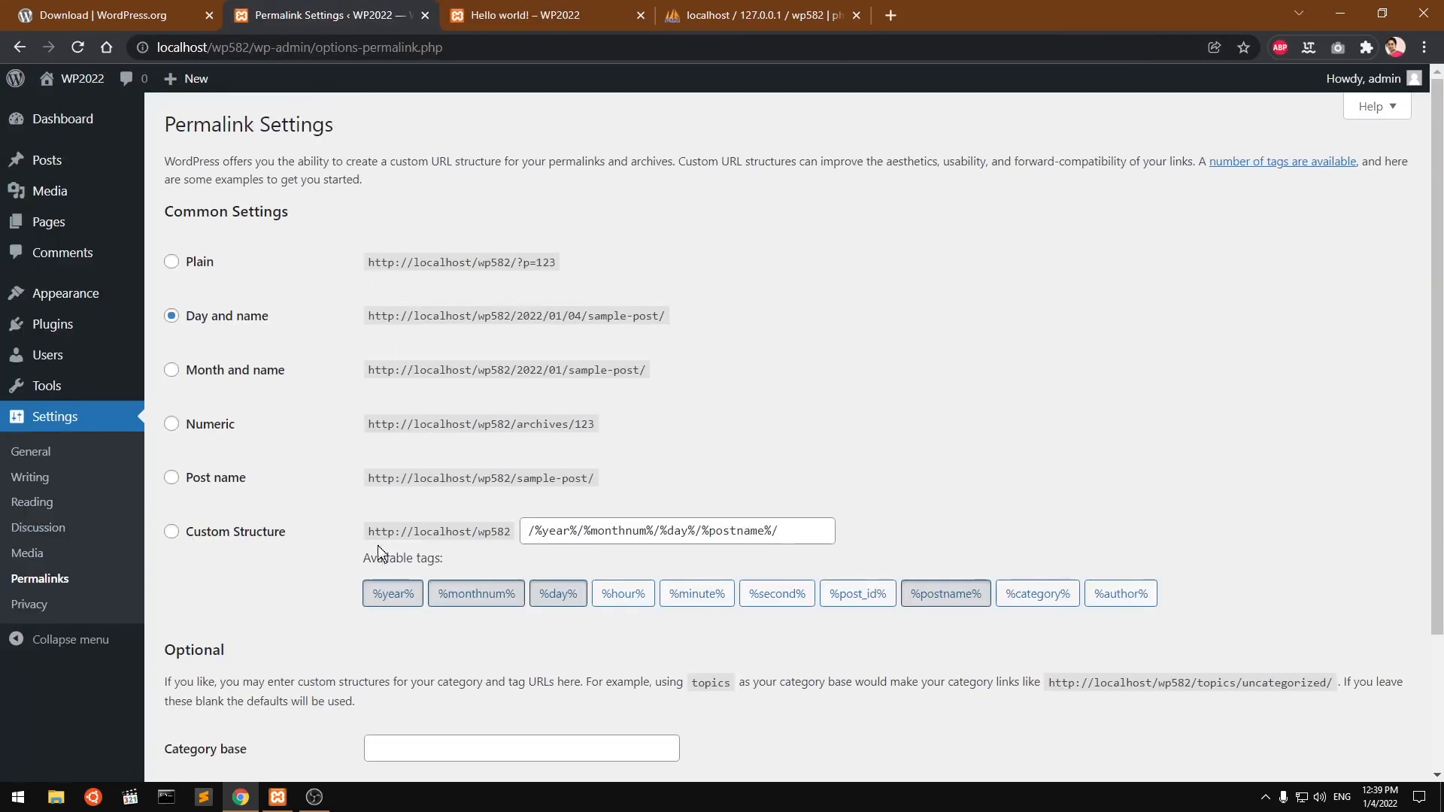
click(225, 482)
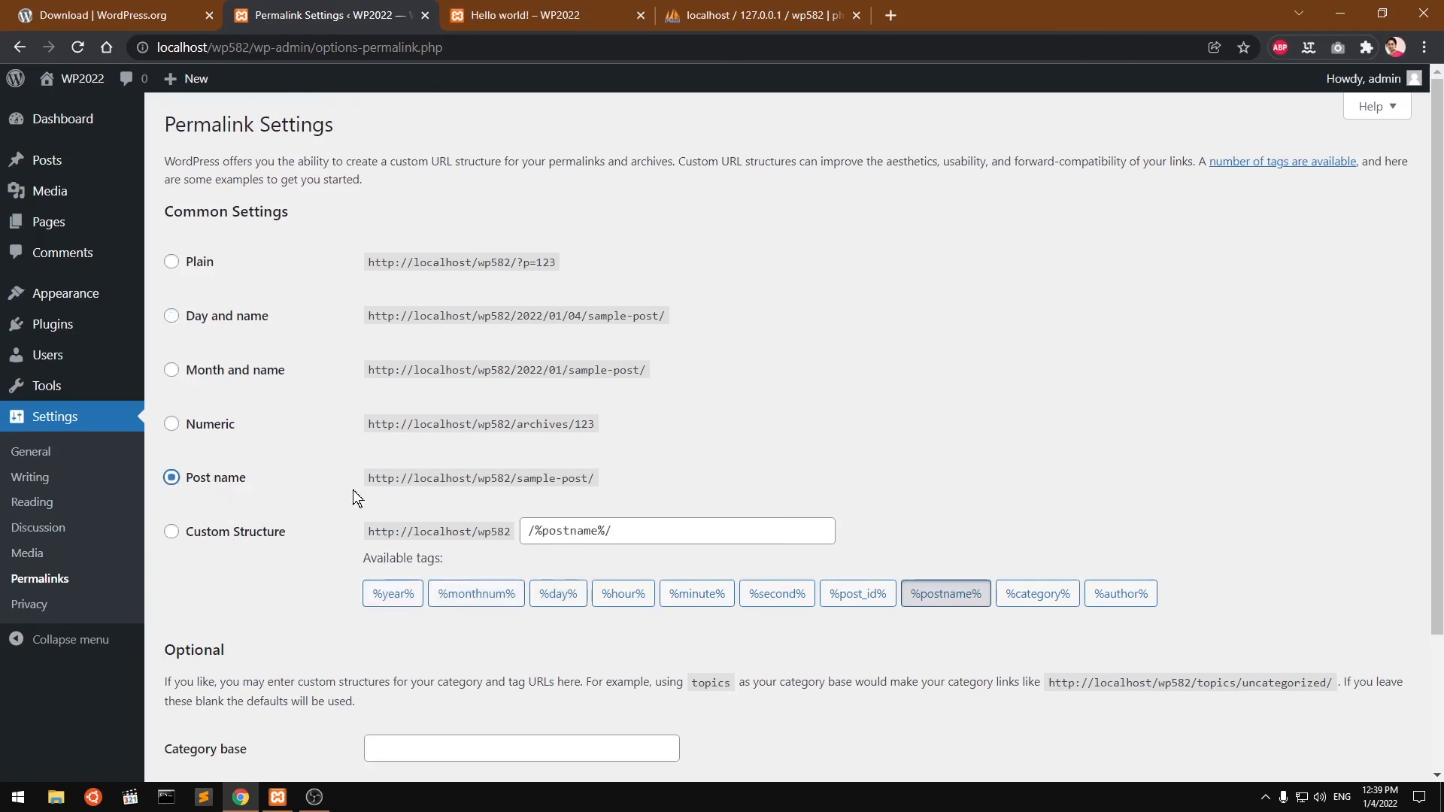
scroll(687, 598, down, 3)
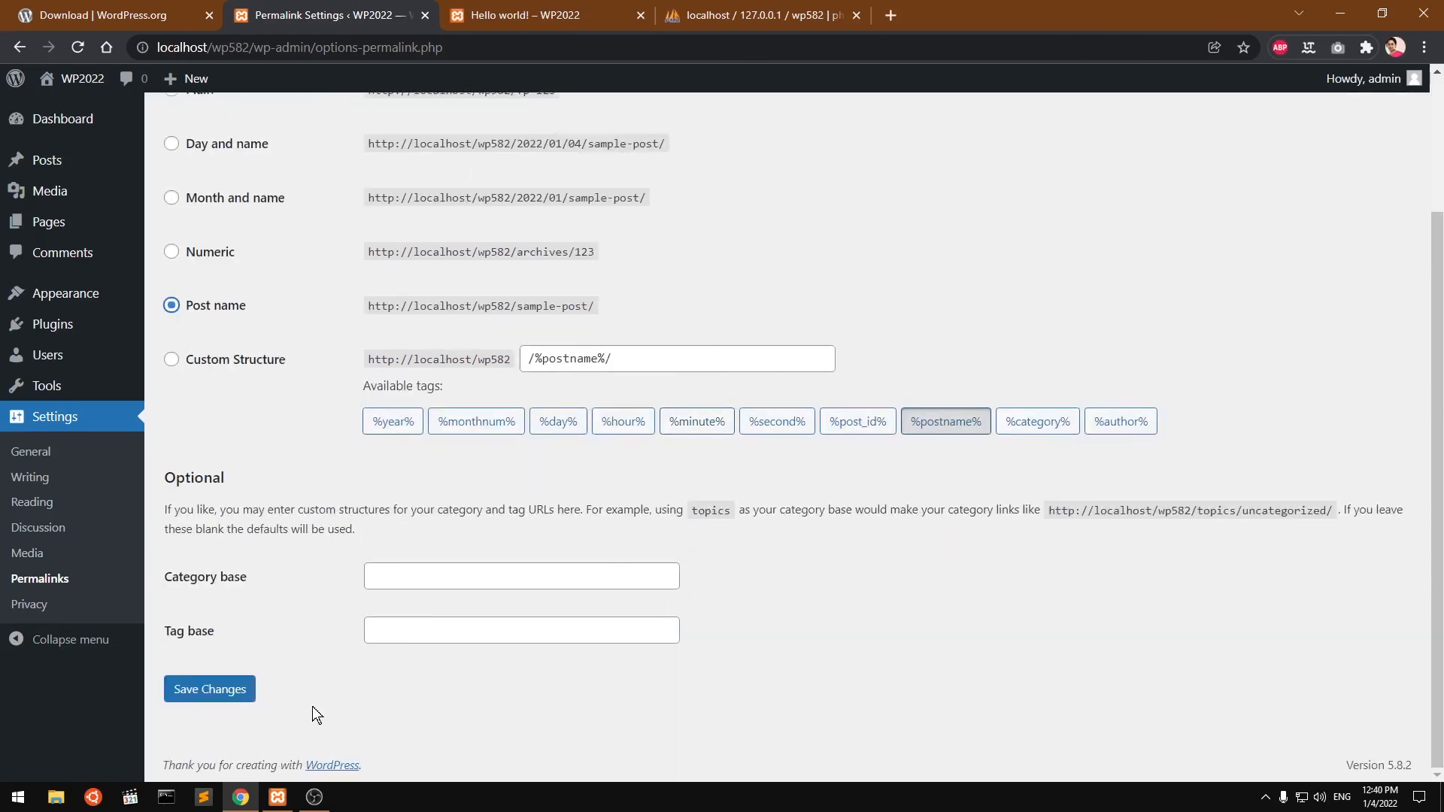
click(215, 690)
Reopen the Hello world! post from the WP2022 front page and examine its permalink and page content
click(489, 18)
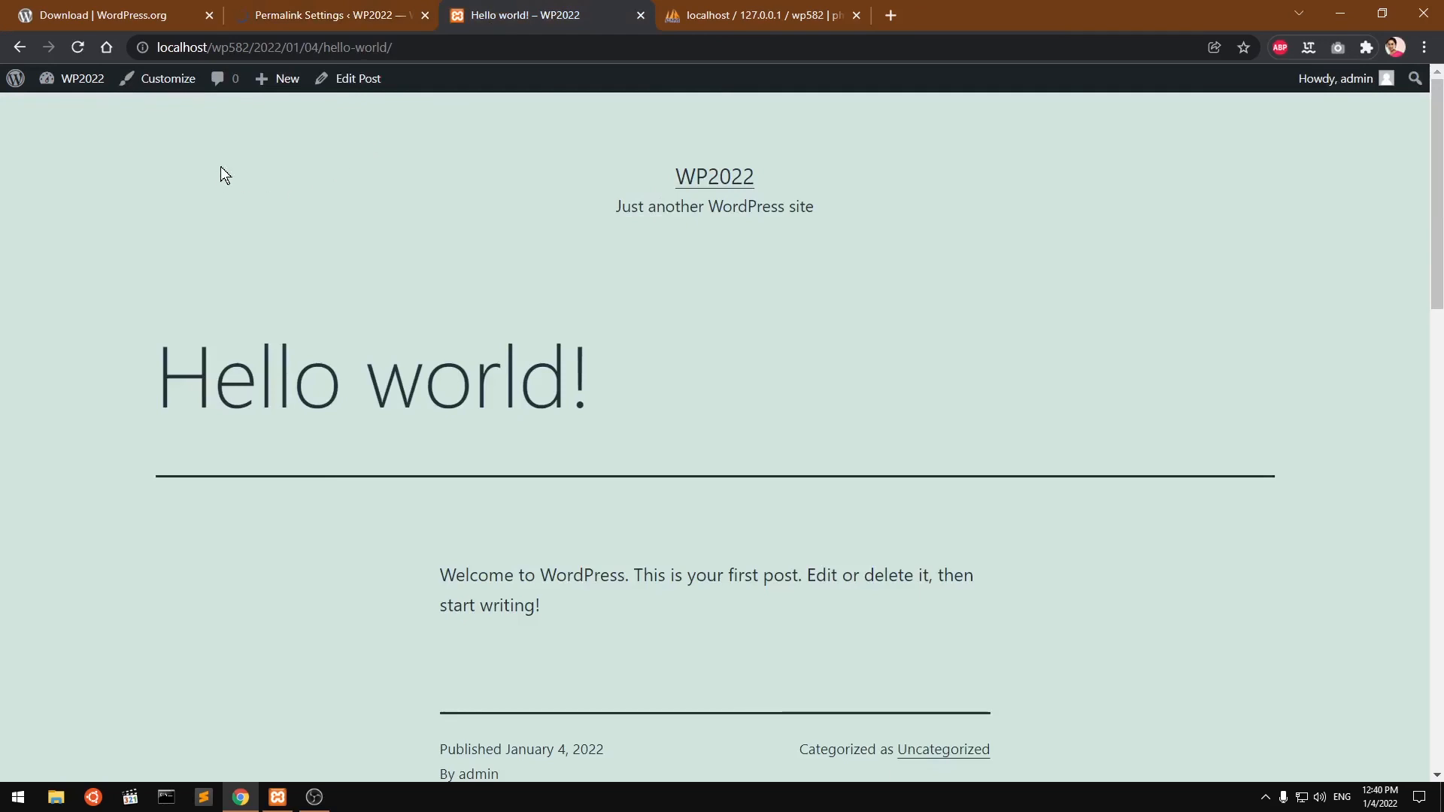
click(715, 176)
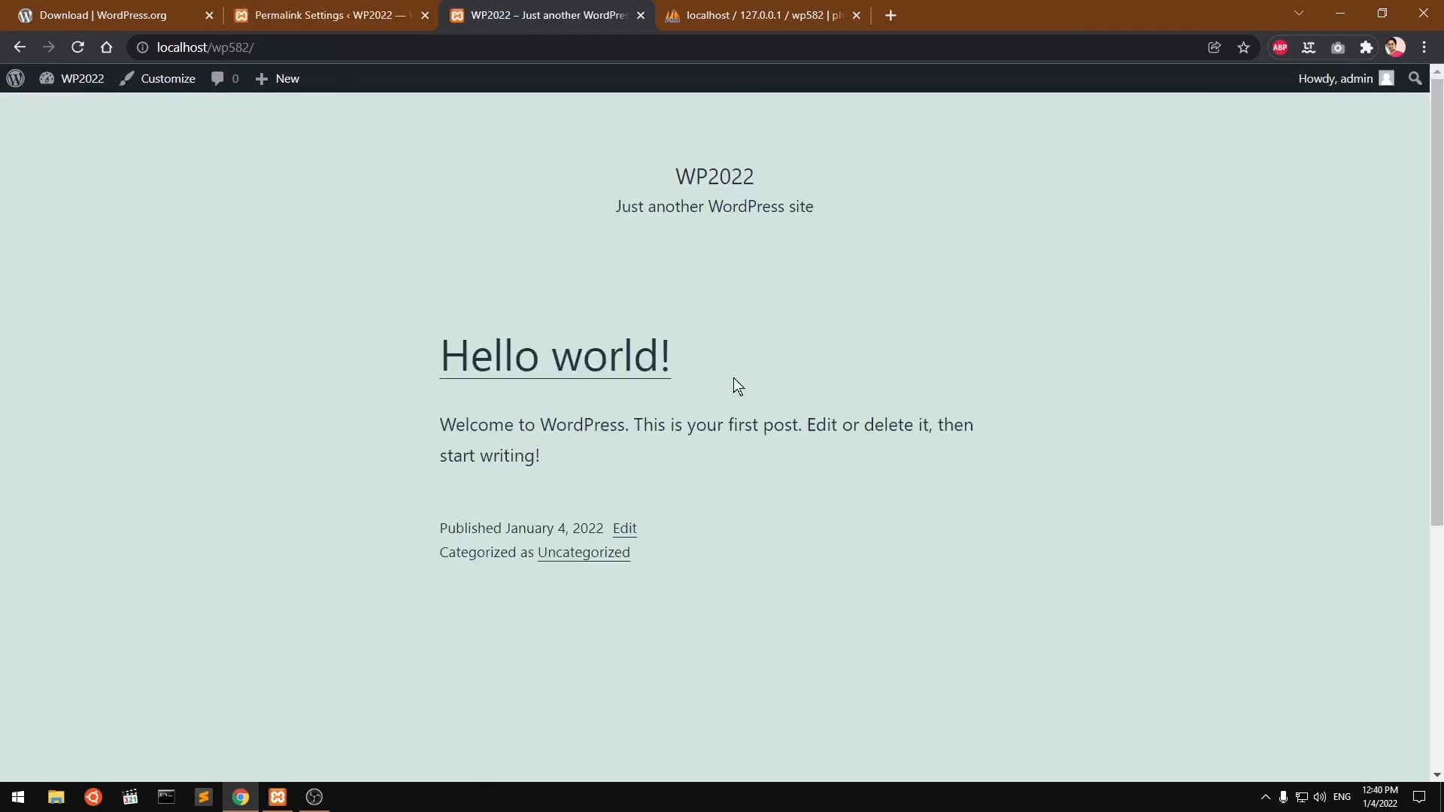
click(530, 374)
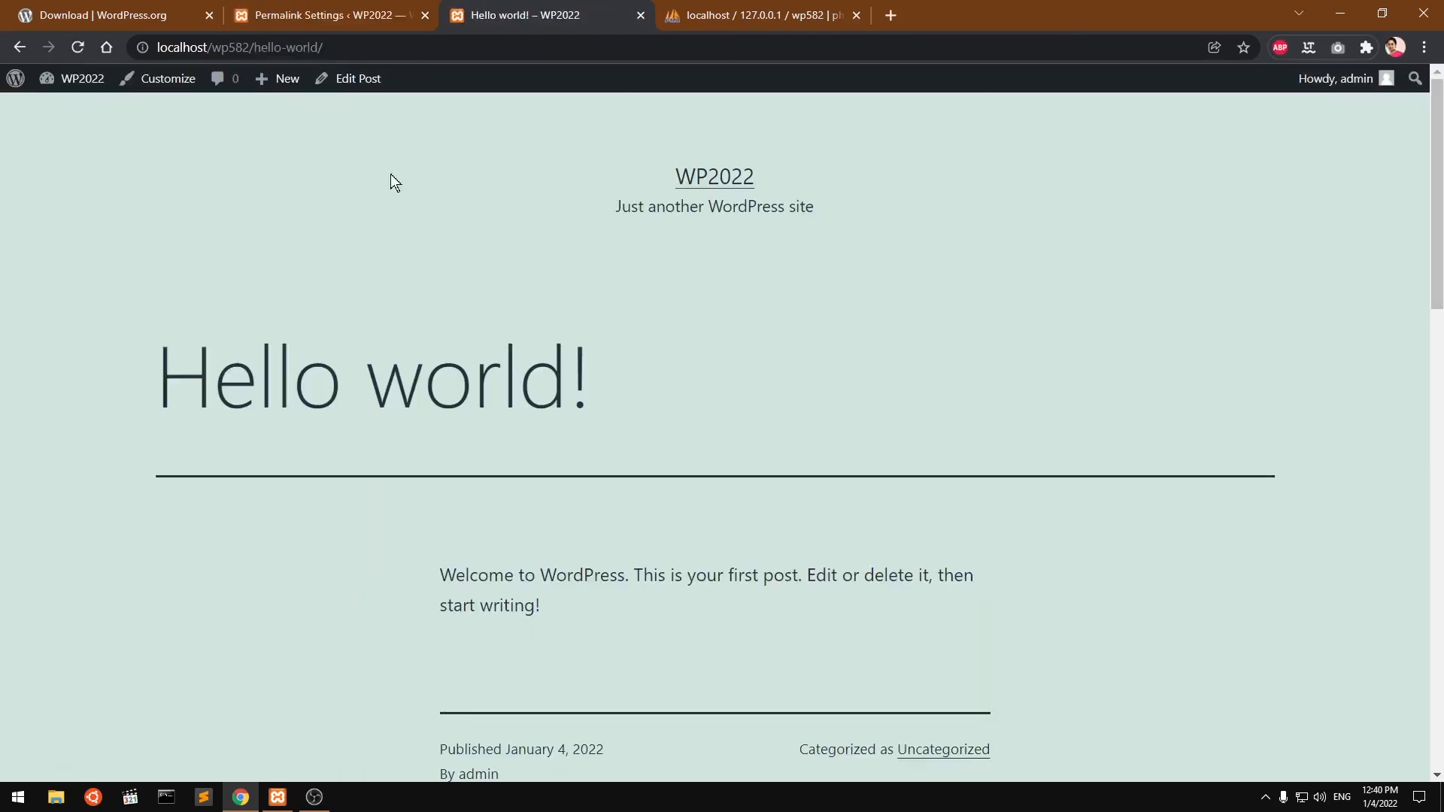
drag(254, 48, 329, 50)
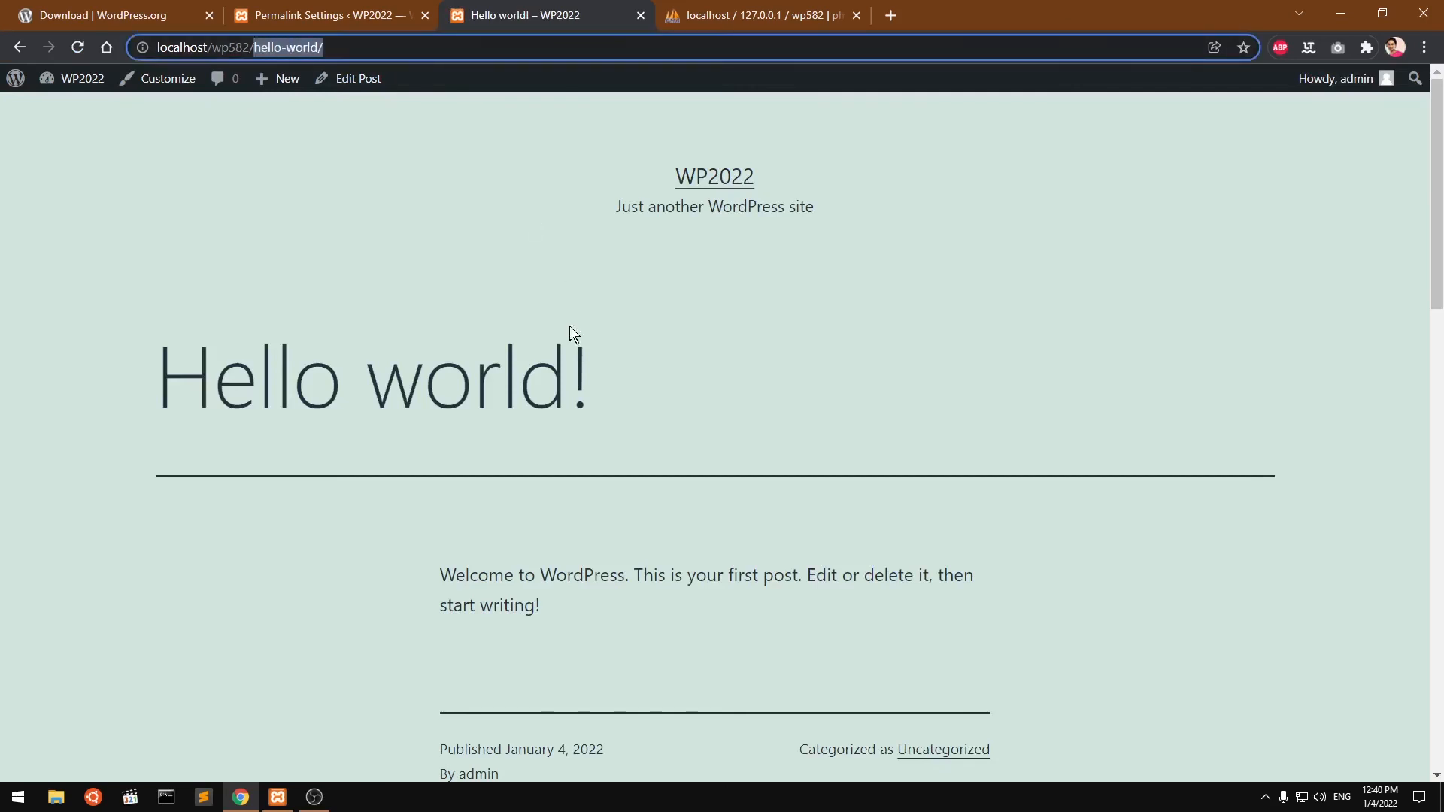
click(425, 251)
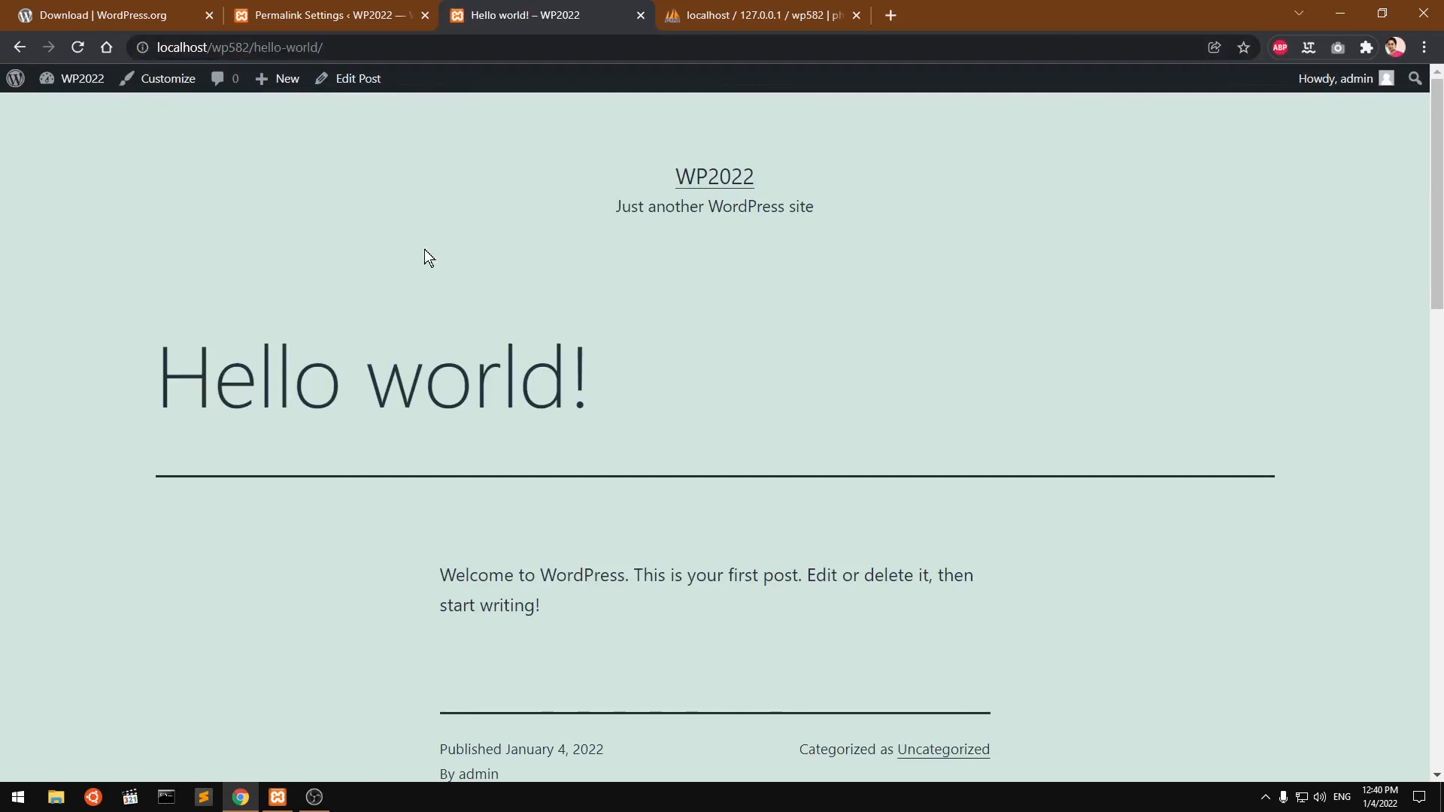
drag(254, 47, 323, 48)
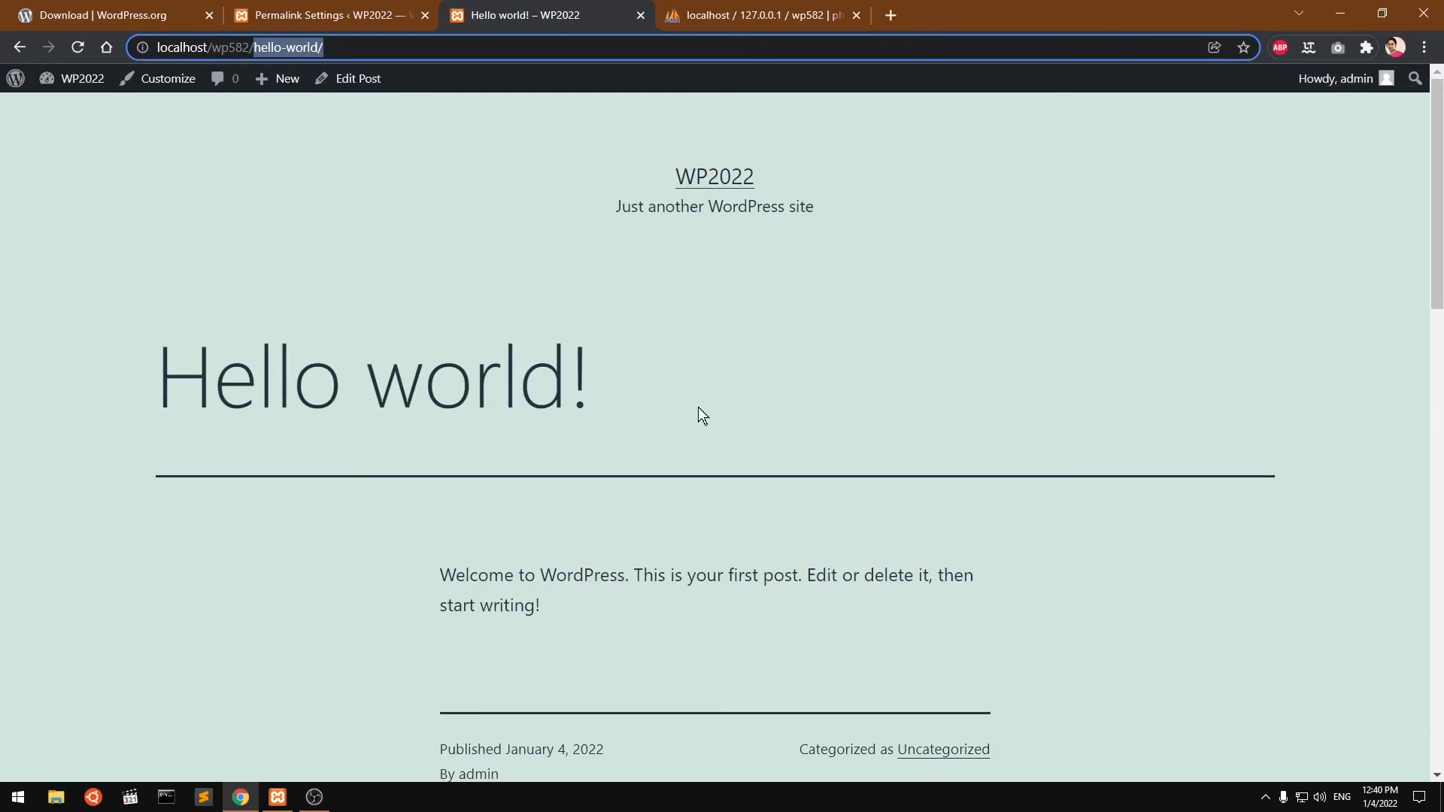
scroll(698, 408, down, 15)
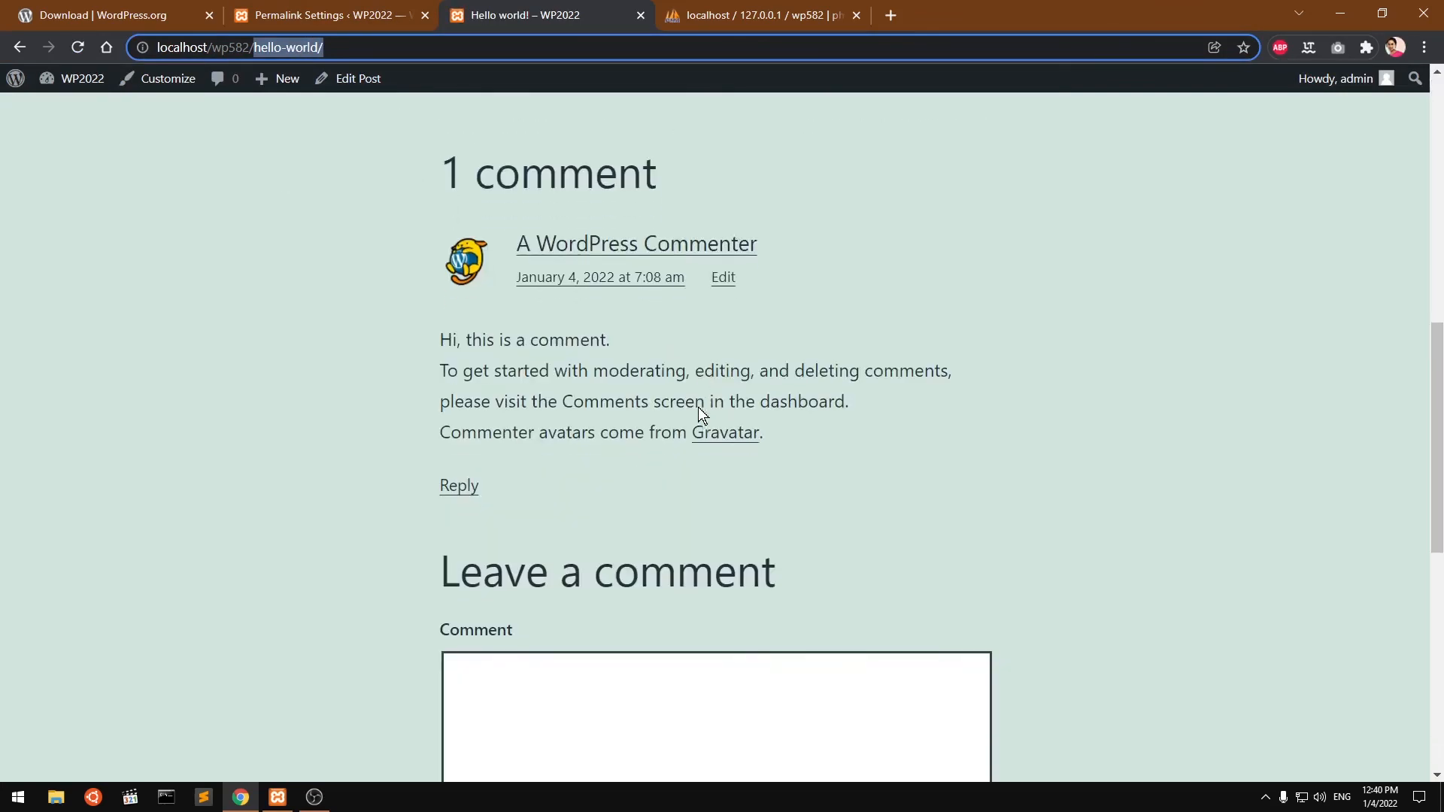
scroll(699, 408, up, 15)
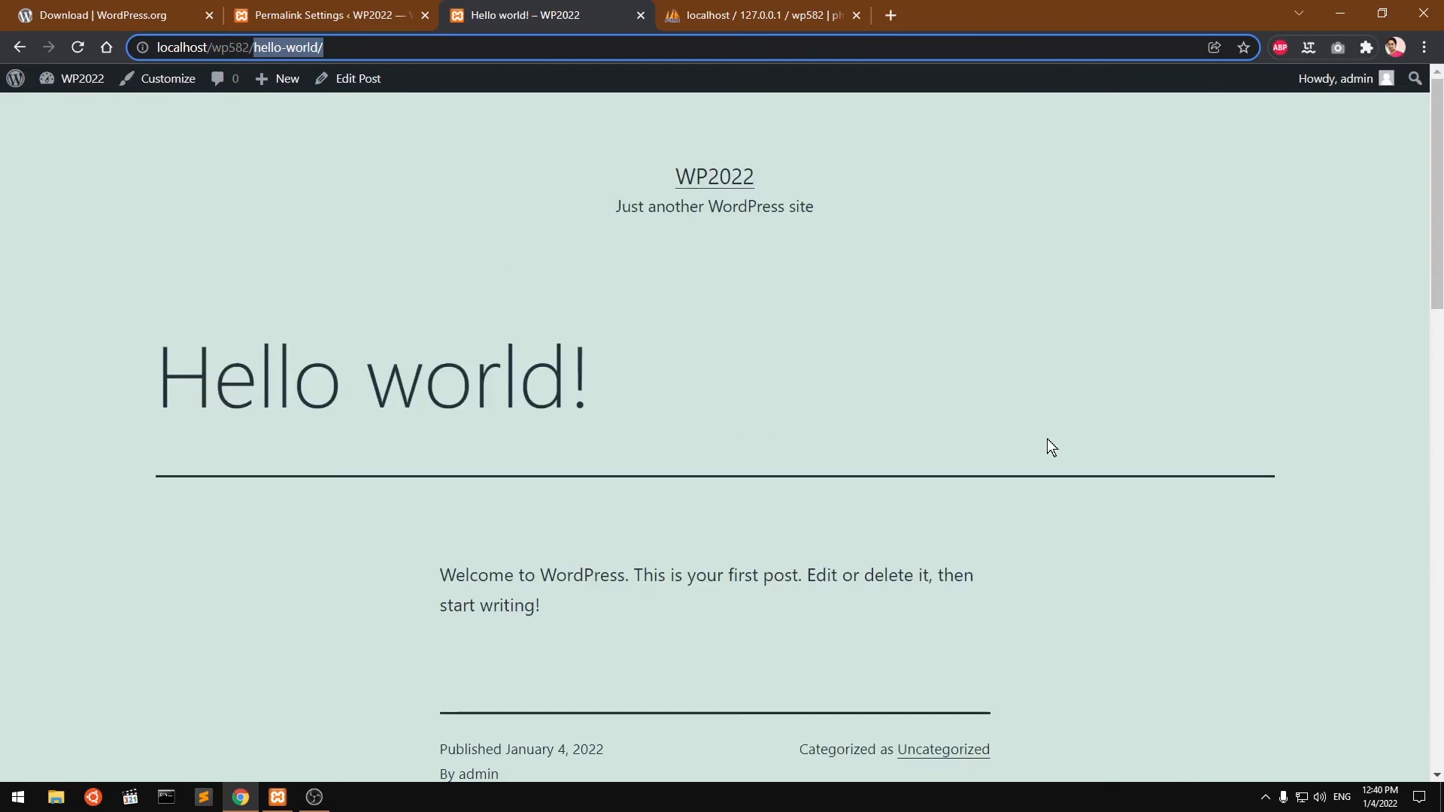
Switch to the Ubuntu 20.04 LTS terminal
key(super+2)
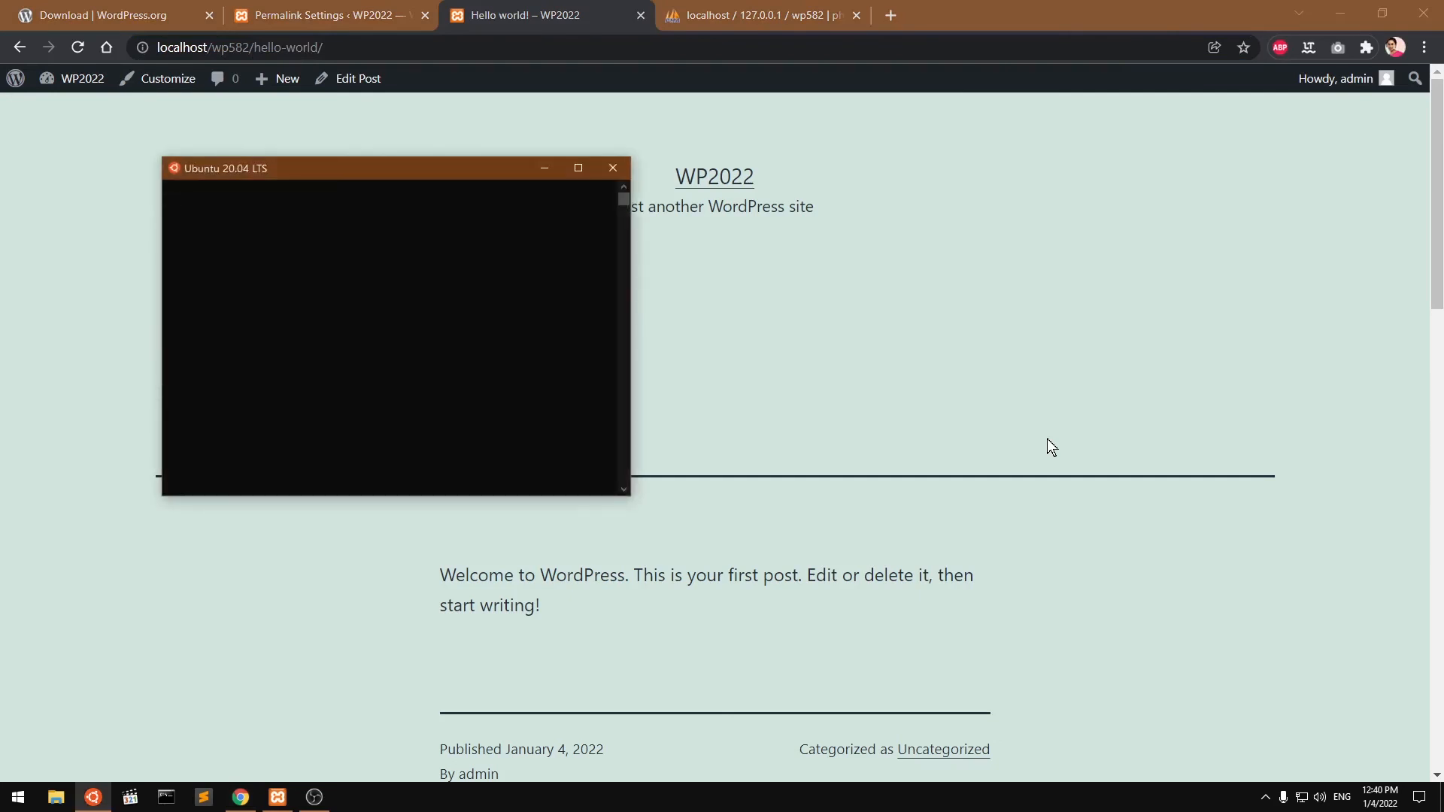